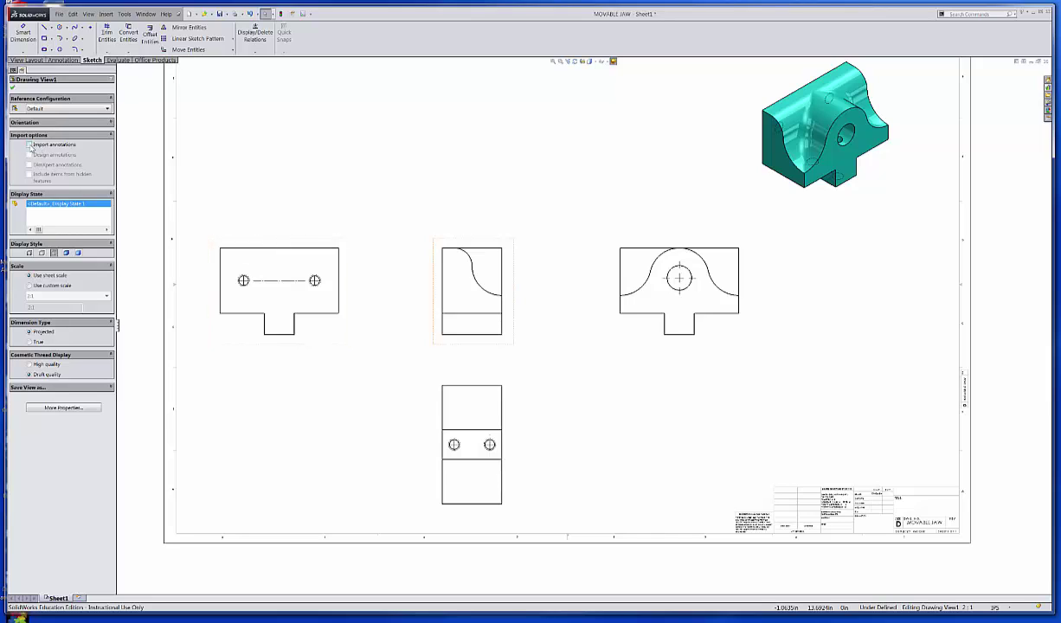
# Import the model's design annotations into the central side-profile view.
pyautogui.click(29, 144)
pyautogui.click(29, 155)
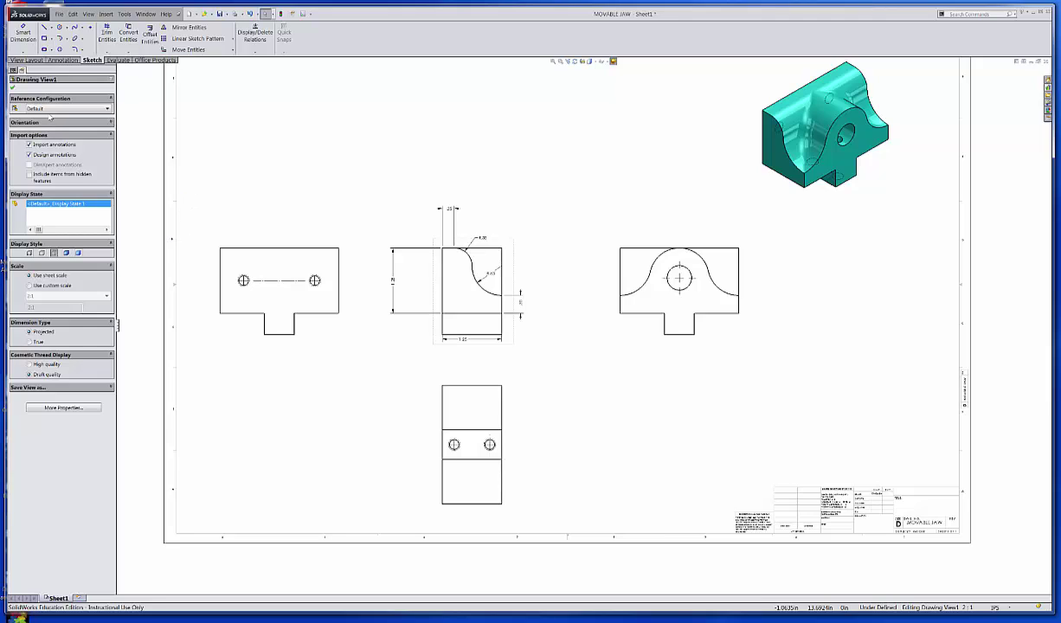
pyautogui.click(12, 90)
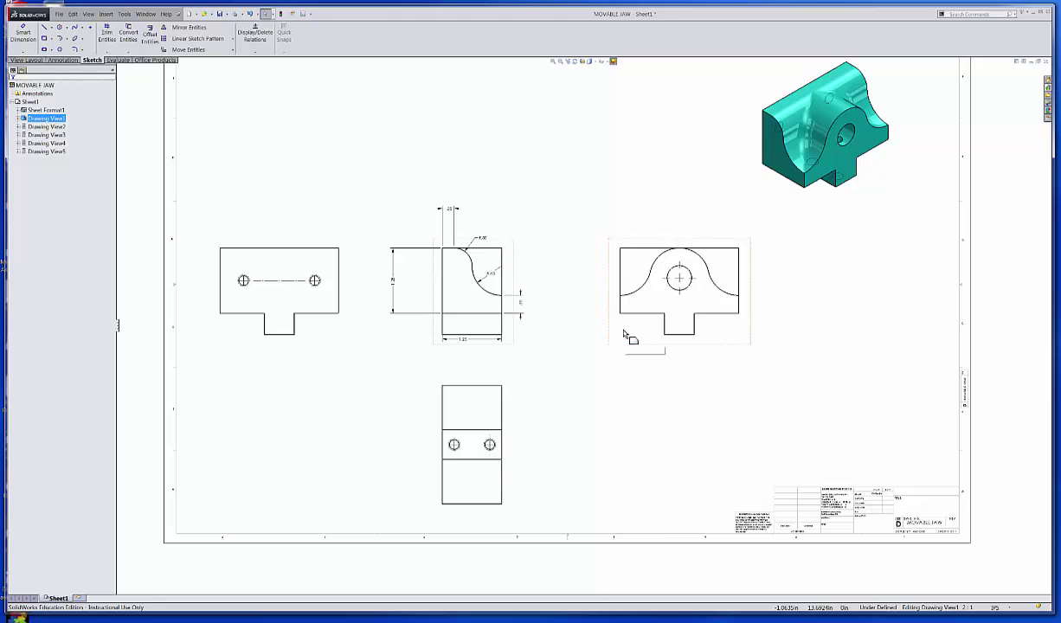
pyautogui.click(602, 322)
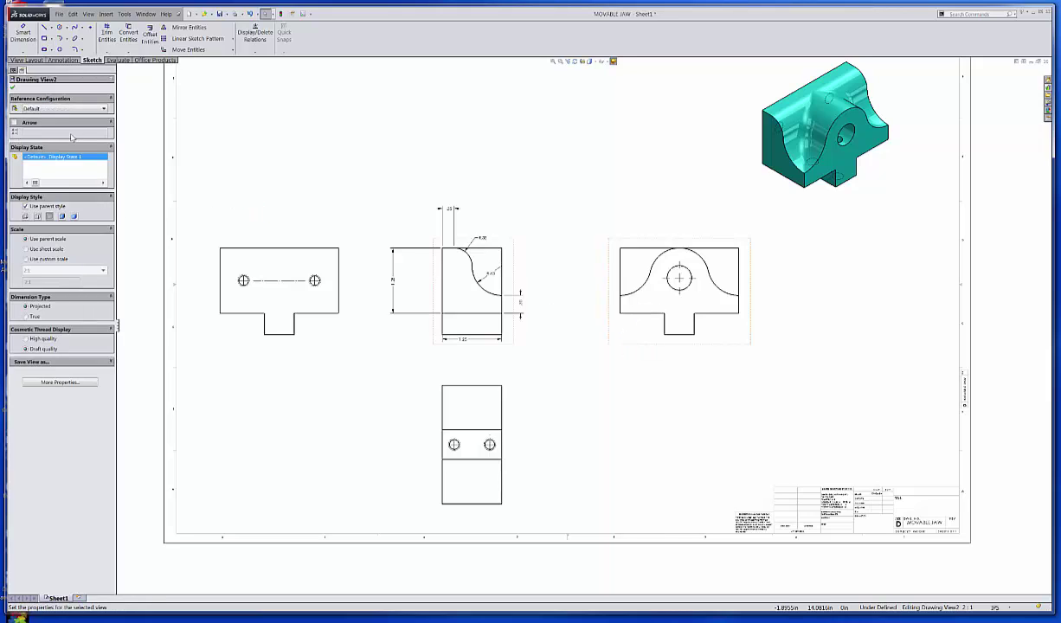
pyautogui.click(12, 89)
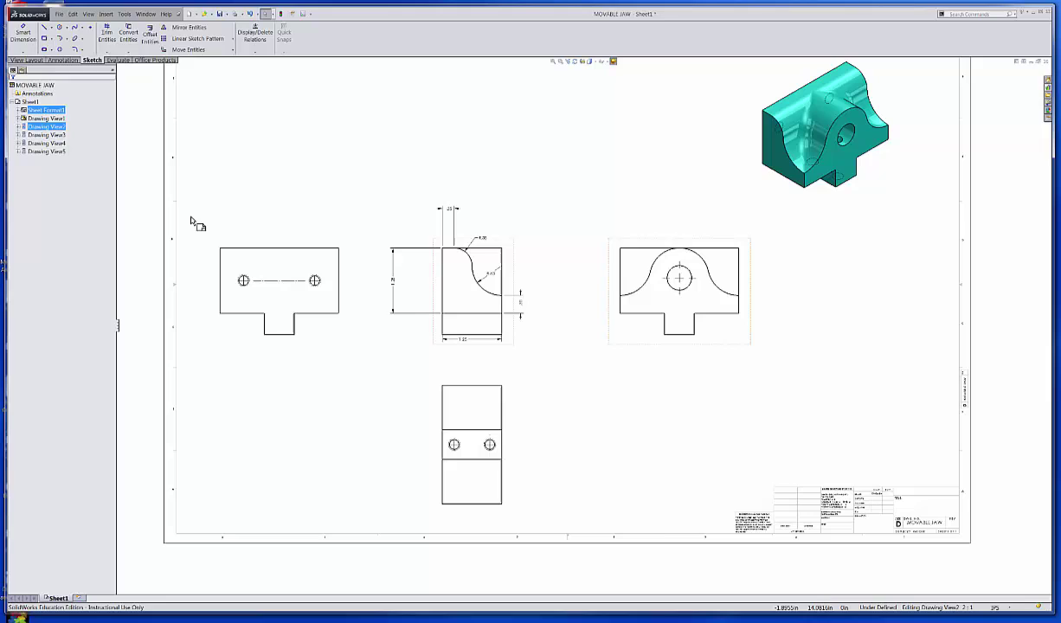
# Import the model's design annotations into the T-shaped view that shows the two small holes.
pyautogui.click(343, 292)
pyautogui.click(26, 192)
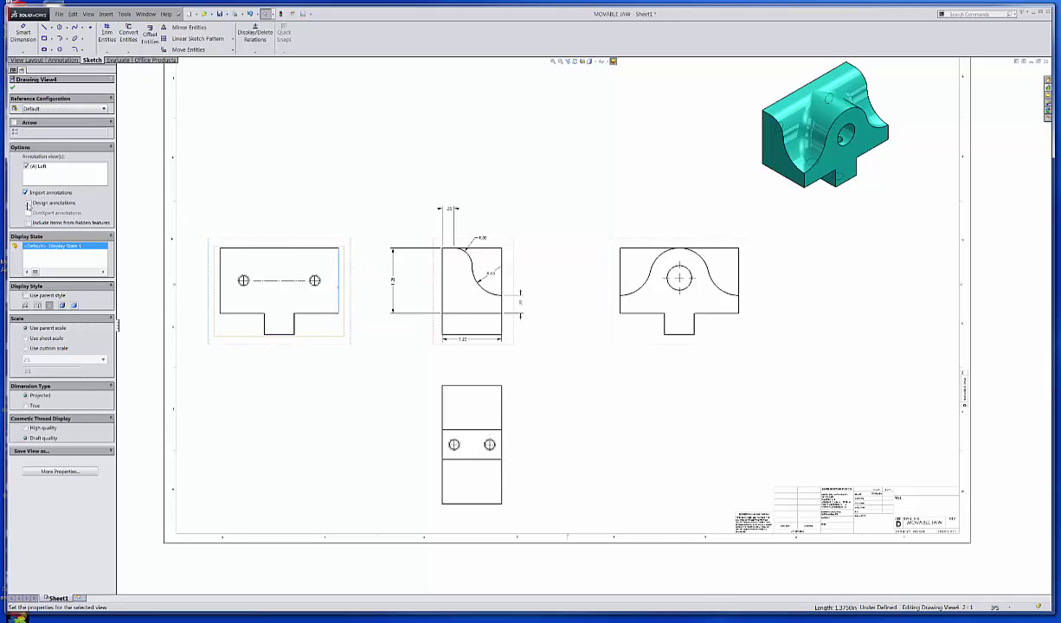
pyautogui.click(27, 203)
pyautogui.click(379, 429)
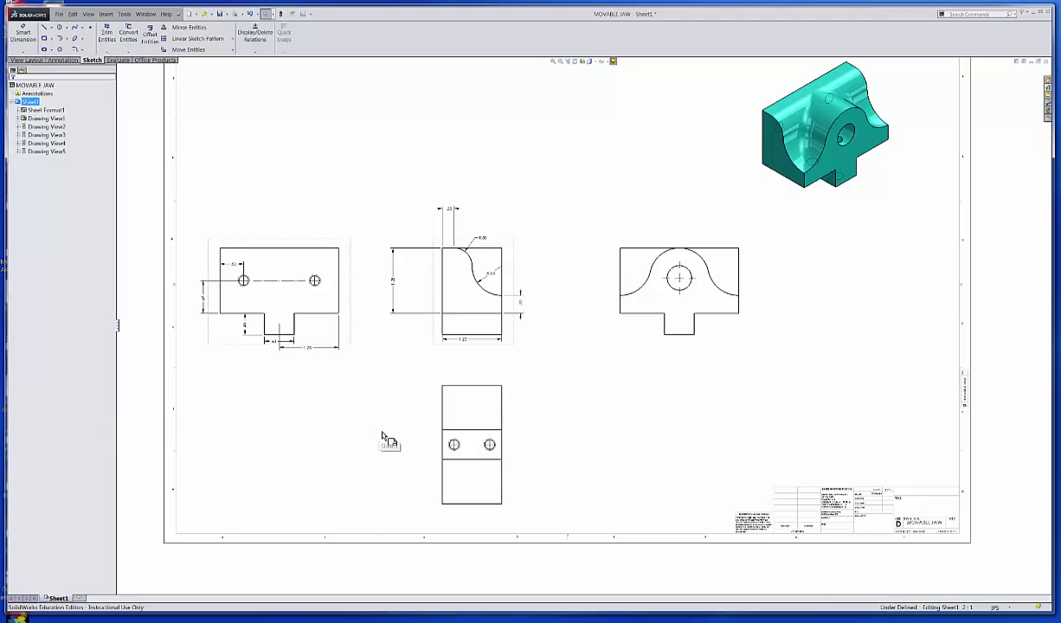
# Move the two-hole bottom view farther down the sheet, away from the central view.
pyautogui.click(439, 441)
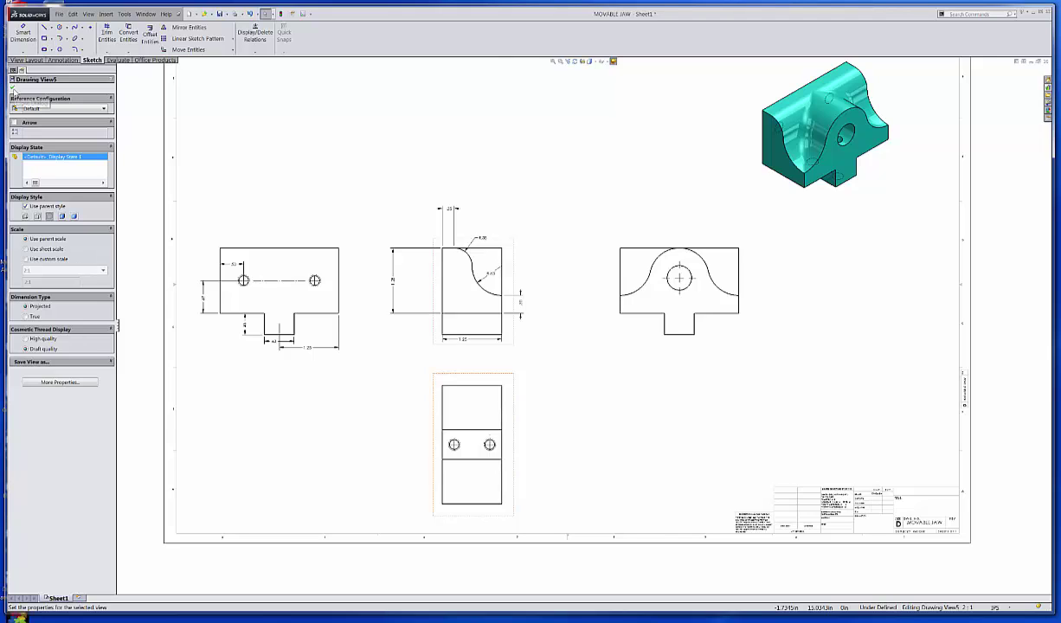
pyautogui.click(13, 87)
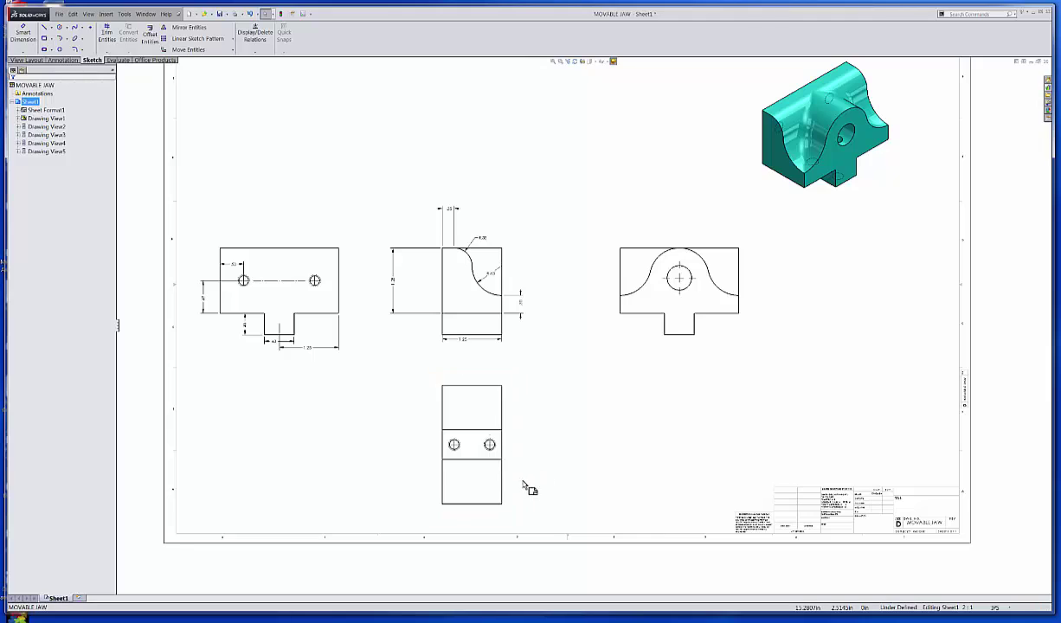
pyautogui.moveTo(519, 464)
pyautogui.mouseDown()
pyautogui.moveTo(517, 488)
pyautogui.moveTo(519, 467)
pyautogui.mouseUp()
pyautogui.click(605, 480)
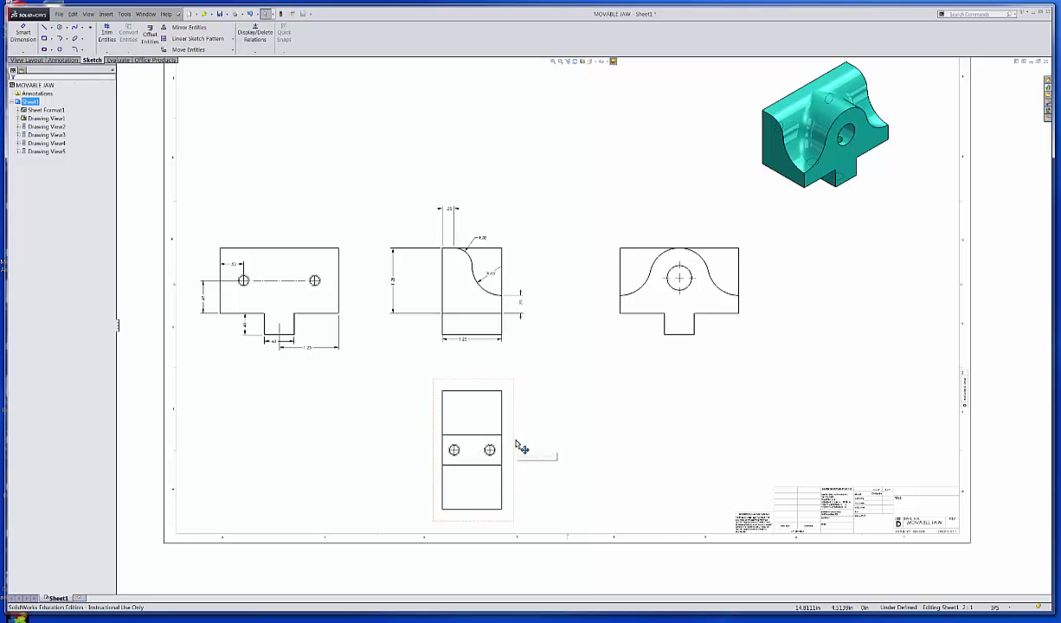
pyautogui.moveTo(519, 446); pyautogui.dragTo(521, 453)
pyautogui.click(563, 422)
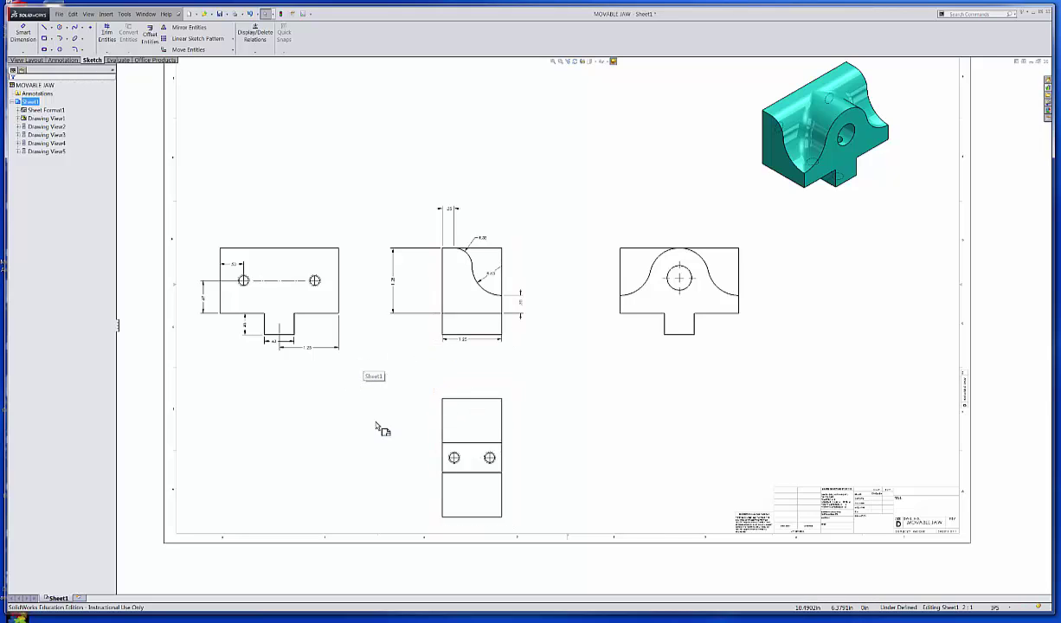
# Delete the 1.25 half-width dimension below the T-shaped view with the two small holes.
pyautogui.click(308, 349)
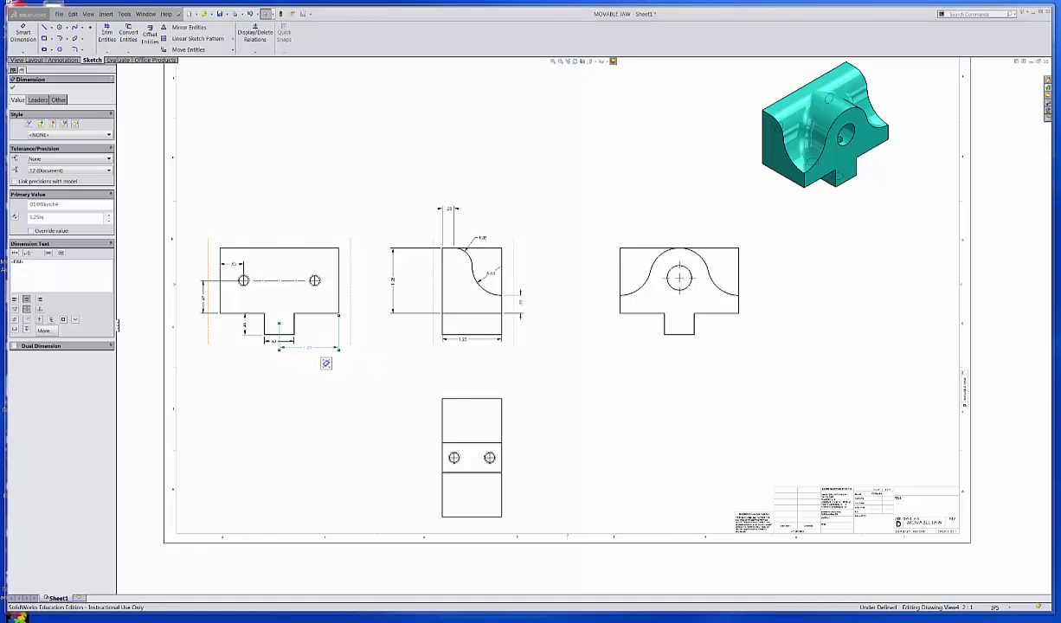
pyautogui.press('Delete')
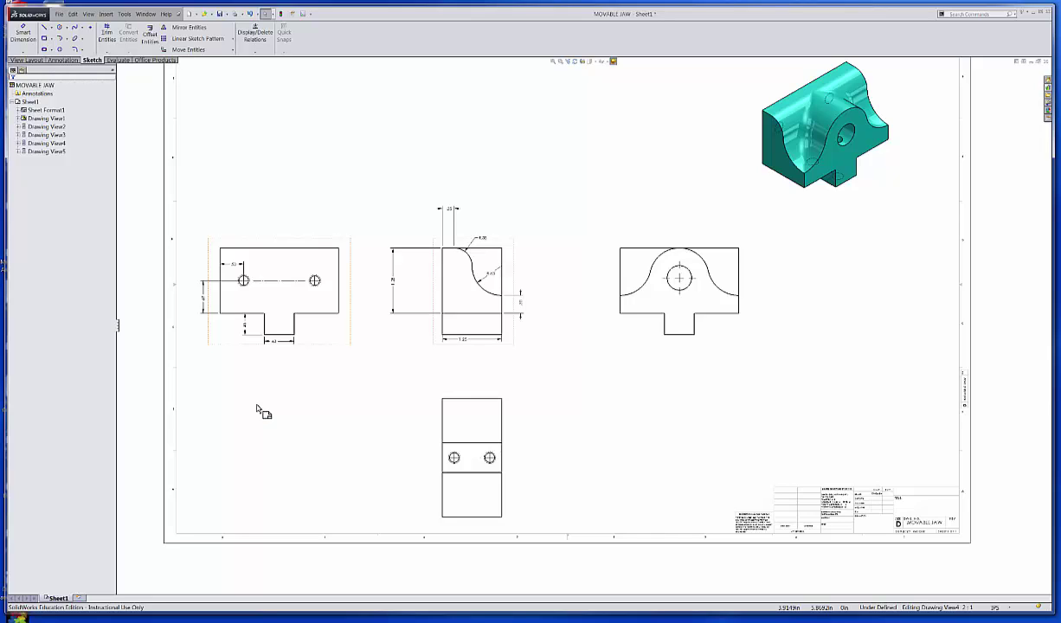
pyautogui.click(640, 409)
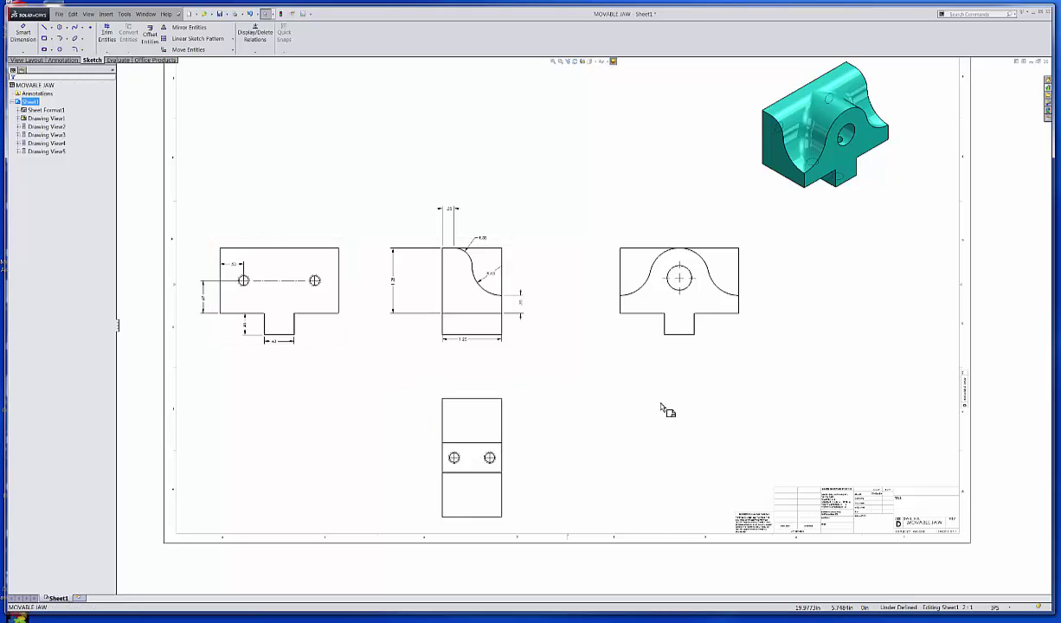
pyautogui.click(68, 61)
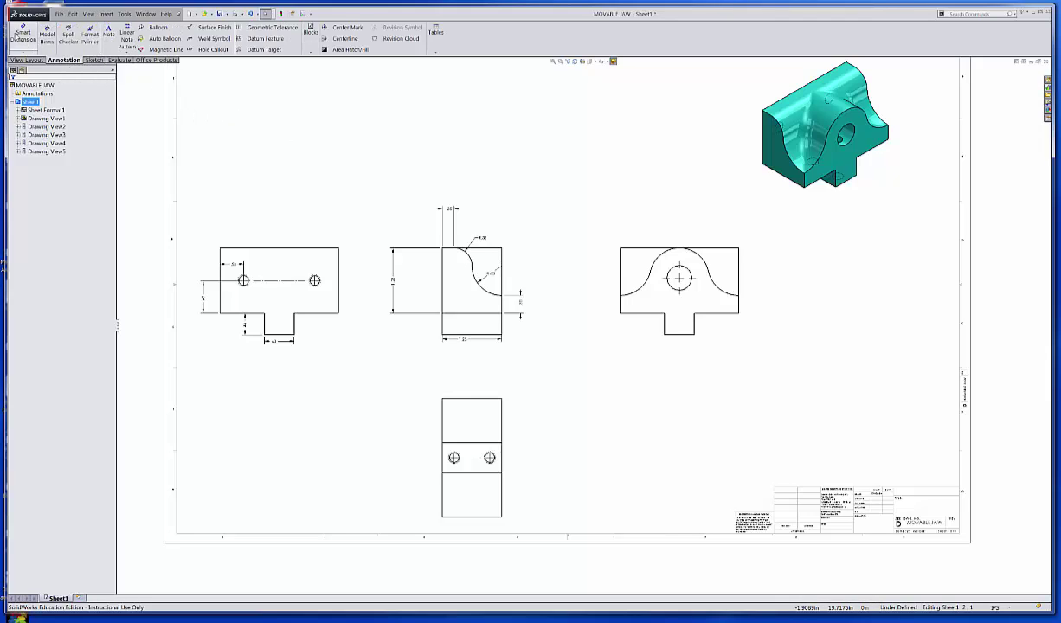
pyautogui.click(21, 38)
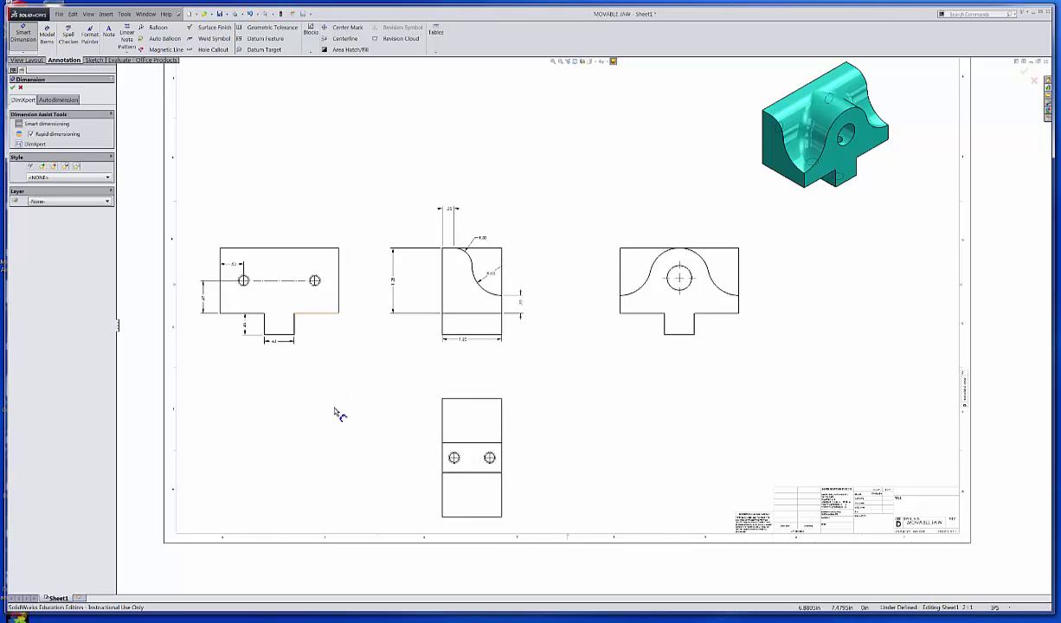
pyautogui.scroll(-5, 472, 485)
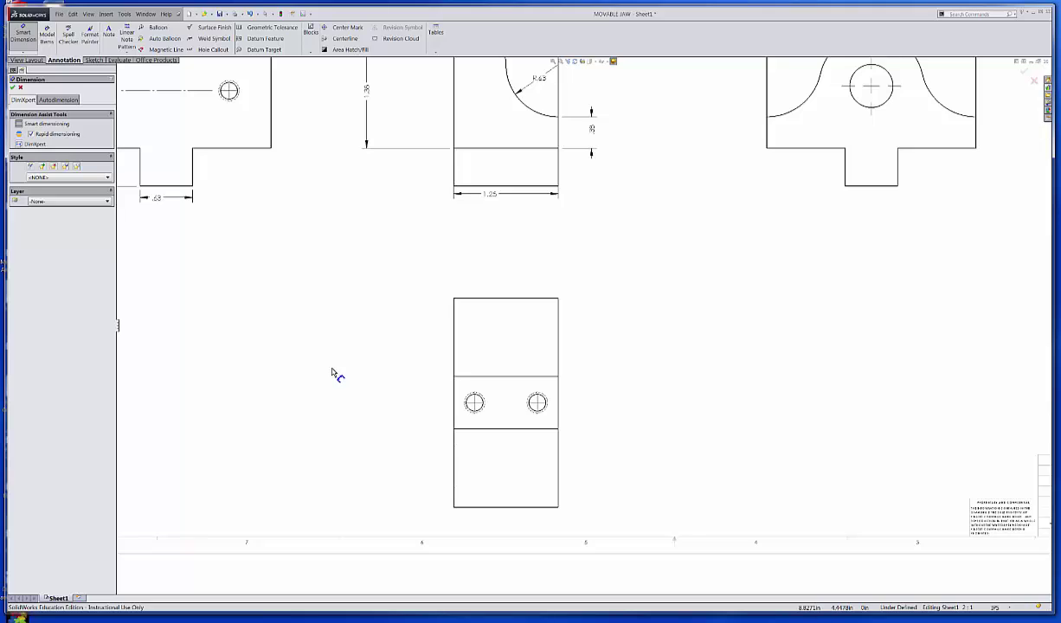
pyautogui.press('Escape')
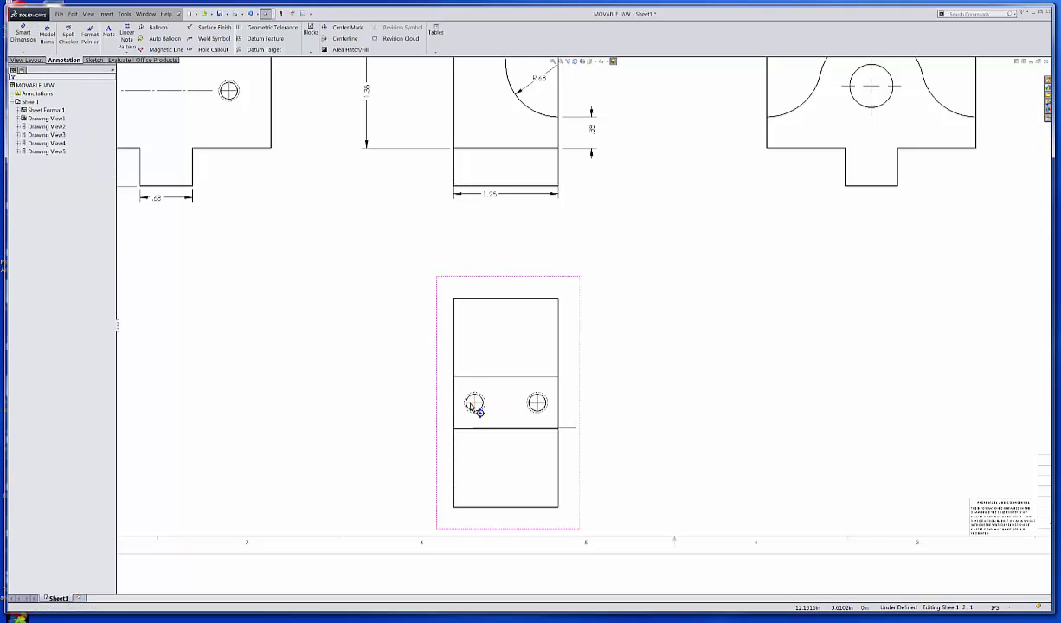
# Extend the left hole's center mark in the bottom view past the part's left edge, toward the other hole, and beyond both tab edges.
pyautogui.click(472, 404)
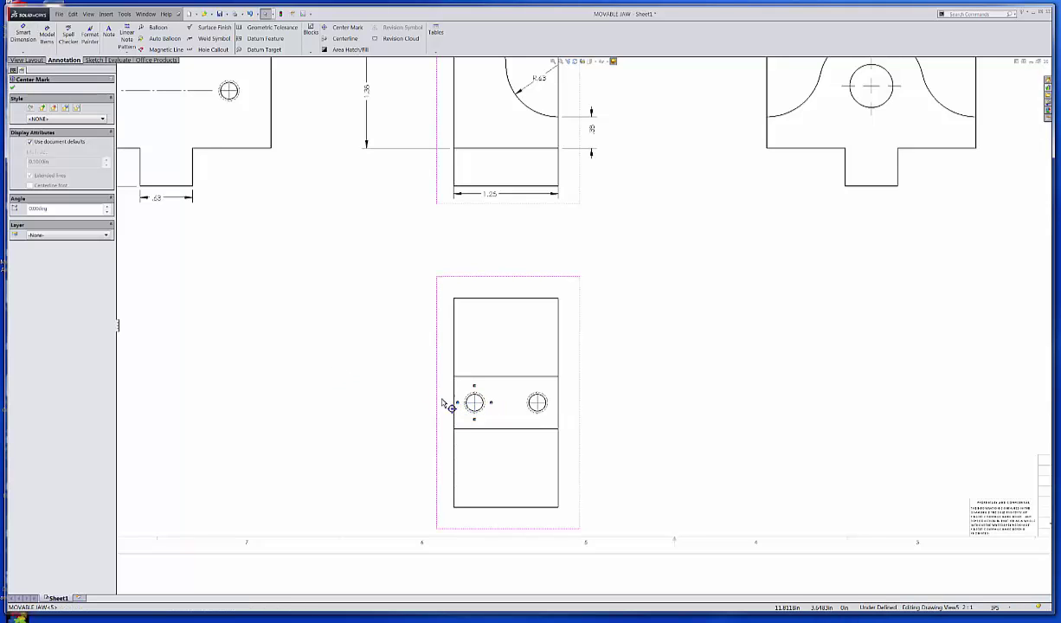
pyautogui.moveTo(442, 401); pyautogui.dragTo(434, 403)
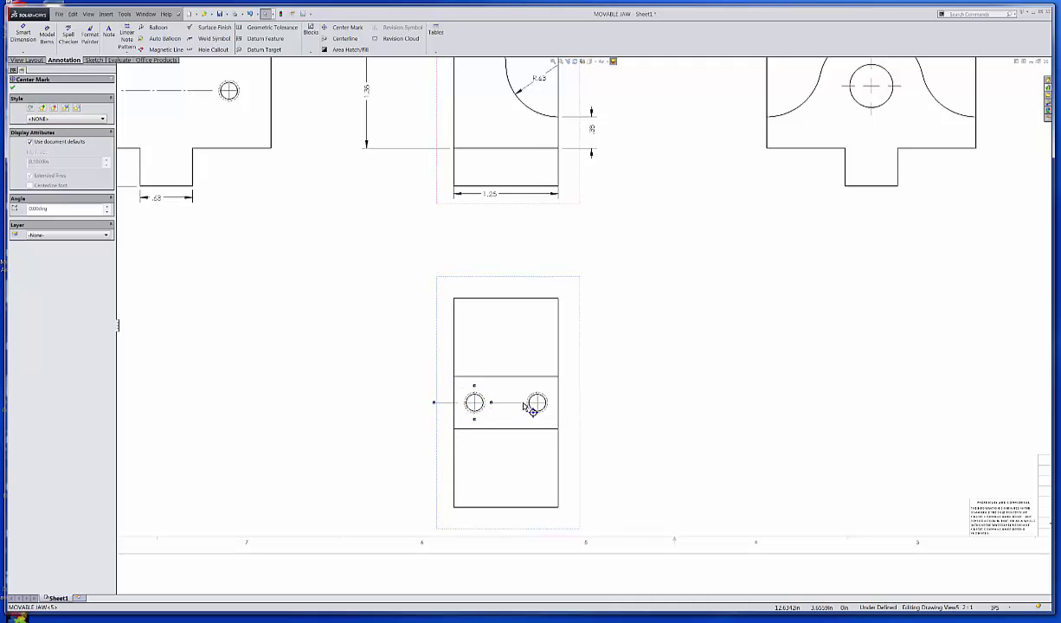
pyautogui.moveTo(523, 405); pyautogui.dragTo(524, 405)
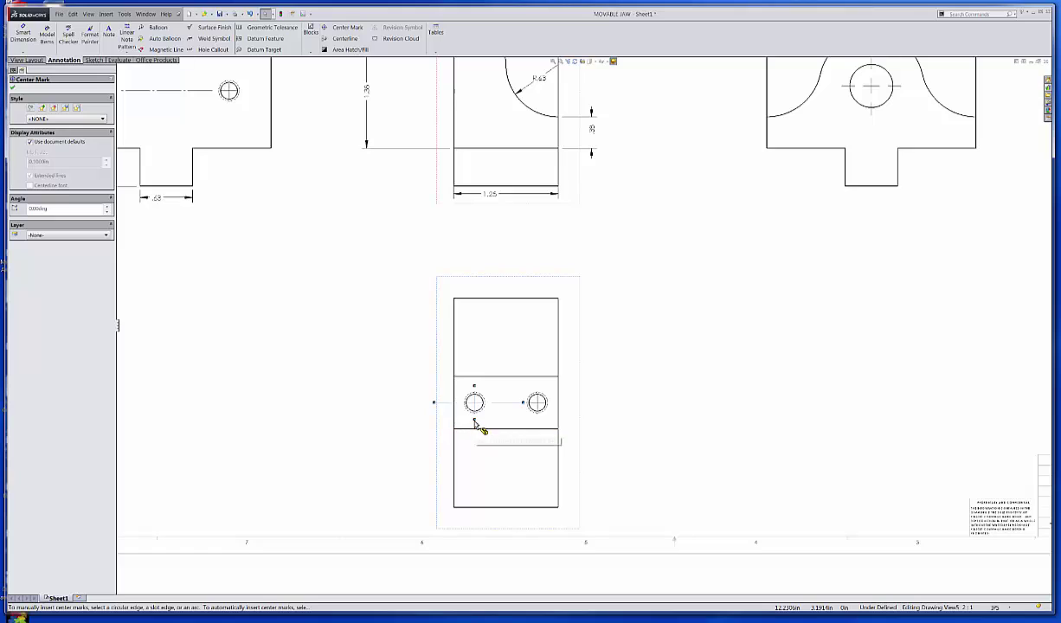
pyautogui.moveTo(474, 438); pyautogui.dragTo(475, 435)
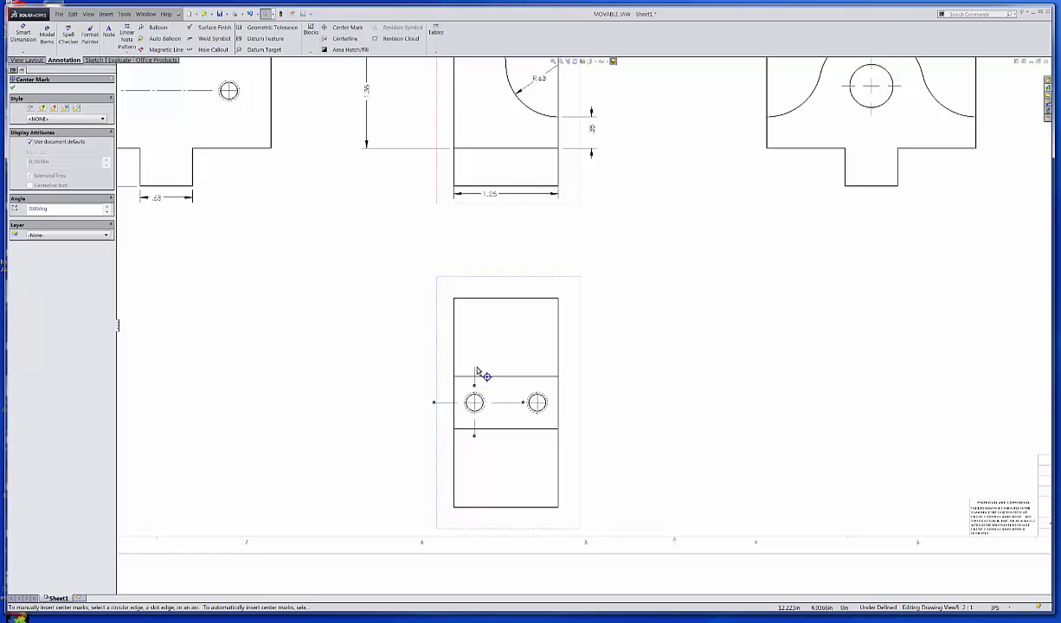
# Extend the right hole's center mark in the bottom view beyond both tab edges and past the part's right edge.
pyautogui.click(539, 401)
pyautogui.moveTo(537, 385); pyautogui.dragTo(536, 368)
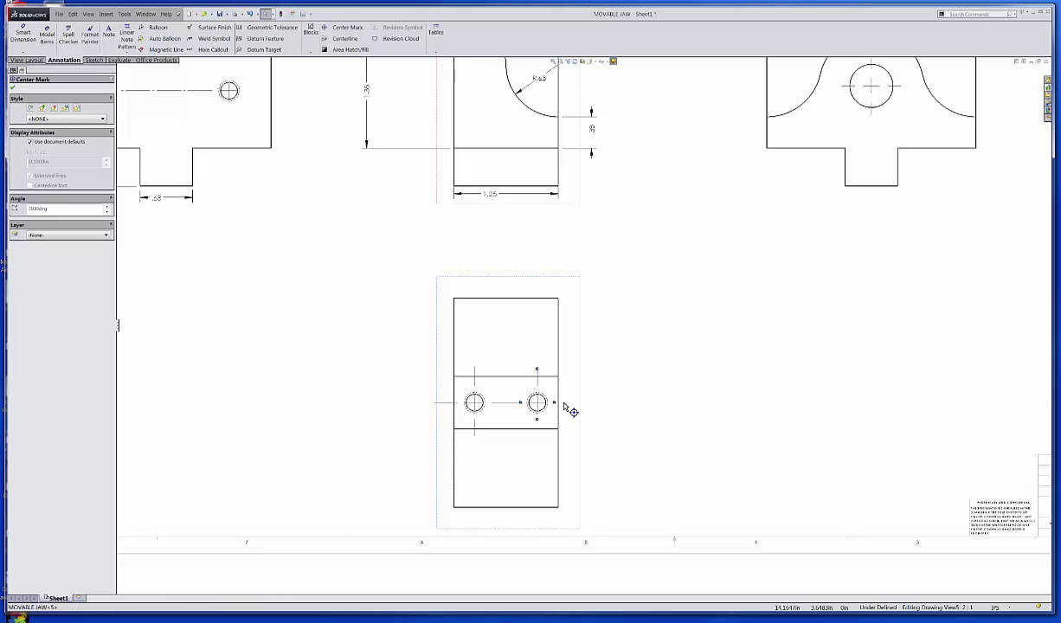
pyautogui.moveTo(567, 405); pyautogui.dragTo(537, 438)
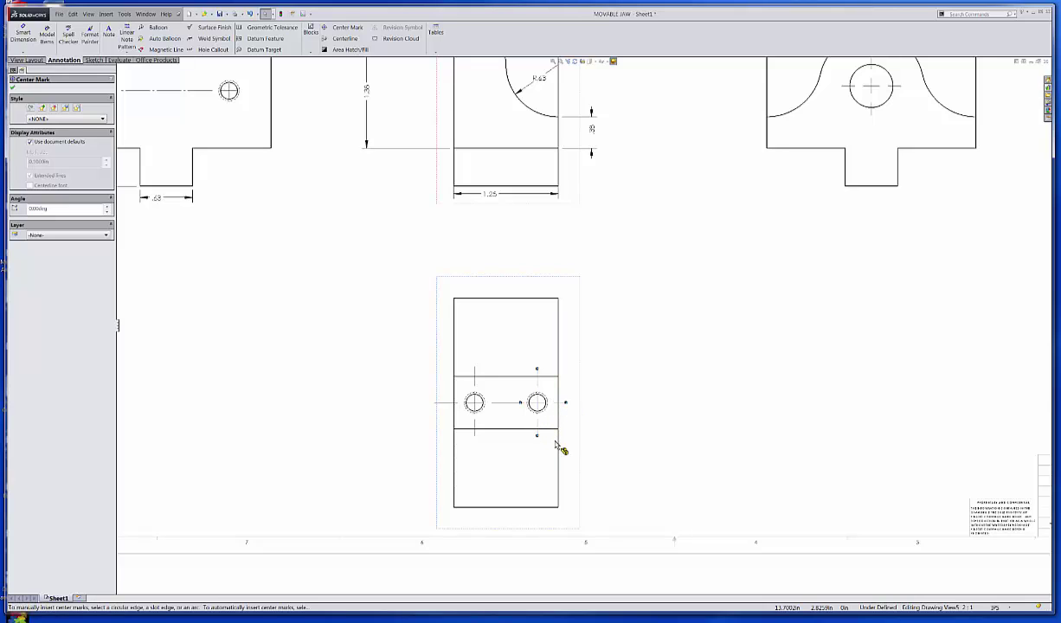
pyautogui.click(712, 436)
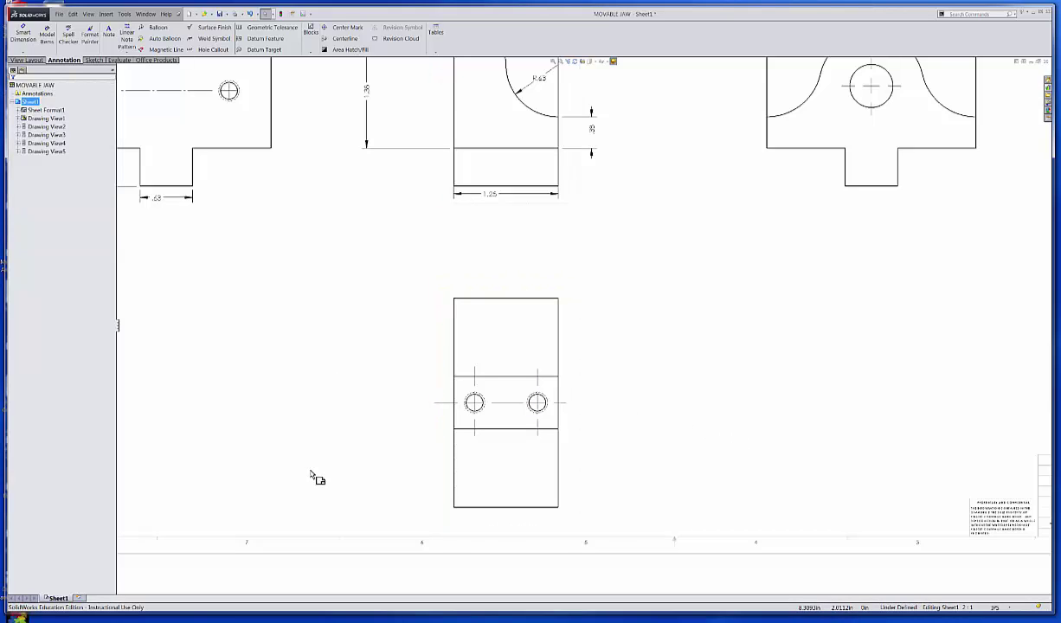
pyautogui.scroll(-1, 519, 421)
pyautogui.scroll(-2, 519, 420)
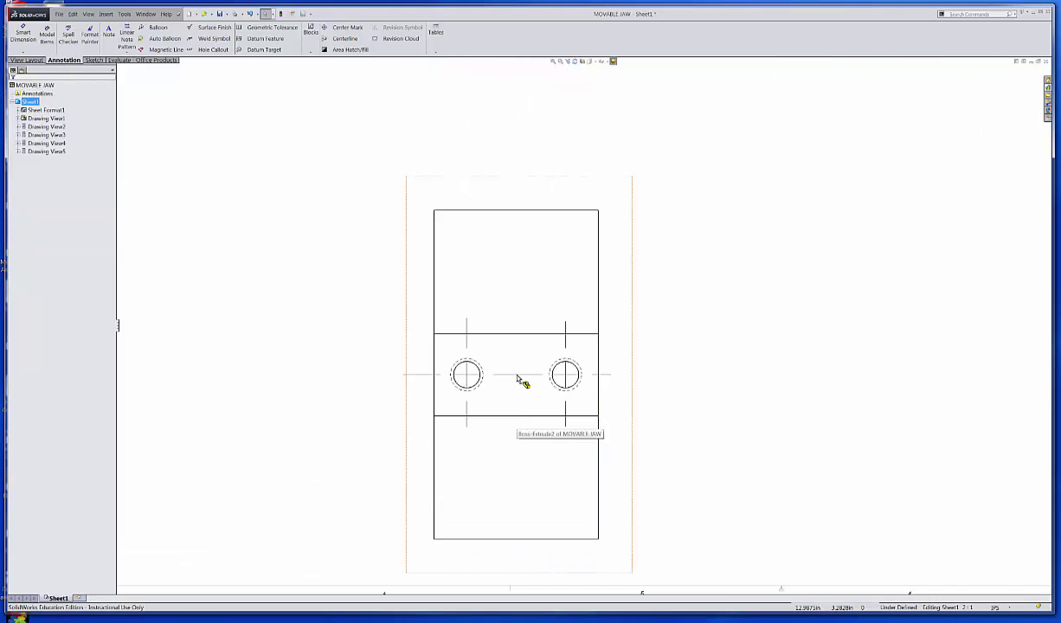
pyautogui.click(522, 378)
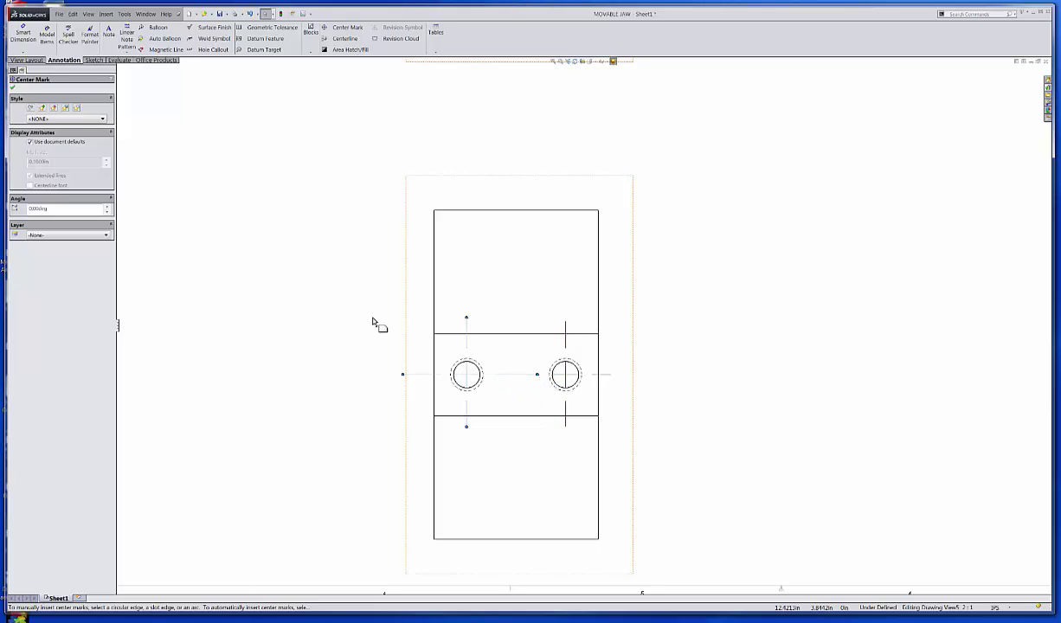
pyautogui.click(321, 336)
pyautogui.scroll(2, 314, 388)
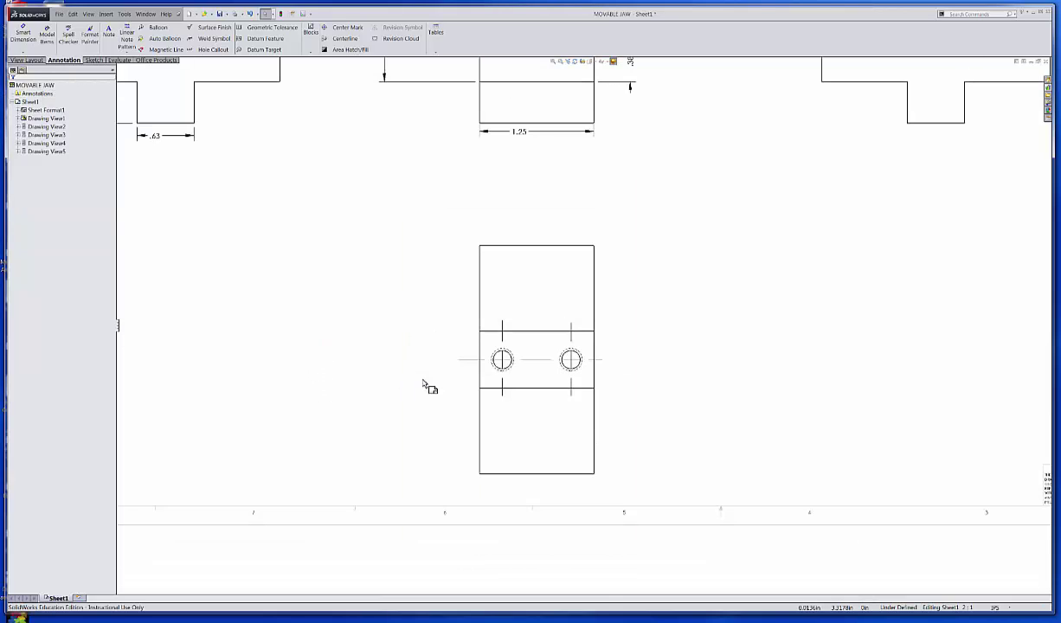
# Dimension the vertical distance from the tab's lower edge to the left hole's center in the bottom view, placing it left of the part.
pyautogui.click(22, 35)
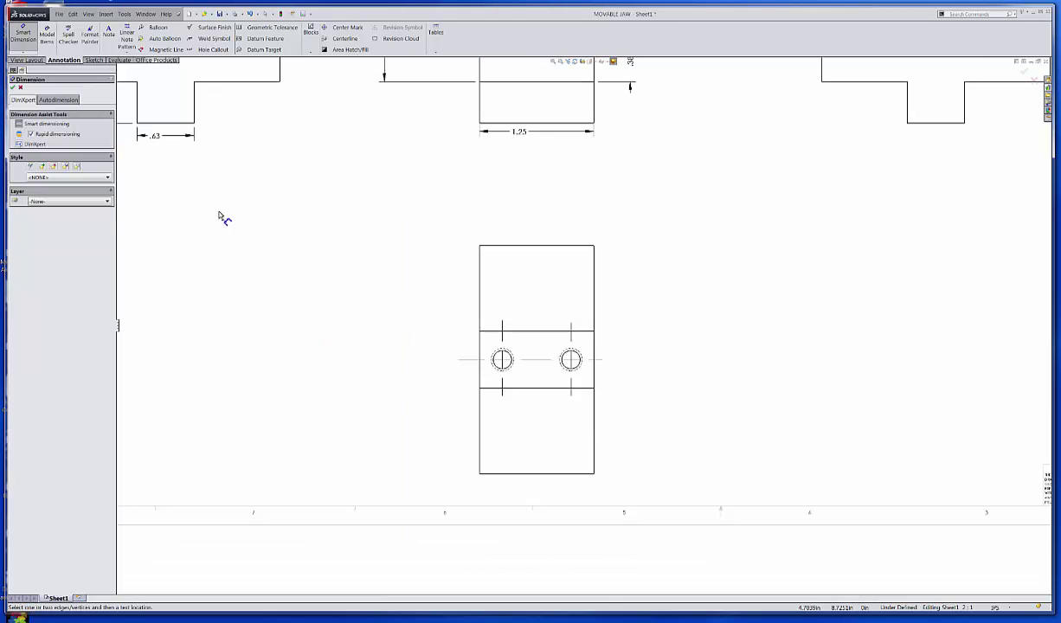
pyautogui.click(492, 390)
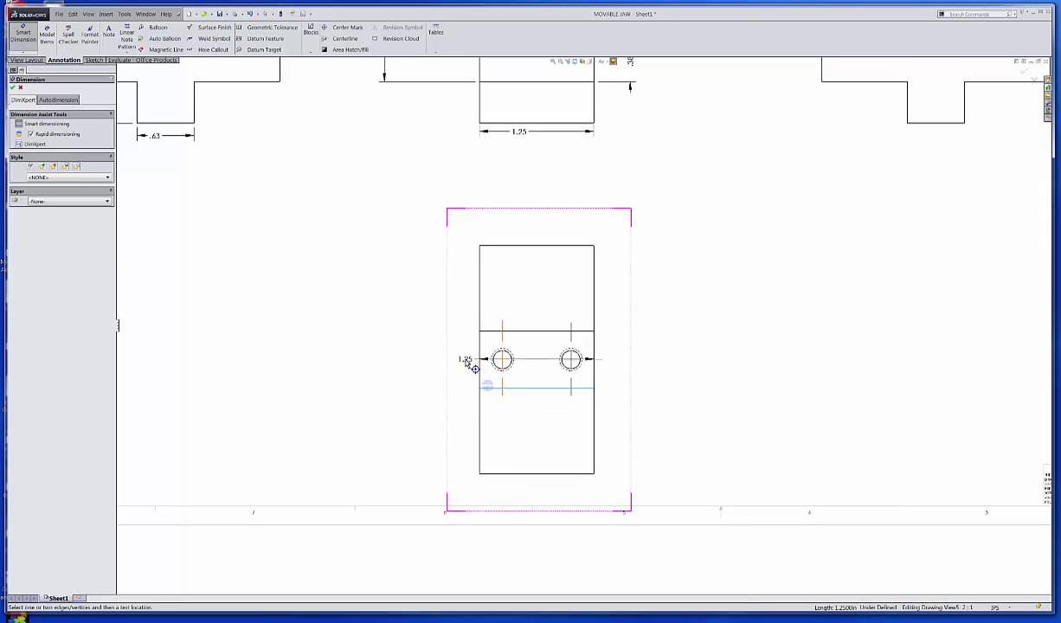
pyautogui.click(473, 361)
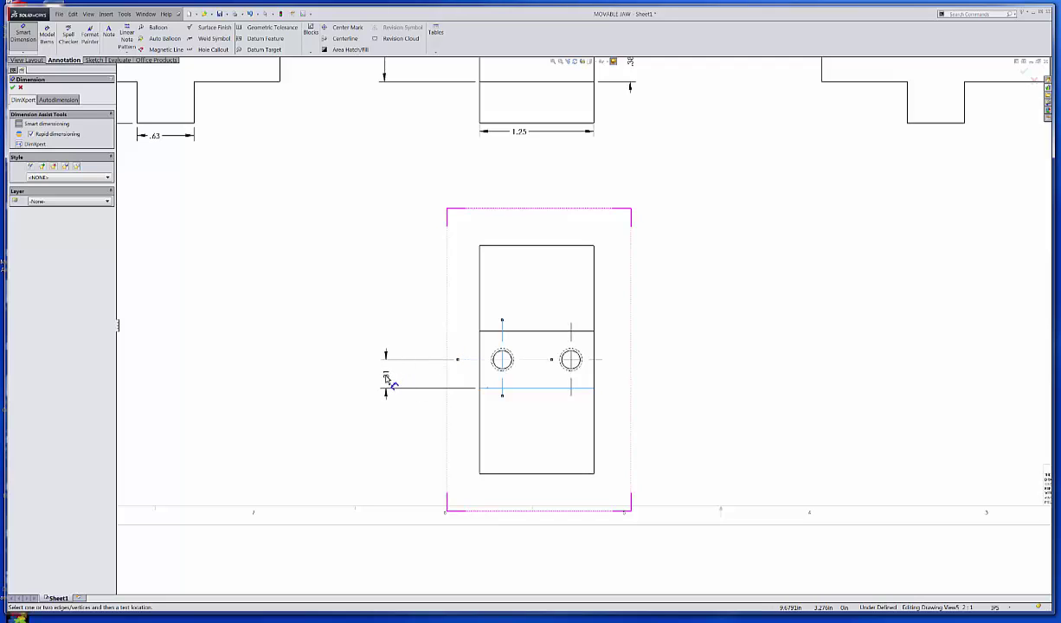
pyautogui.click(389, 381)
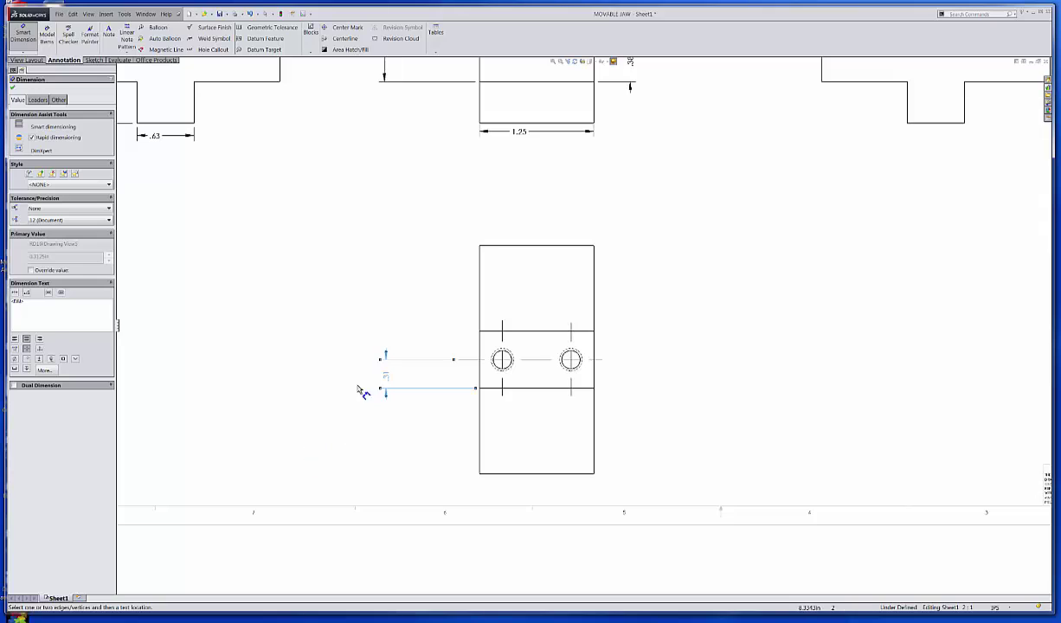
pyautogui.click(12, 89)
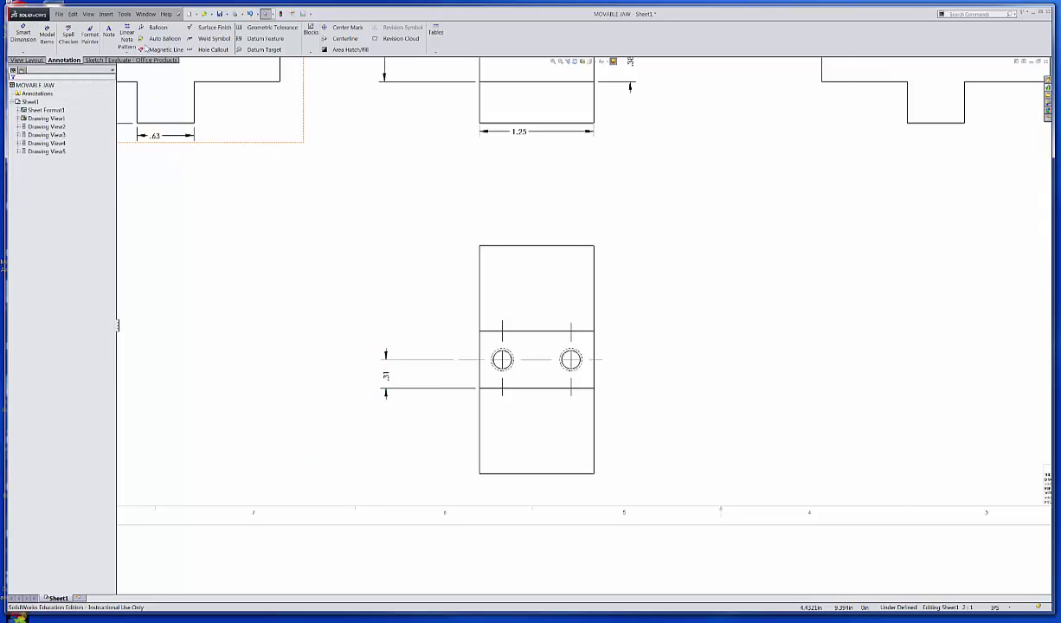
# Set the text position of linear dimensions to Broken Leader, Horizontal Text in the document properties and apply it to the drawing.
pyautogui.click(125, 14)
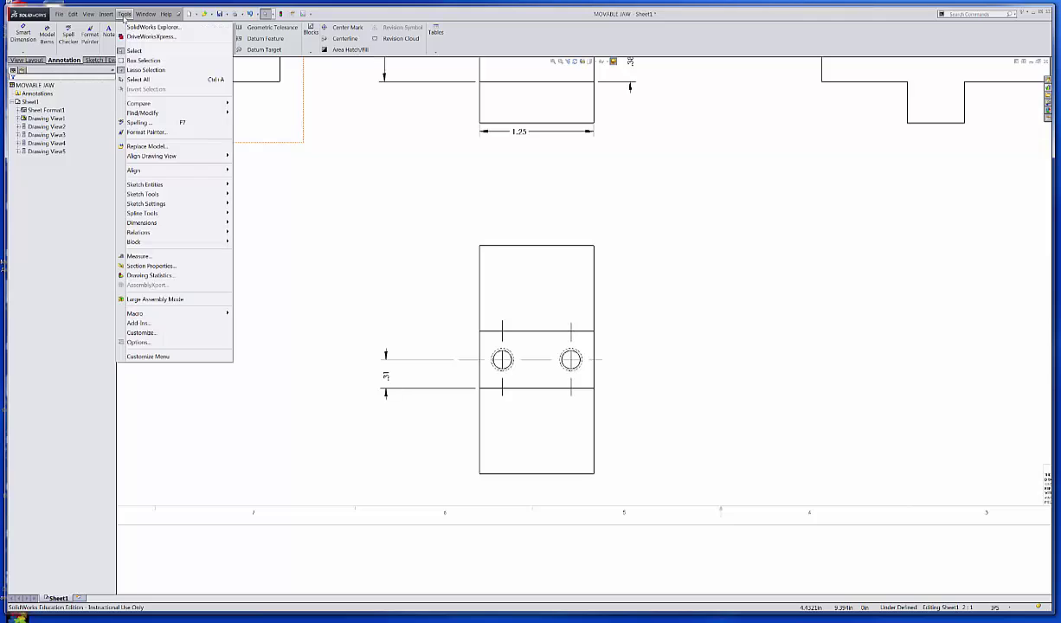
pyautogui.click(136, 342)
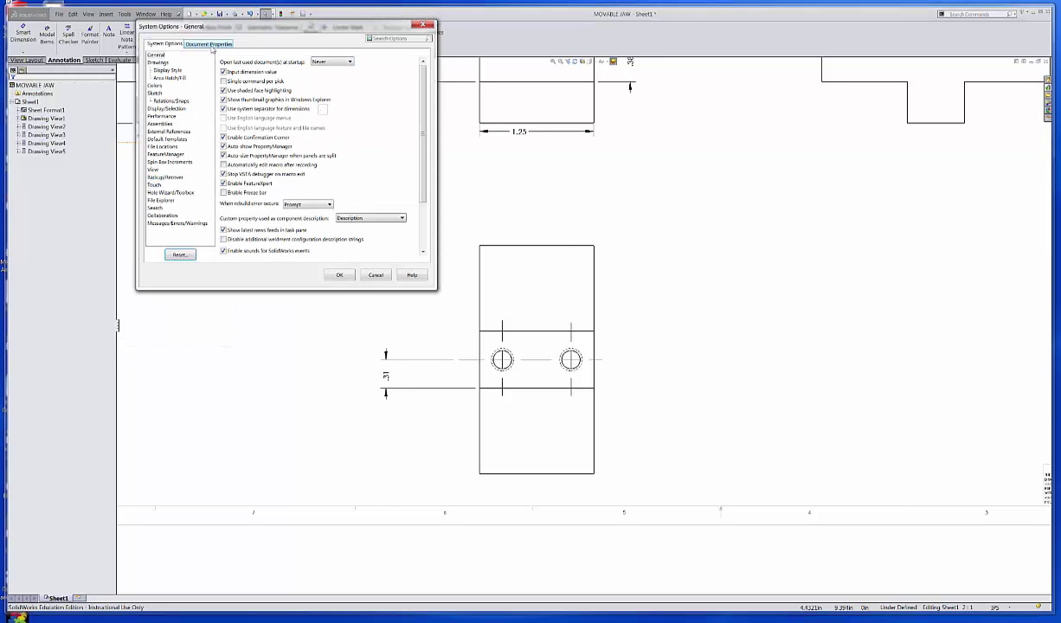
pyautogui.click(209, 44)
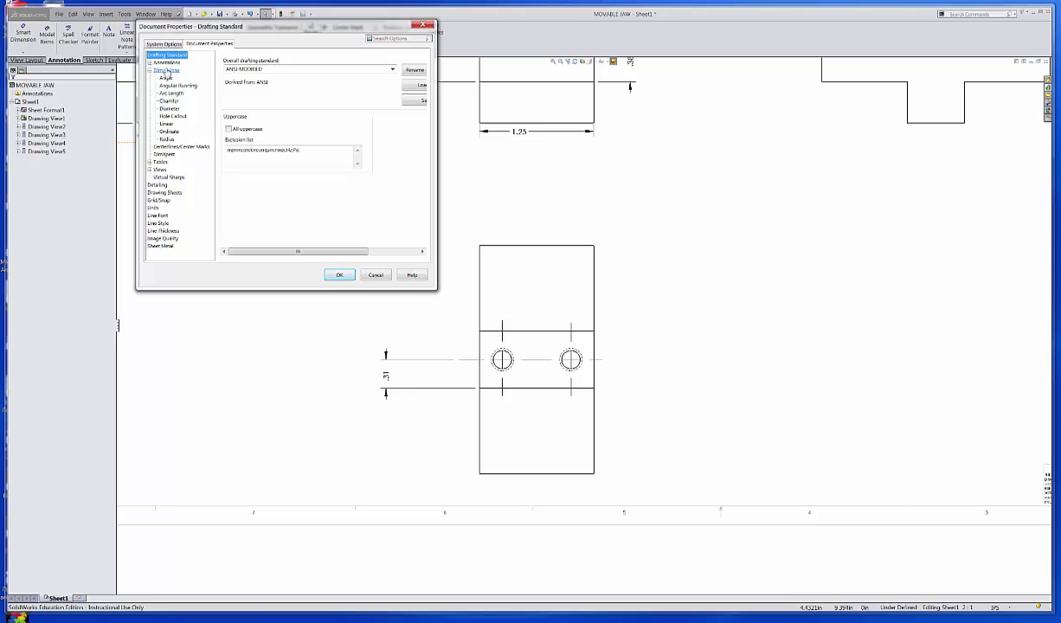
pyautogui.click(165, 71)
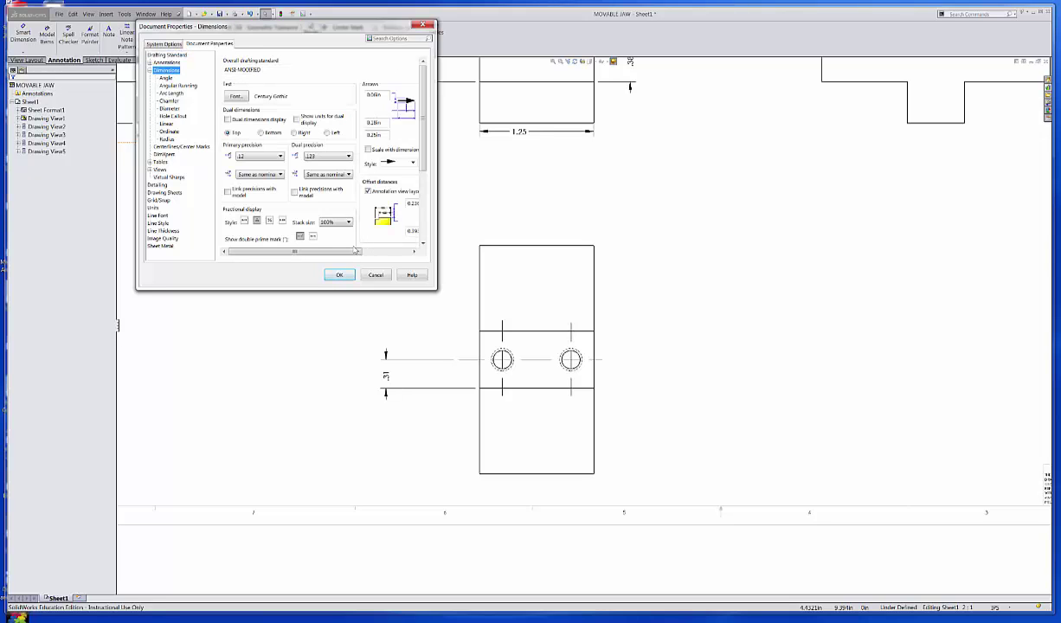
pyautogui.moveTo(354, 250); pyautogui.dragTo(402, 251)
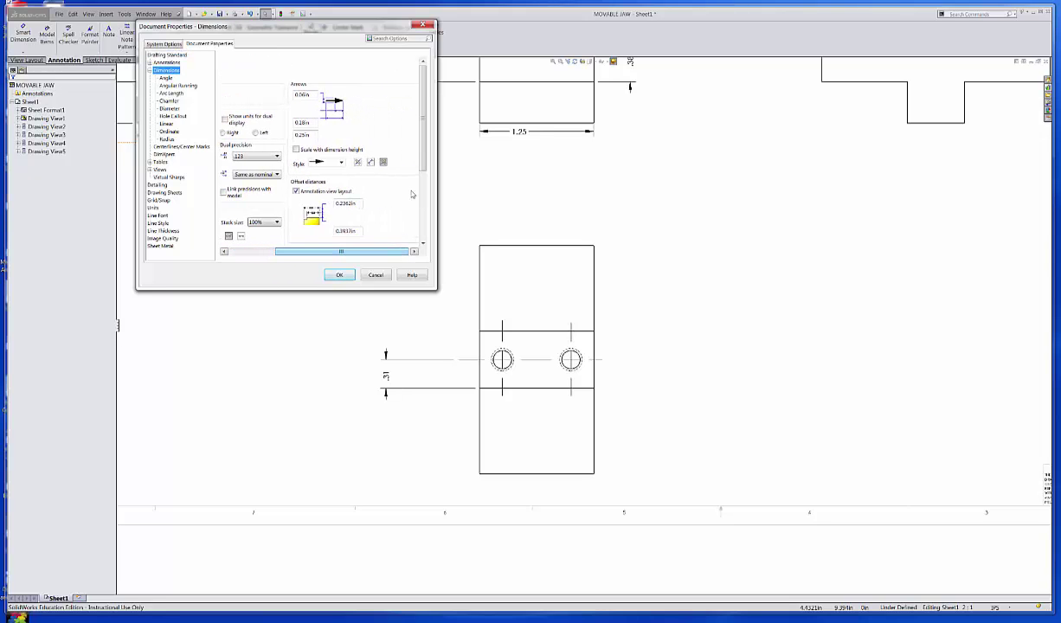
pyautogui.scroll(-5, 424, 199)
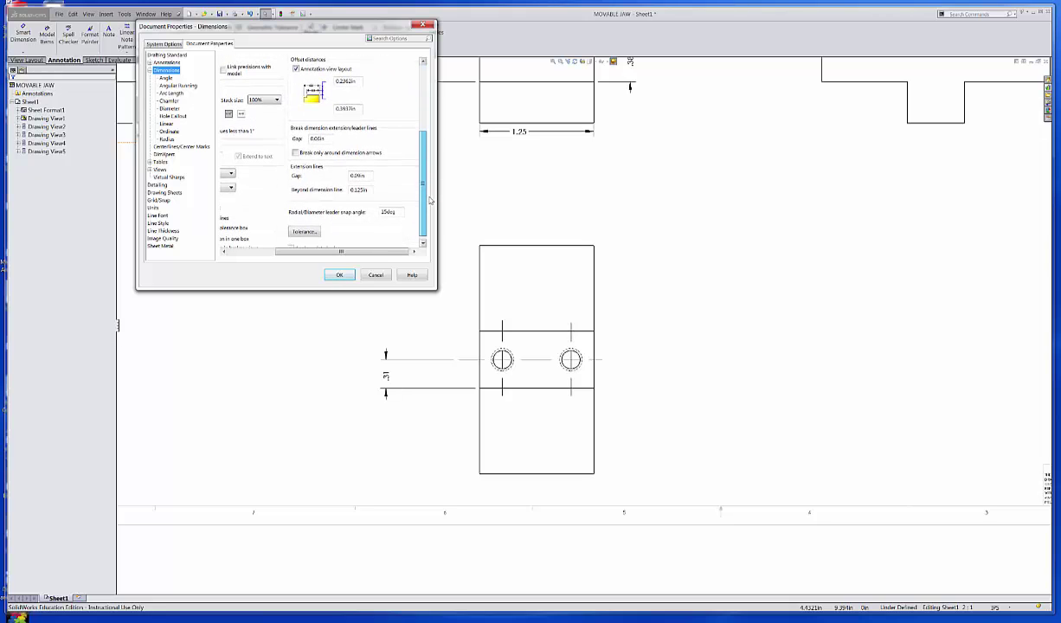
pyautogui.scroll(1, 429, 201)
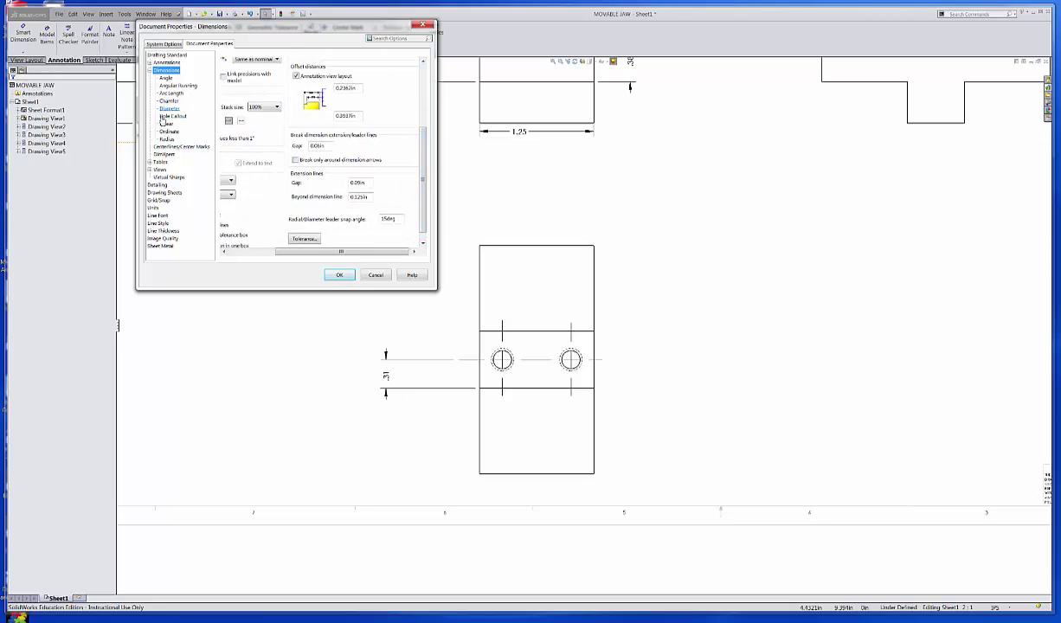
pyautogui.click(165, 126)
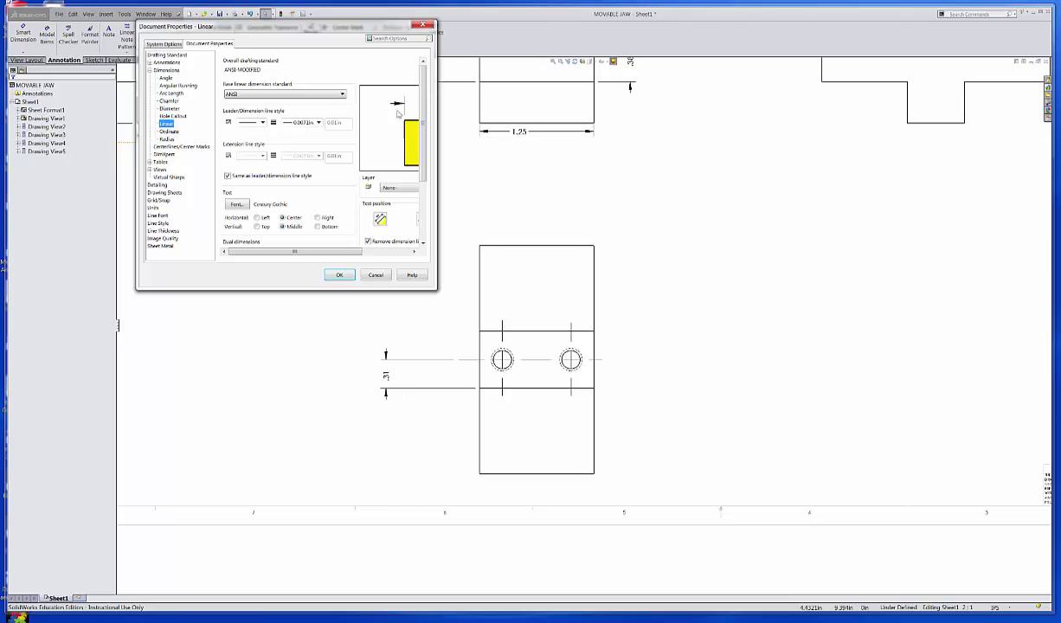
pyautogui.moveTo(346, 251); pyautogui.dragTo(409, 264)
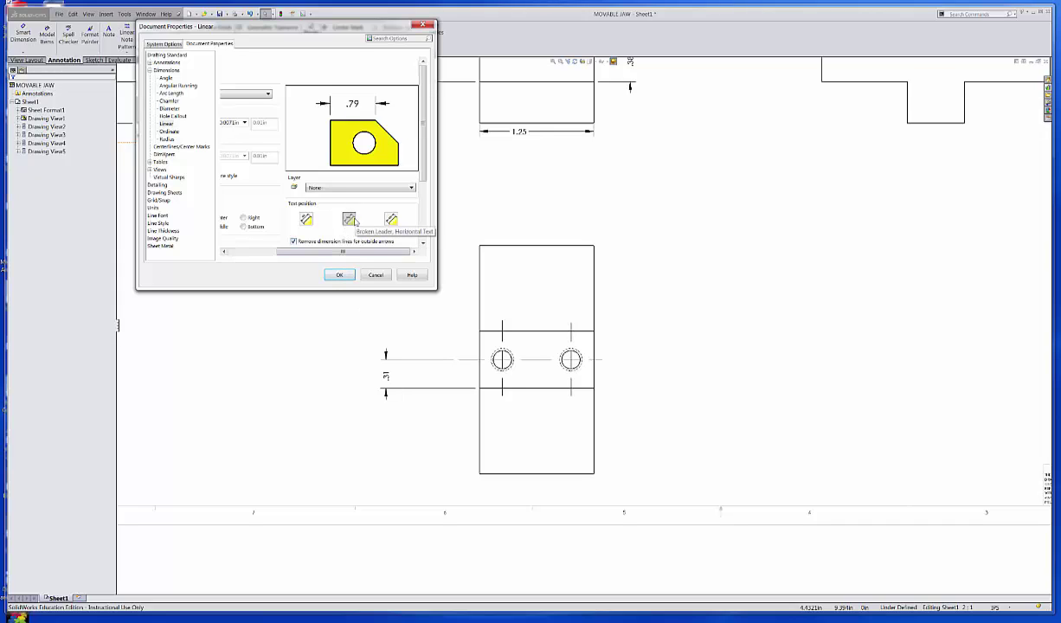
pyautogui.click(339, 275)
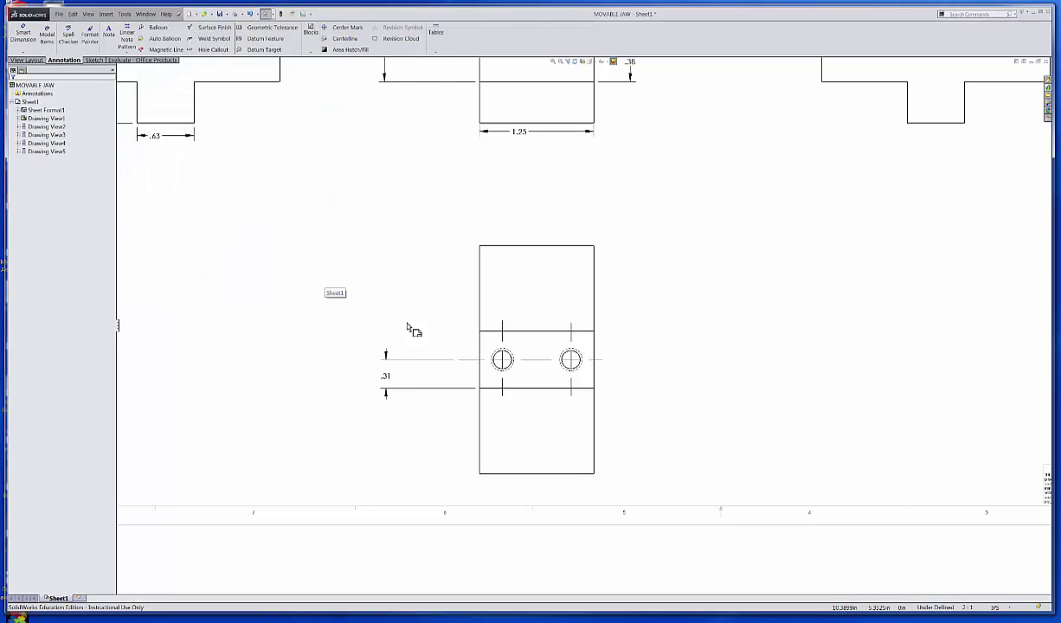
# Set the bottom view's vertical hole-location dimension to four-decimal precision and place its text above the arrows, left of the part.
pyautogui.moveTo(390, 379); pyautogui.dragTo(422, 324)
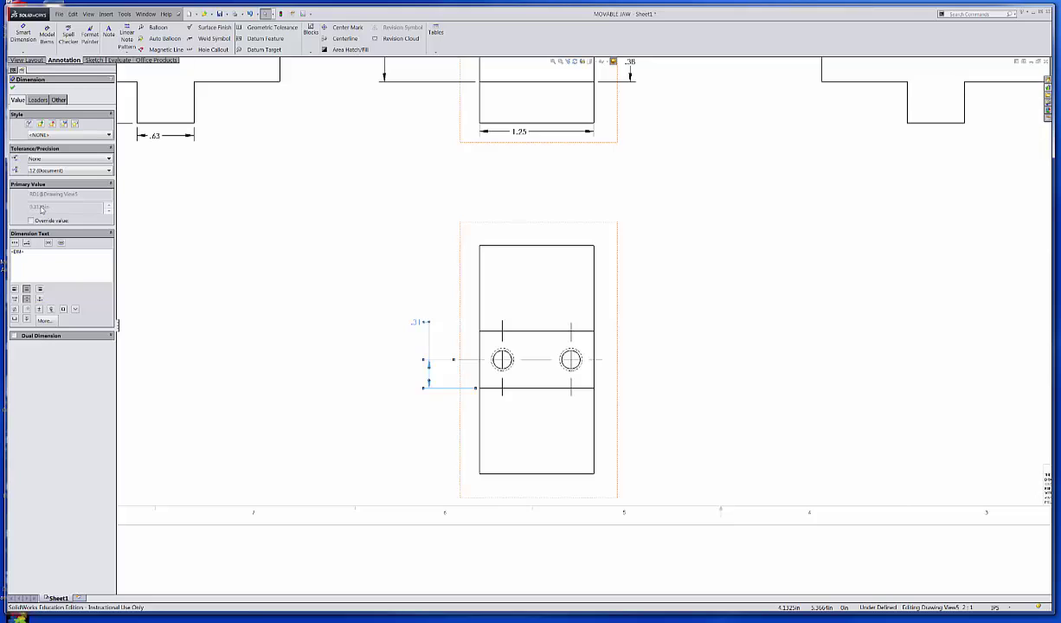
pyautogui.click(109, 172)
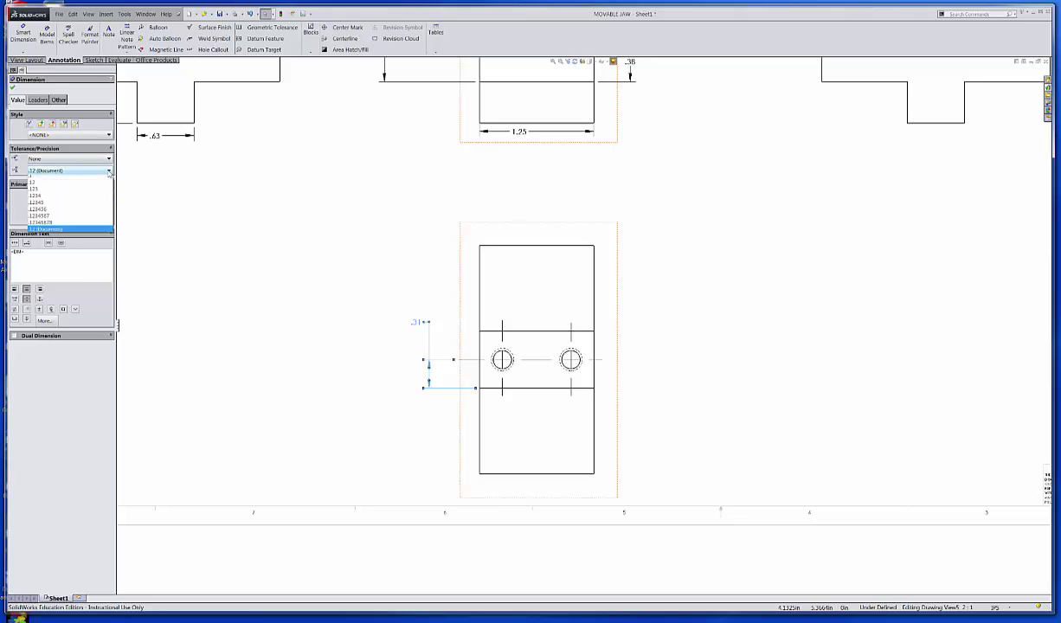
pyautogui.click(65, 206)
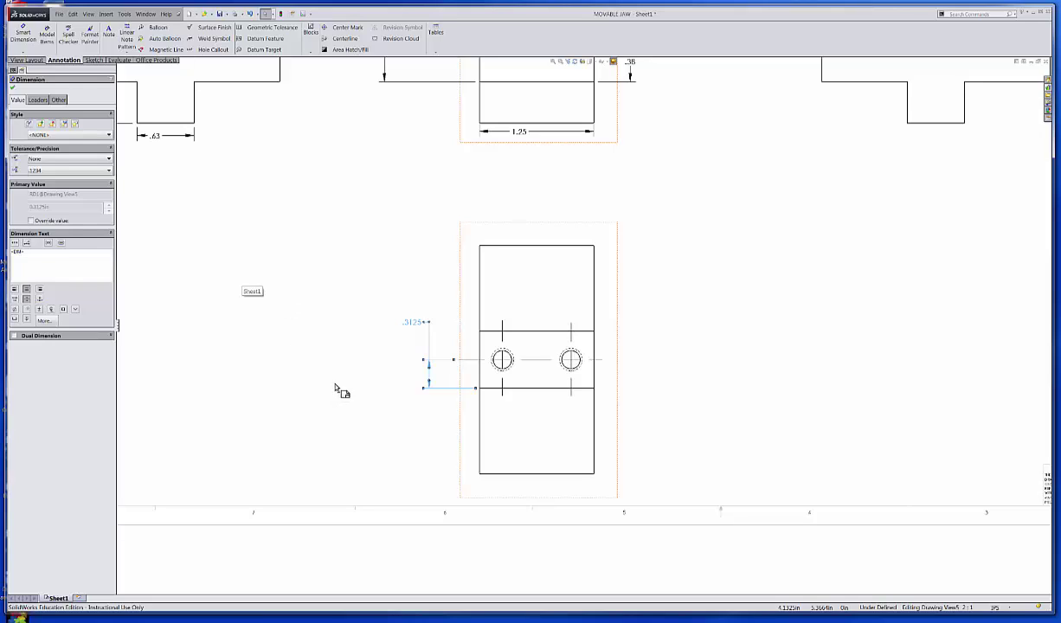
pyautogui.click(14, 89)
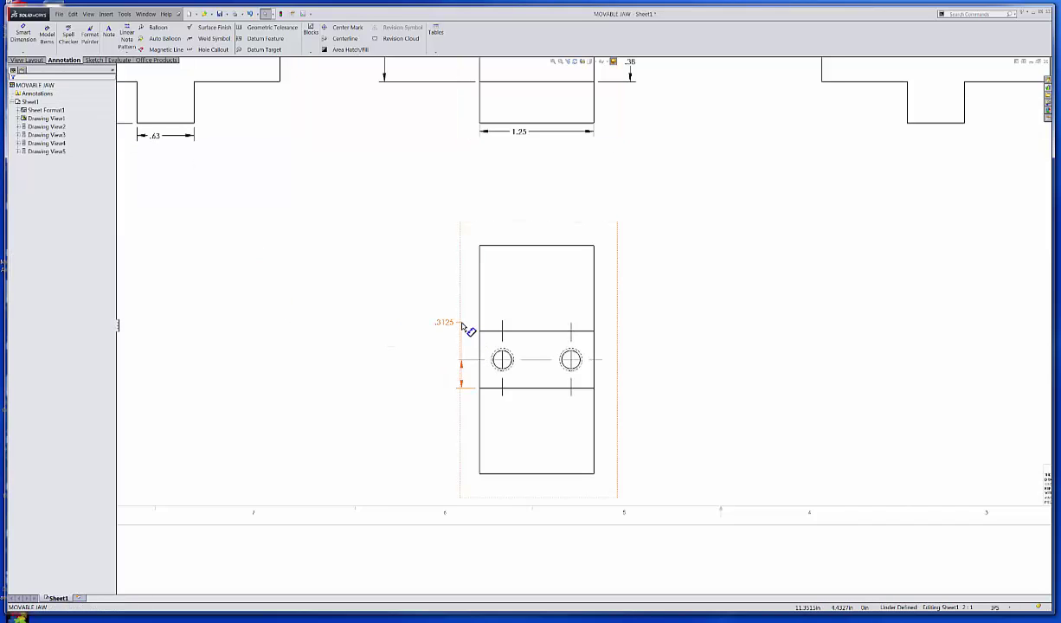
pyautogui.moveTo(464, 329); pyautogui.dragTo(441, 327)
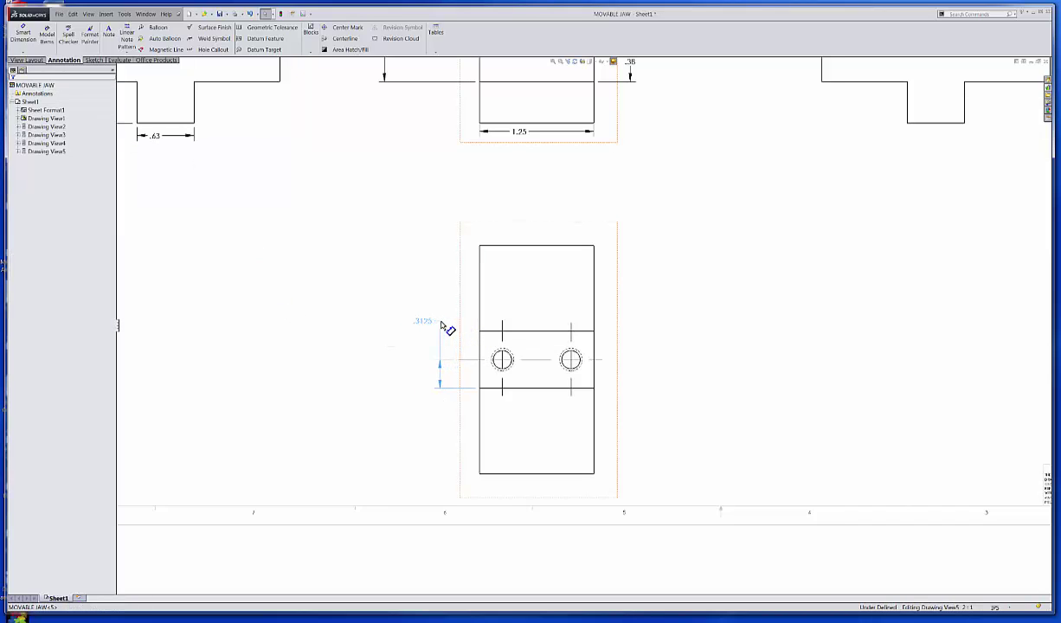
pyautogui.click(346, 407)
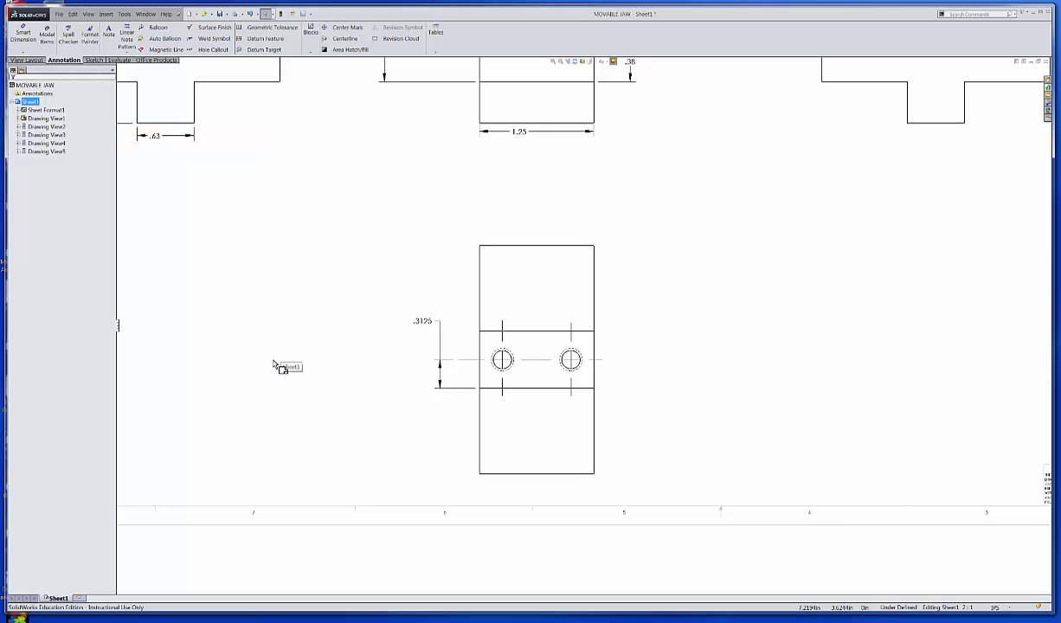
# Dimension the horizontal distance from the part's left edge to the left hole's center in the bottom view, placing it above the part.
pyautogui.moveTo(333, 329); pyautogui.dragTo(351, 411, button='middle')
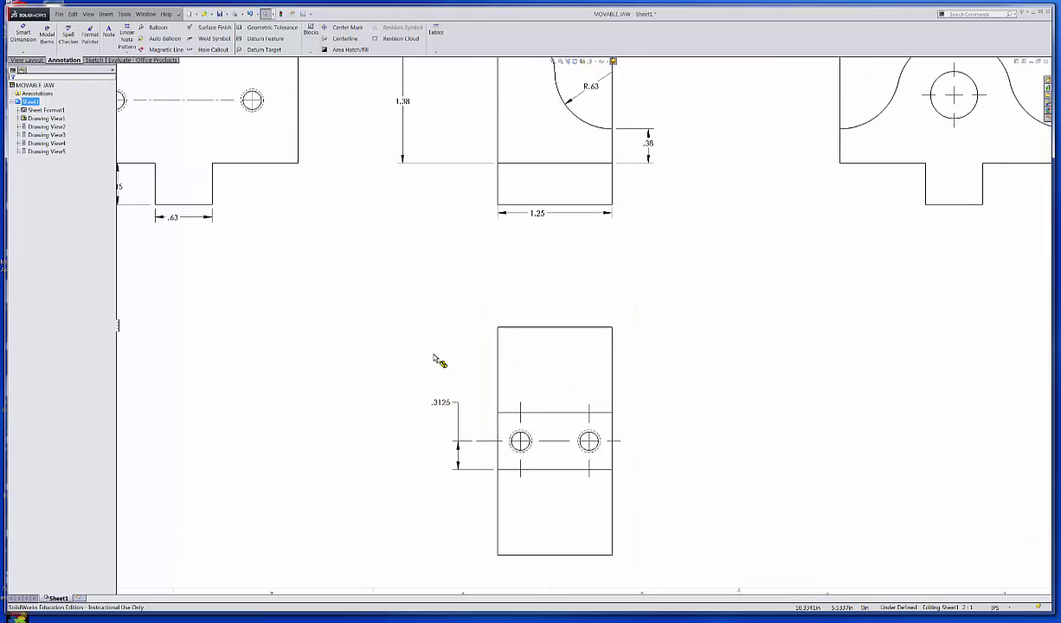
pyautogui.click(24, 36)
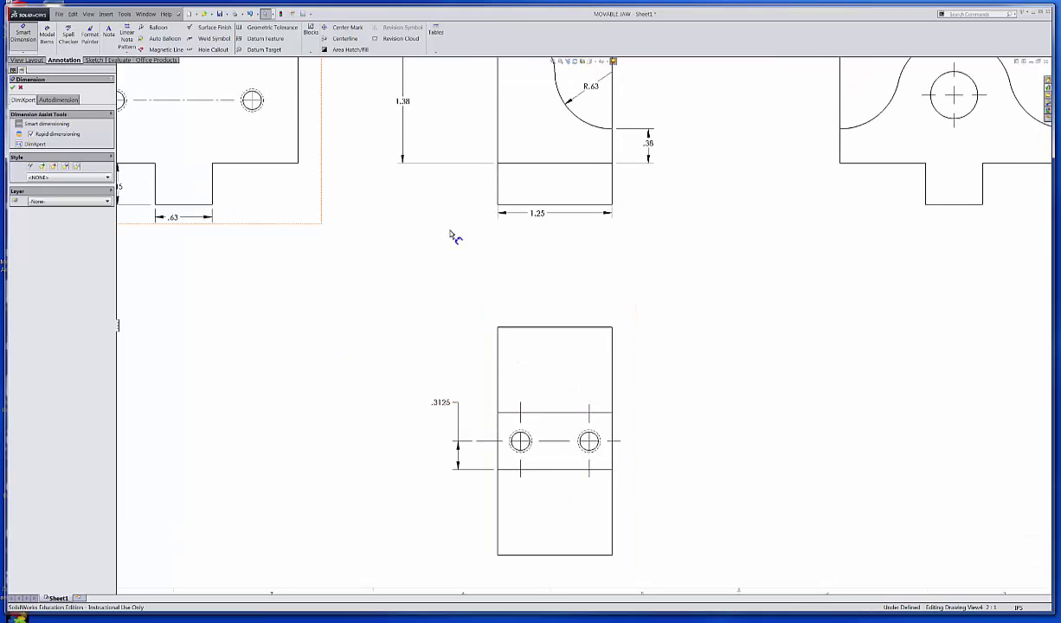
pyautogui.click(500, 342)
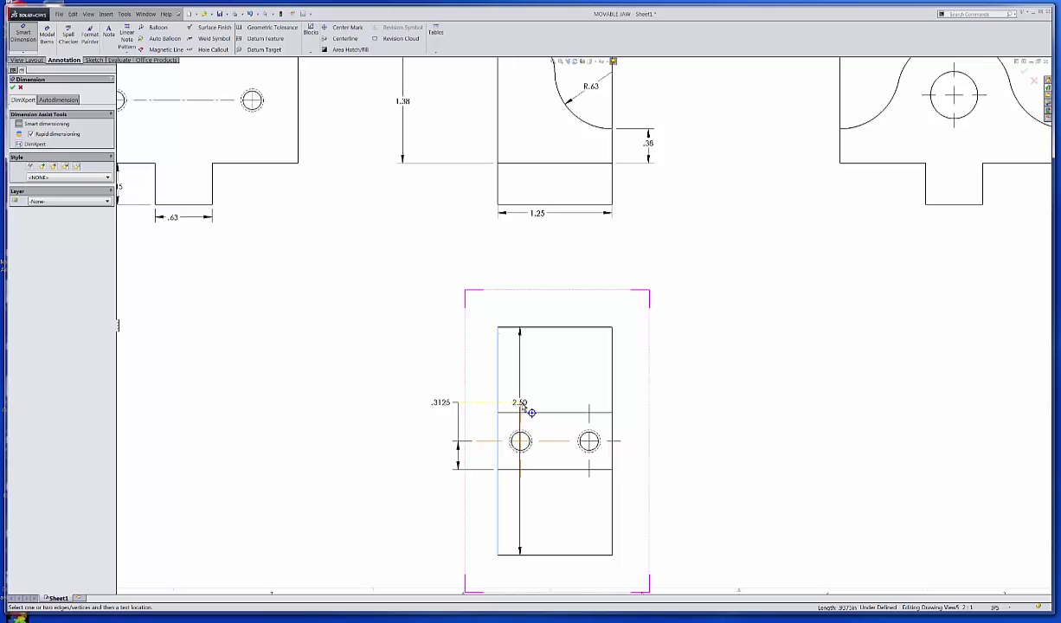
pyautogui.click(521, 408)
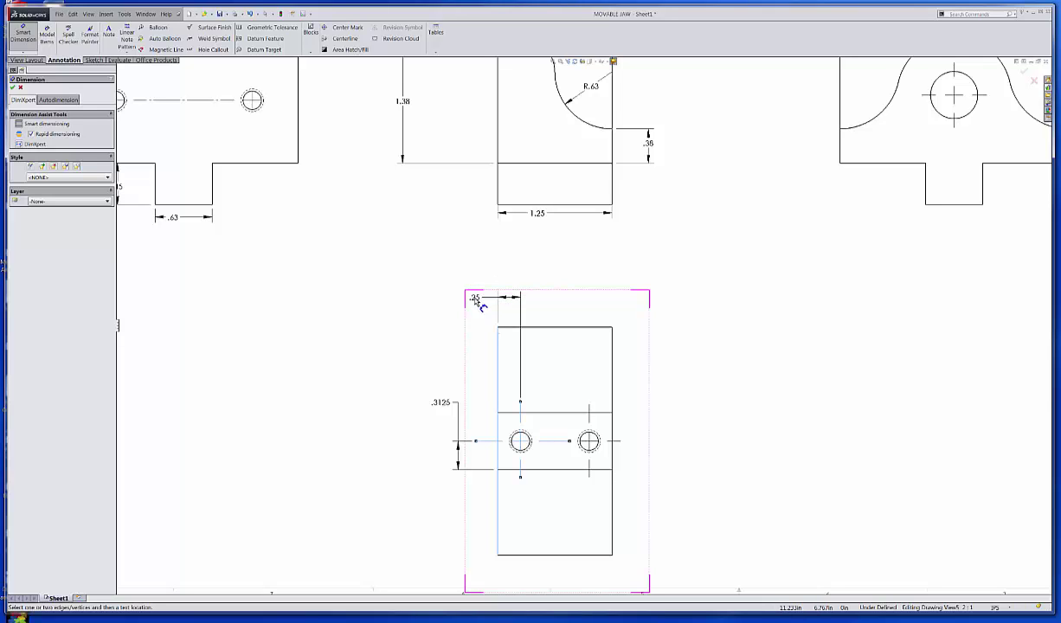
pyautogui.click(476, 297)
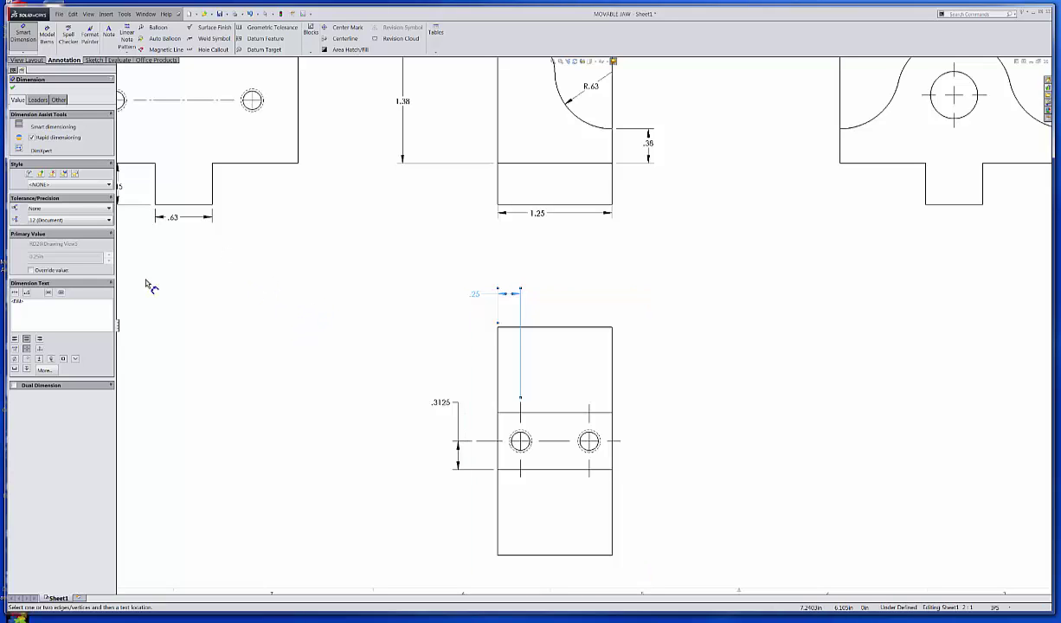
pyautogui.click(13, 88)
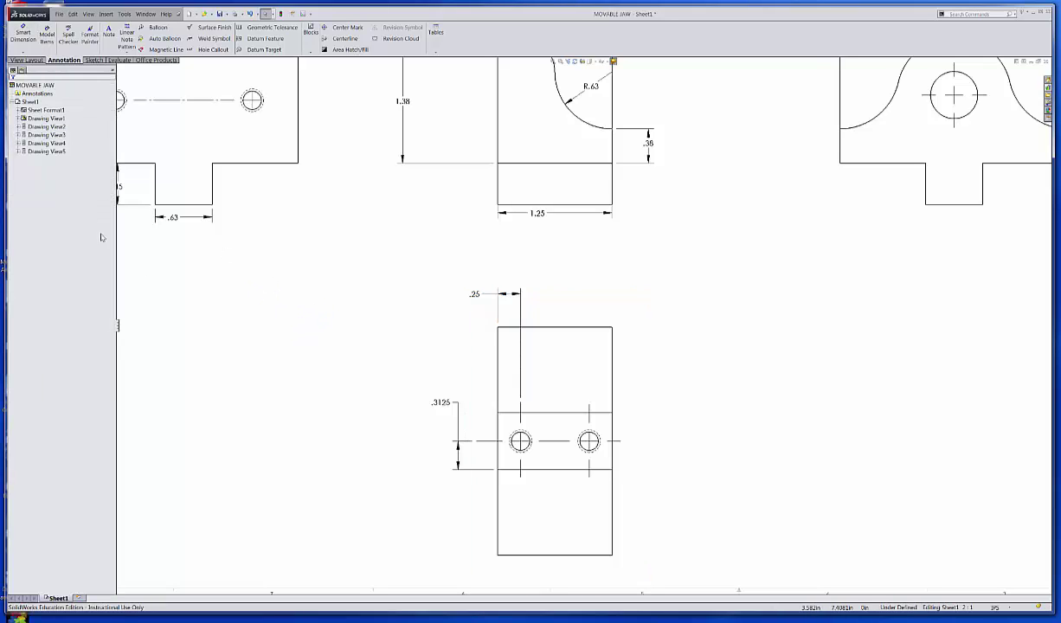
pyautogui.click(521, 405)
pyautogui.click(589, 406)
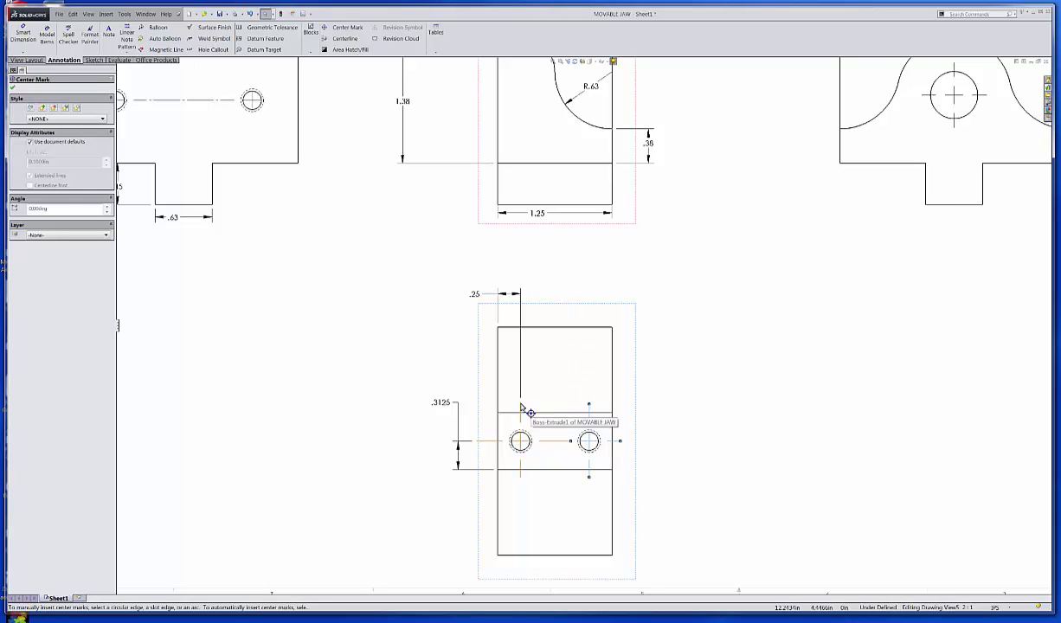
pyautogui.press('Escape')
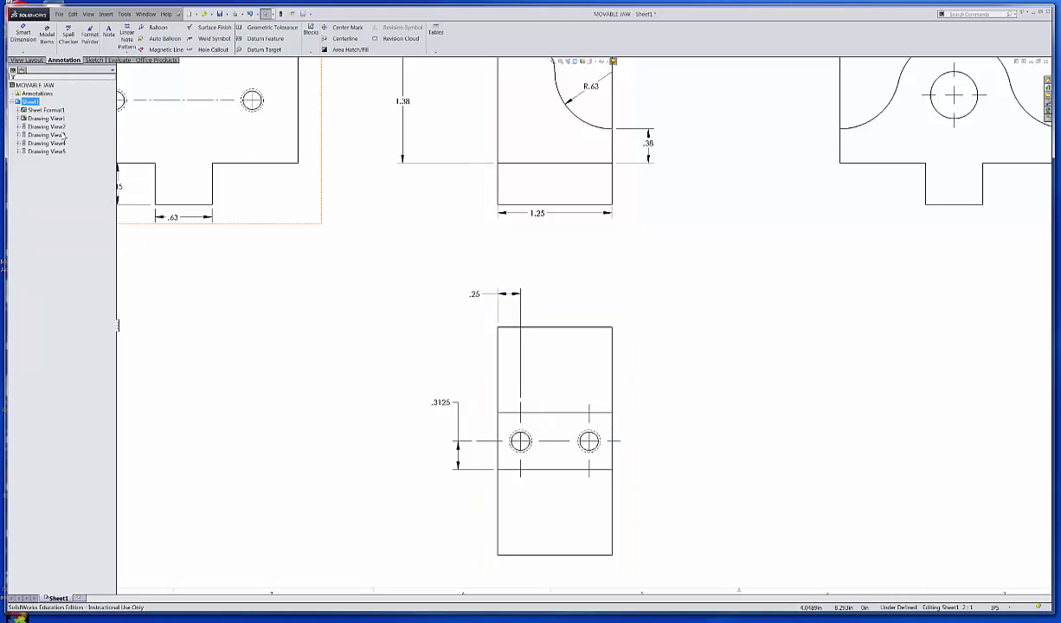
# Dimension the horizontal spacing between the two hole centers in the bottom view, placing it in line with the left-edge dimension.
pyautogui.click(23, 34)
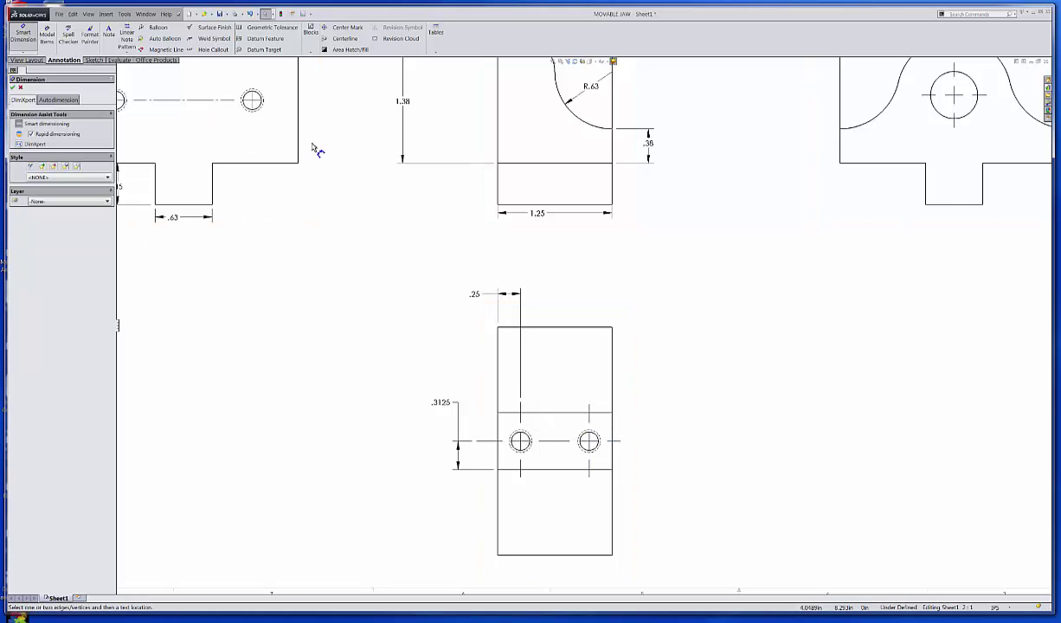
pyautogui.click(524, 414)
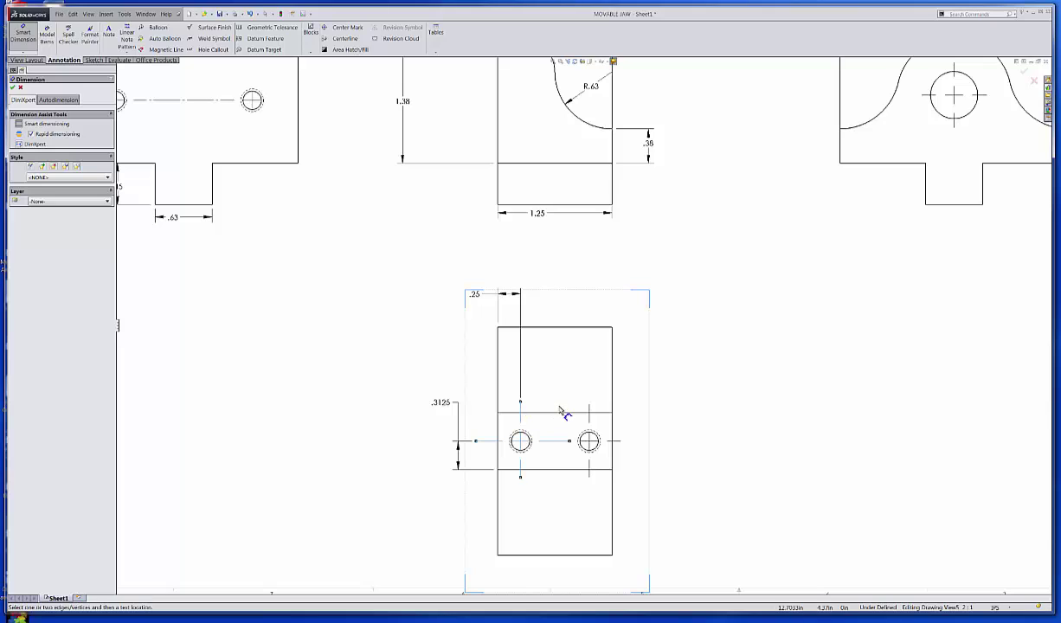
pyautogui.click(589, 411)
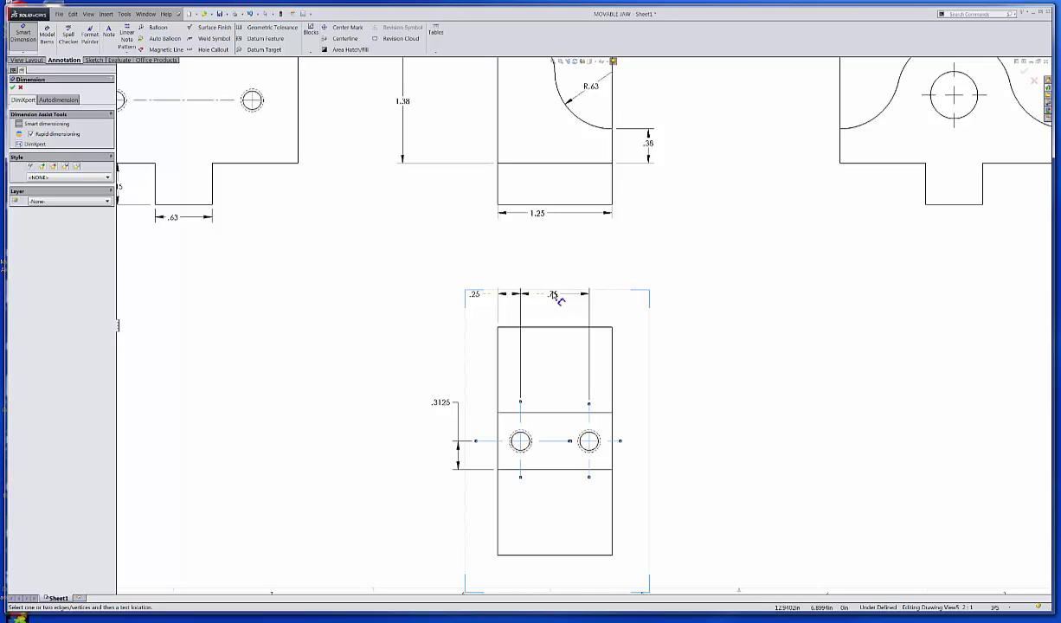
pyautogui.click(558, 297)
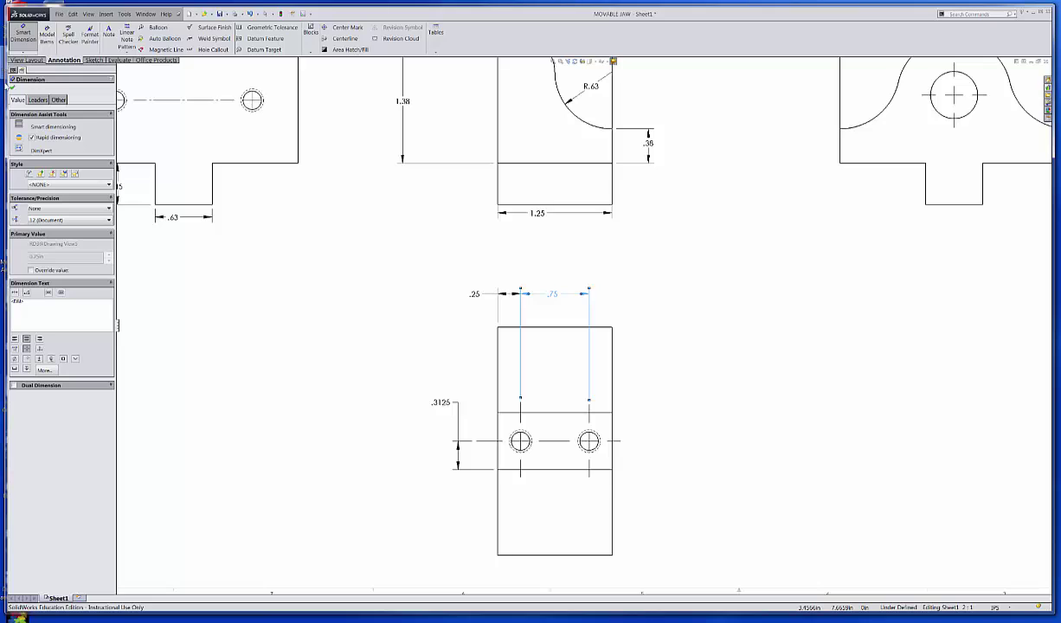
pyautogui.click(13, 89)
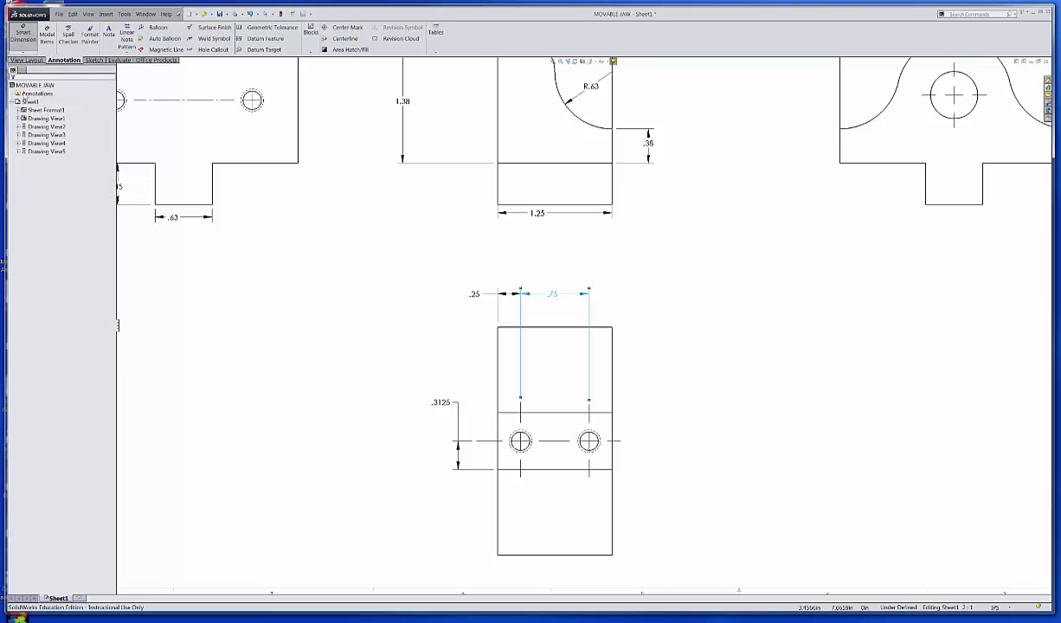
pyautogui.click(249, 392)
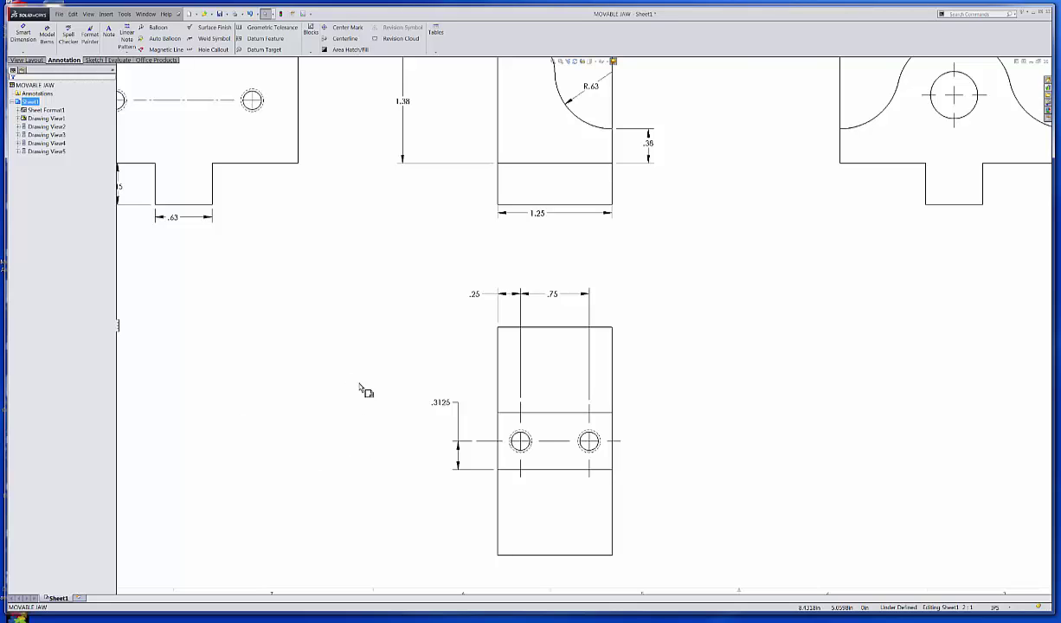
# Add a hole callout to the right hole at the part's lower right and set its tap drill diameter to three-decimal precision.
pyautogui.moveTo(359, 356); pyautogui.dragTo(346, 303, button='middle')
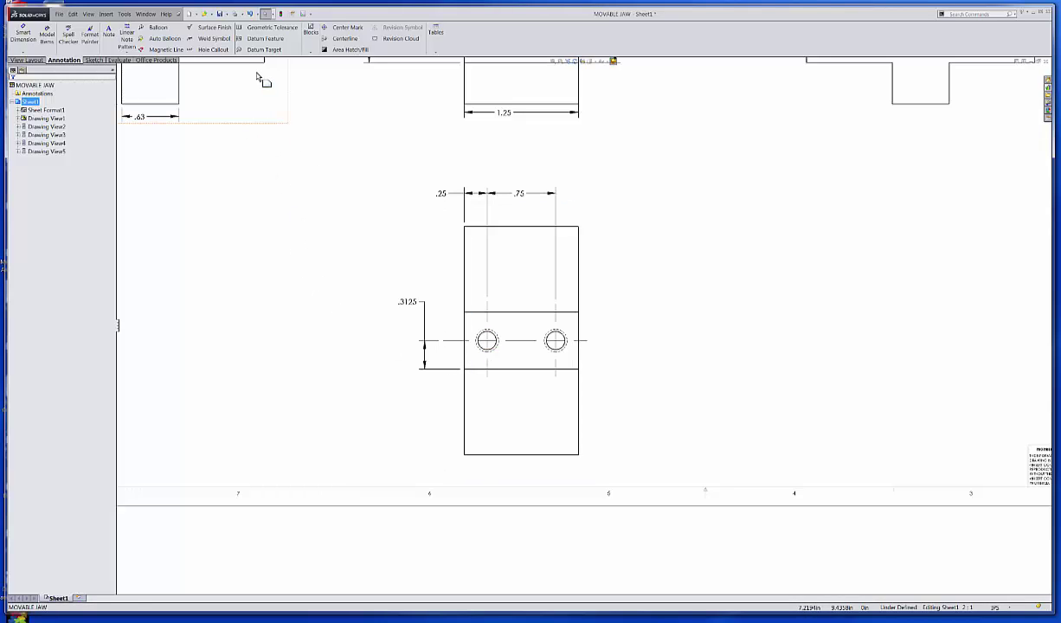
pyautogui.click(213, 50)
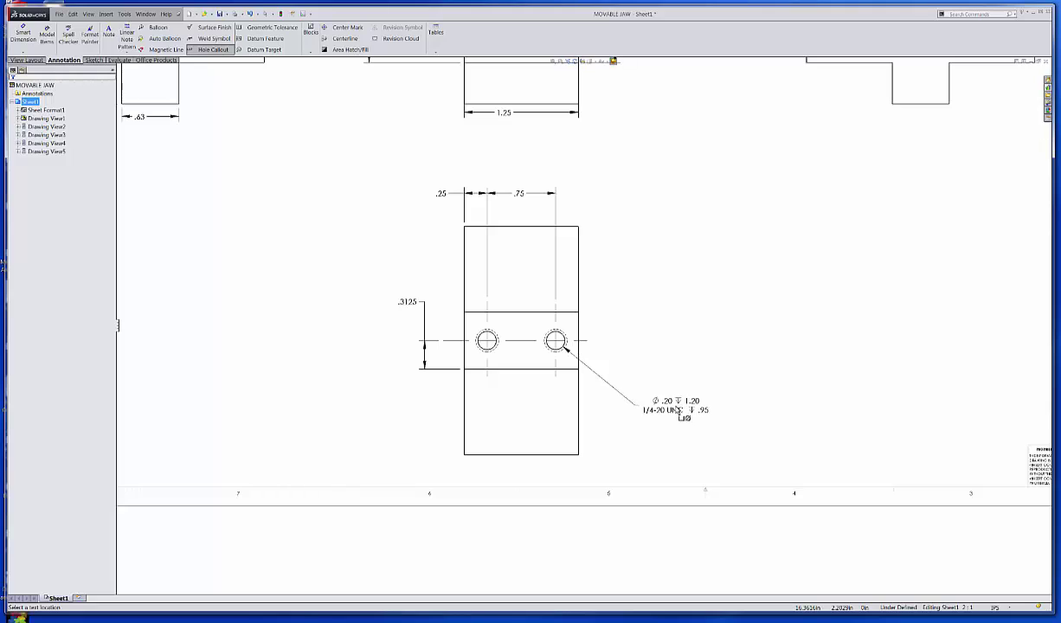
pyautogui.click(677, 413)
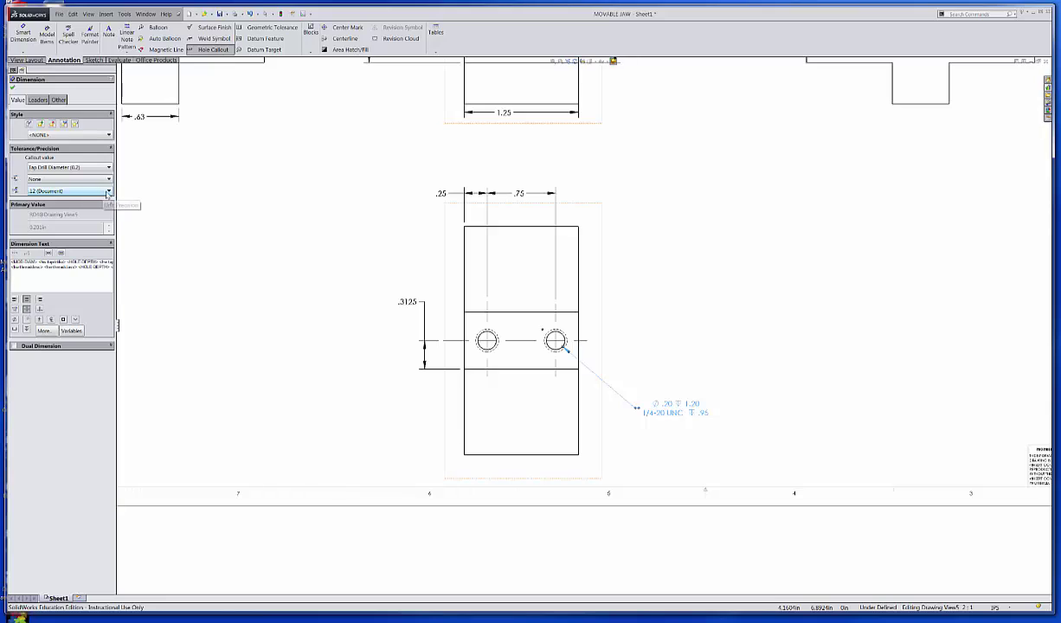
pyautogui.click(103, 189)
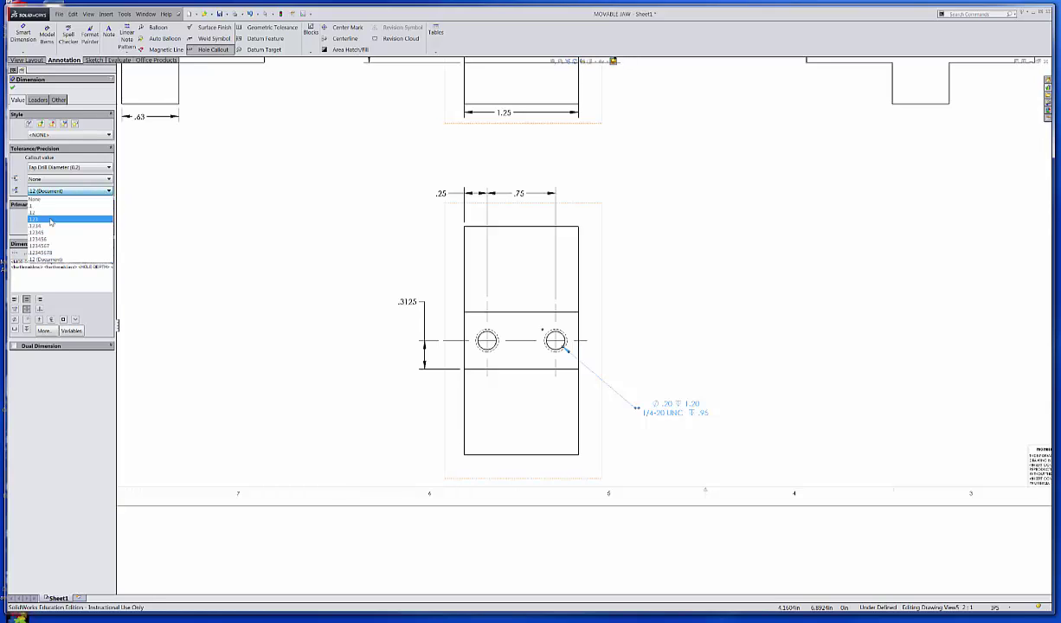
pyautogui.click(39, 219)
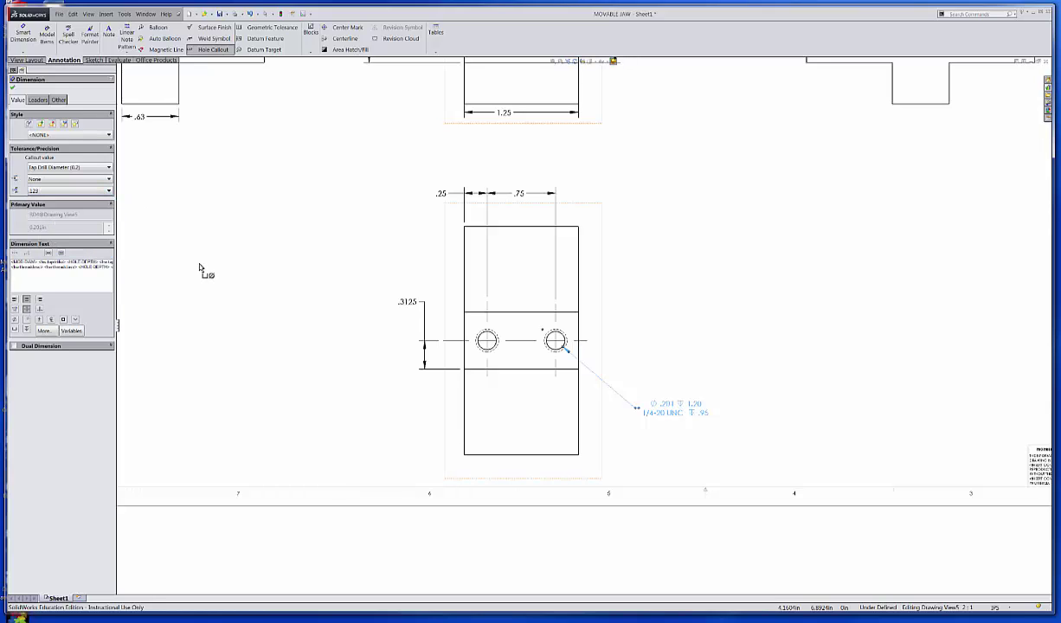
# Try three- and four-decimal precision on the right hole callout's tap drill depth and restore it to two decimals.
pyautogui.click(109, 168)
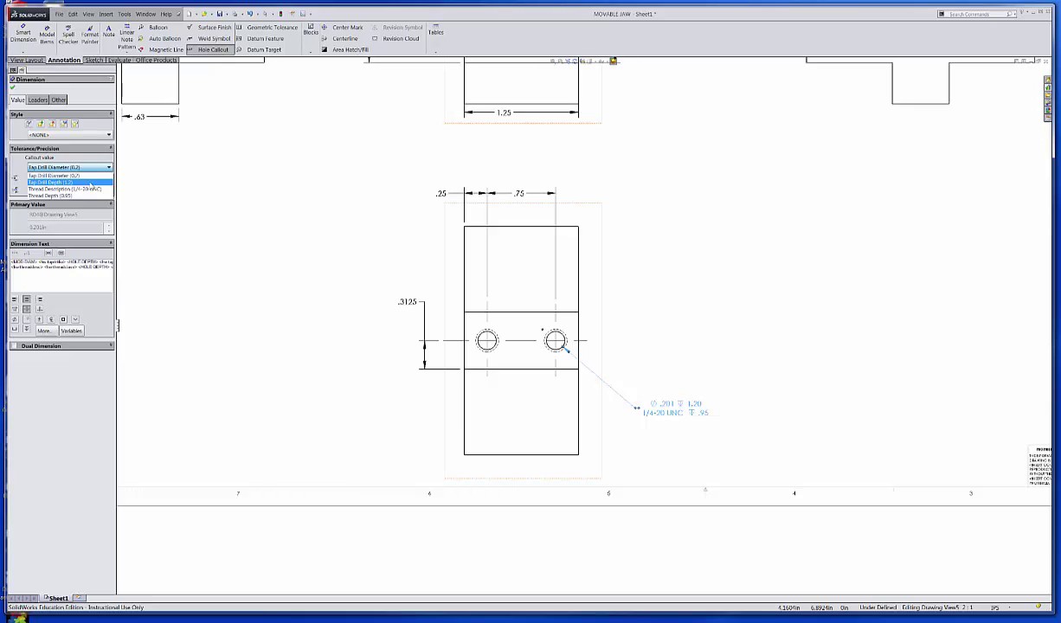
pyautogui.click(90, 182)
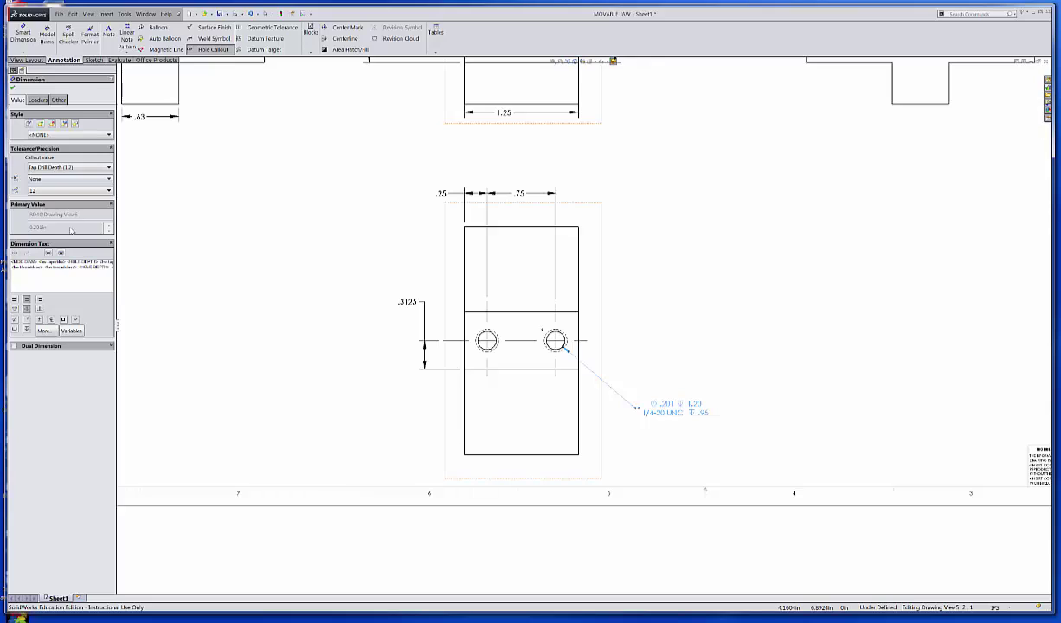
pyautogui.click(87, 168)
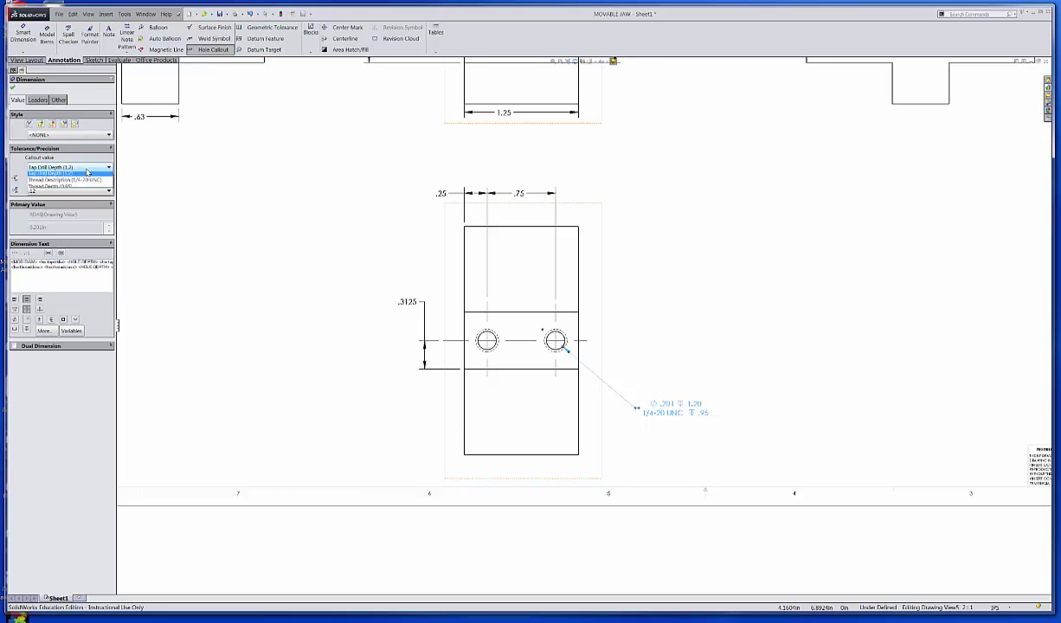
pyautogui.click(85, 185)
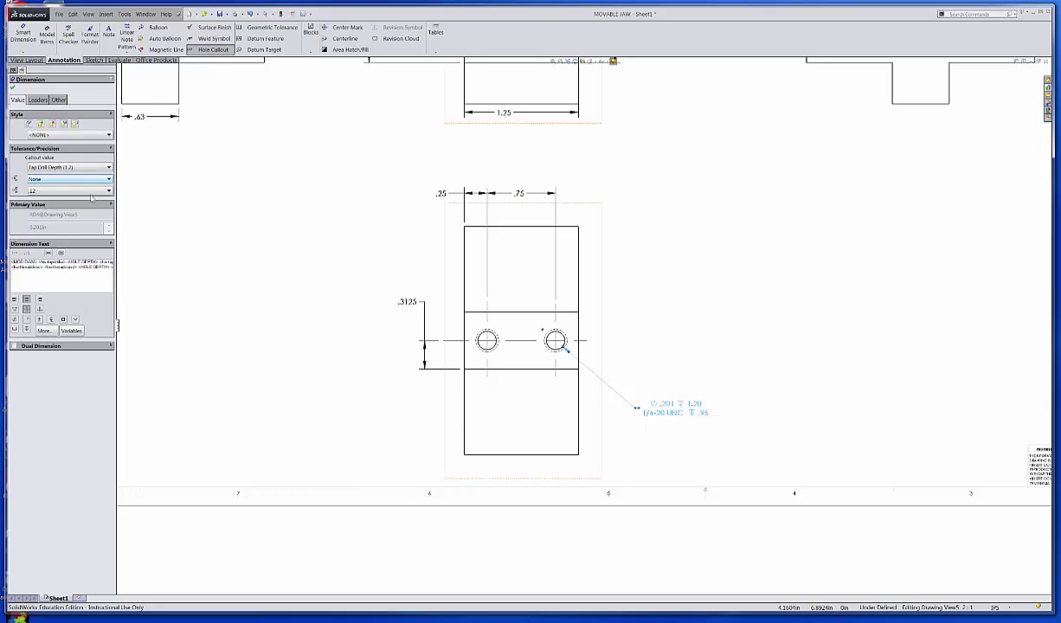
pyautogui.click(93, 192)
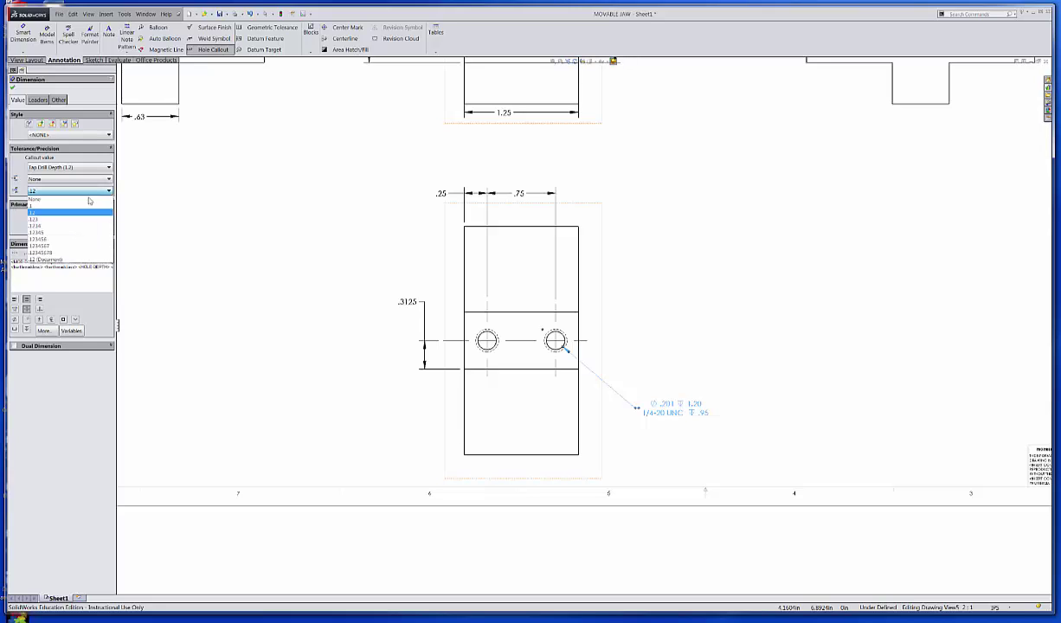
pyautogui.click(82, 220)
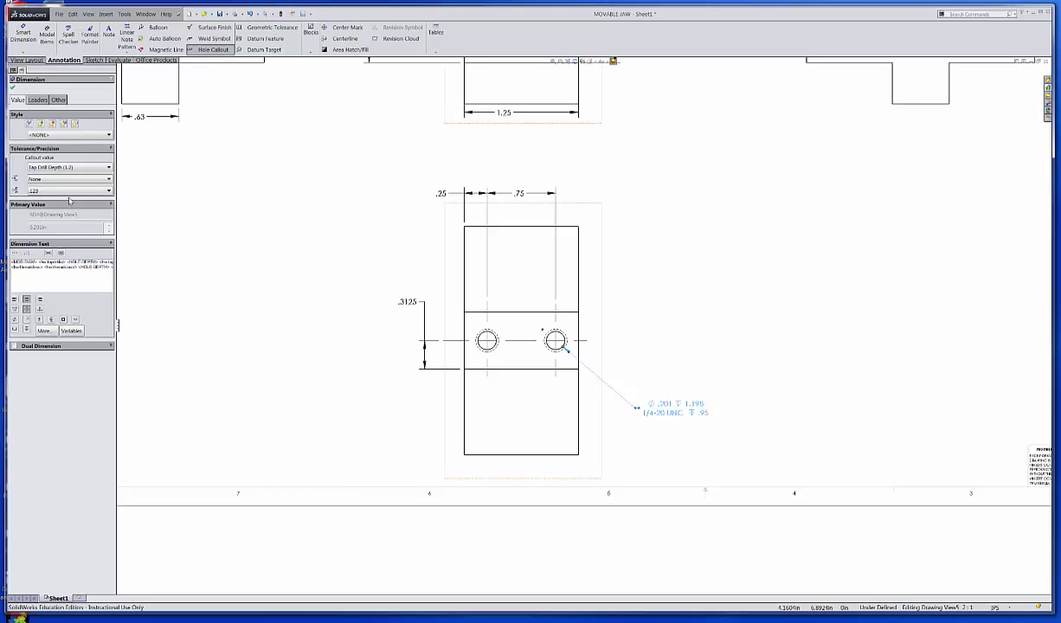
pyautogui.click(71, 190)
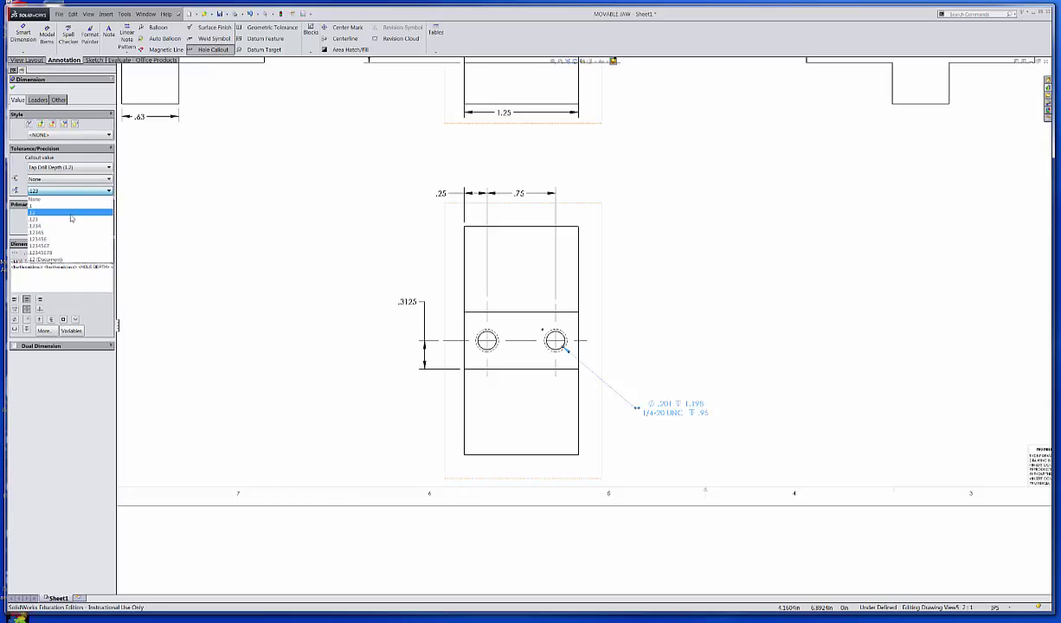
pyautogui.click(72, 226)
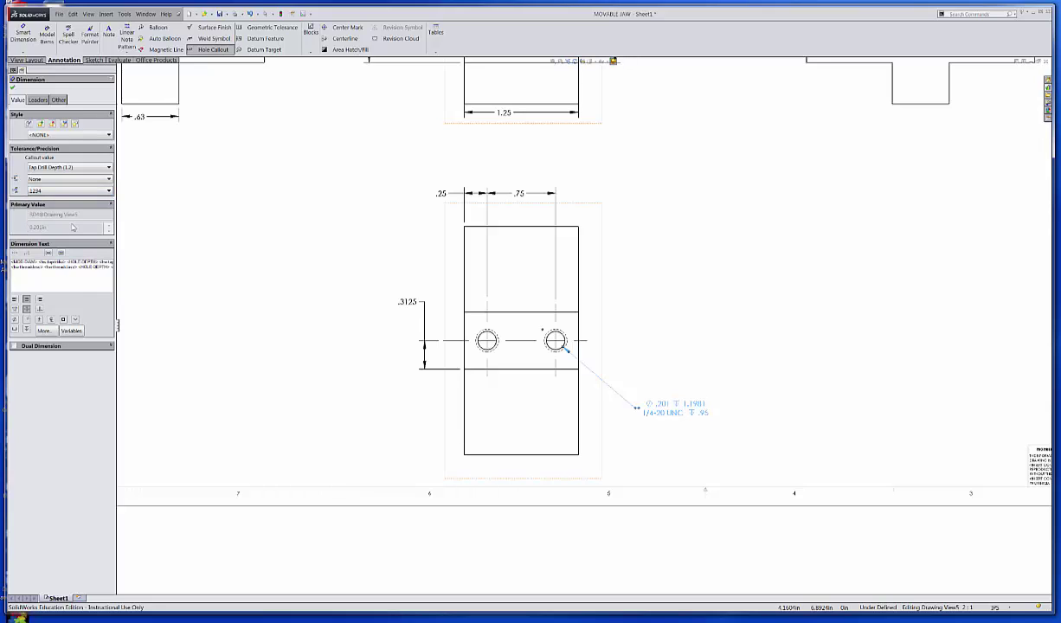
pyautogui.click(88, 192)
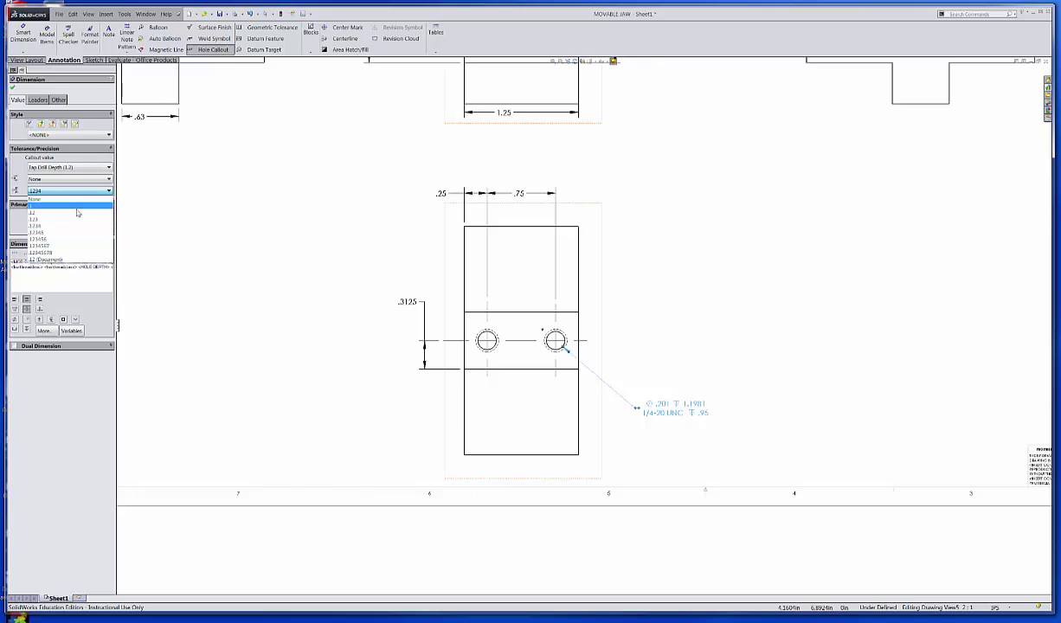
pyautogui.click(83, 217)
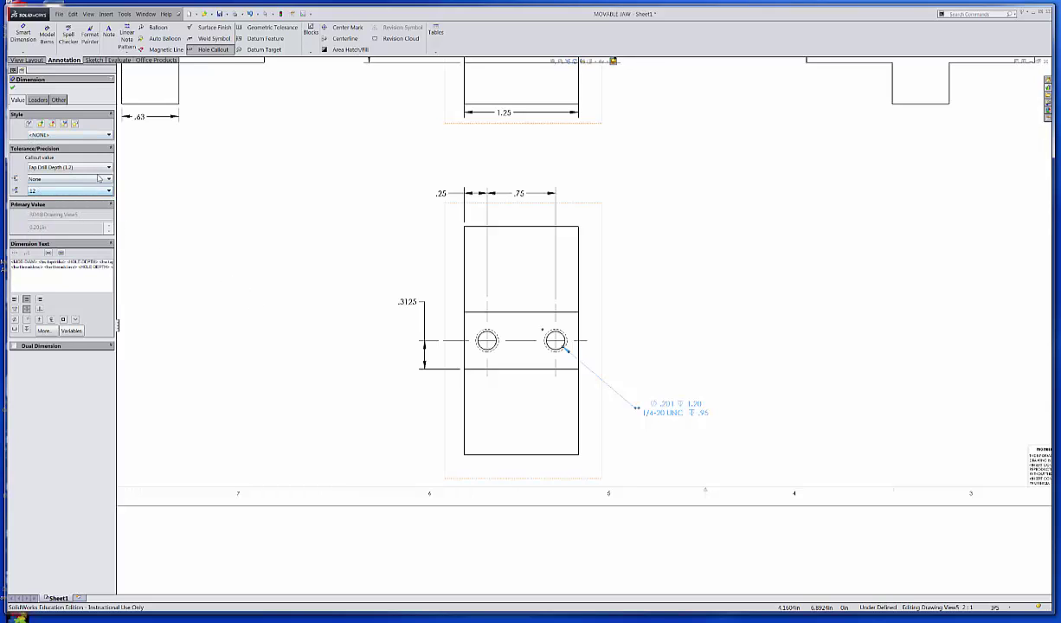
# Try four-decimal precision on the right hole callout's thread depth and restore it to two decimals.
pyautogui.click(109, 168)
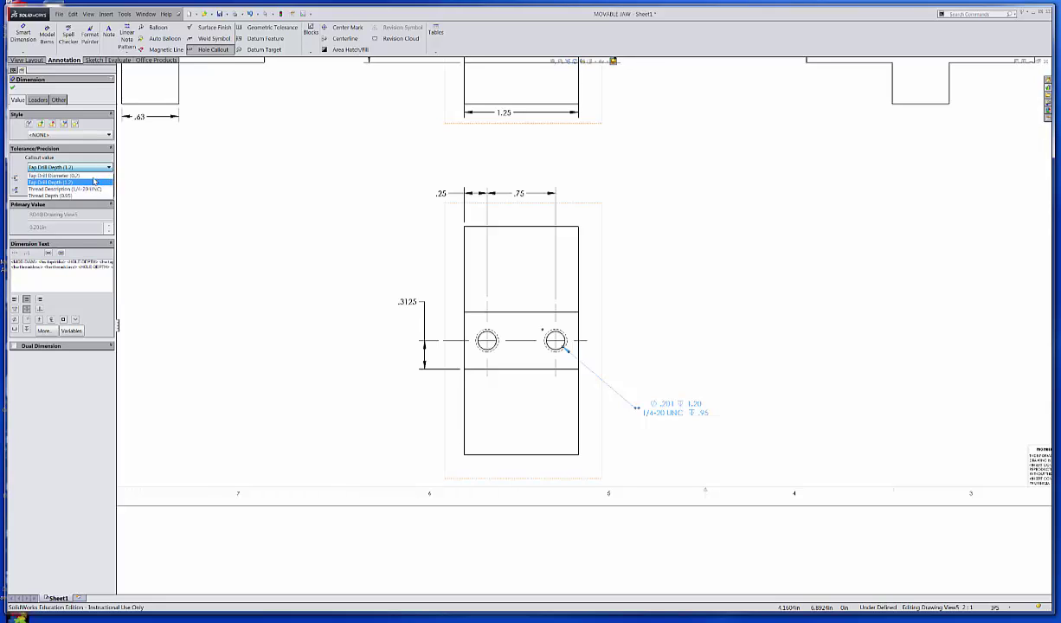
pyautogui.click(92, 189)
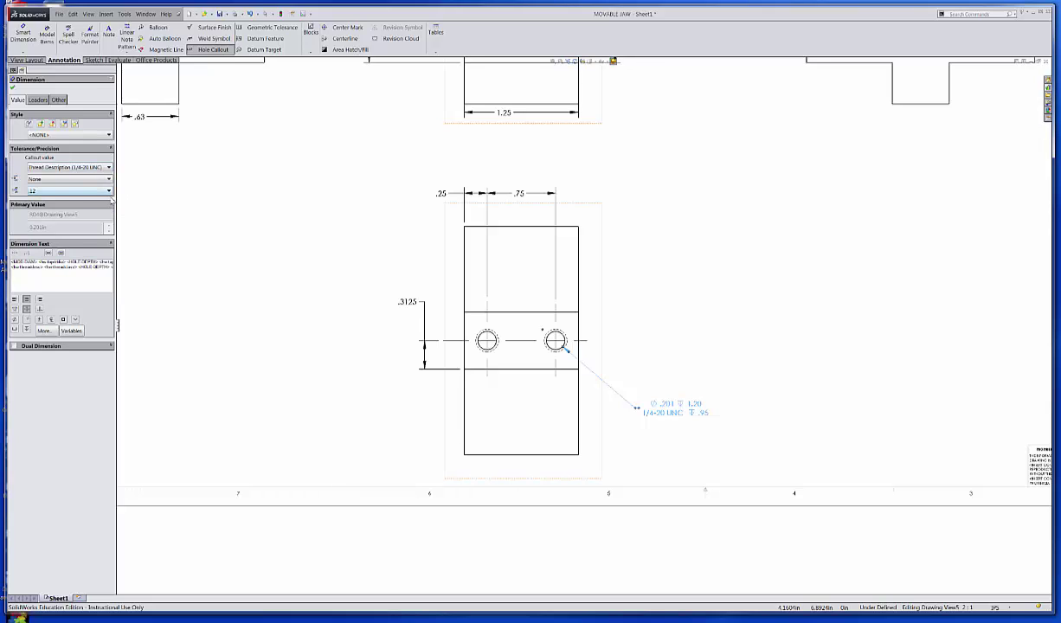
pyautogui.click(99, 170)
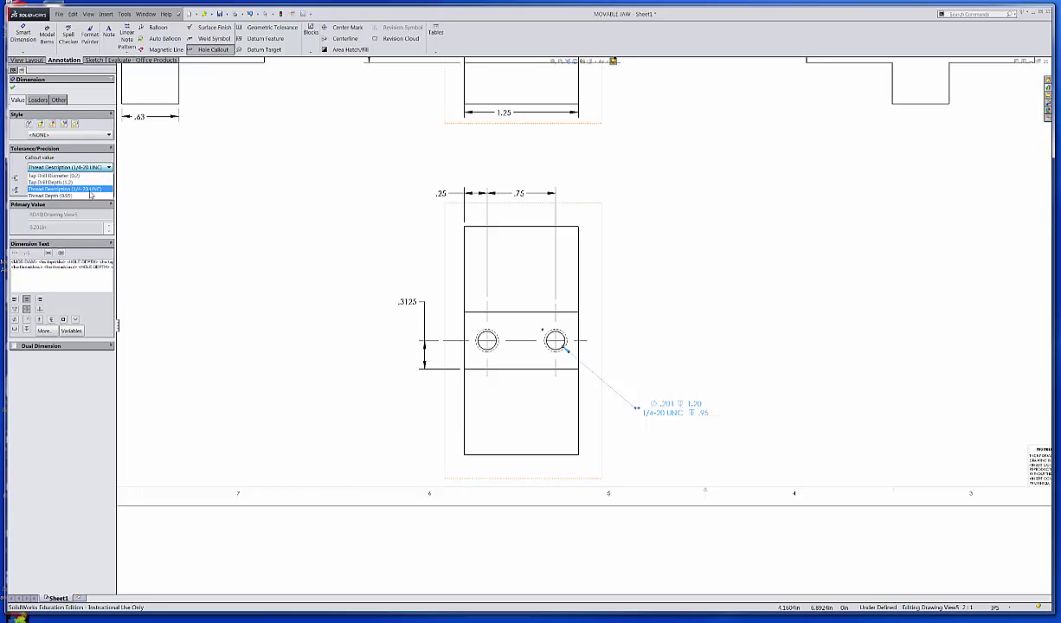
pyautogui.click(90, 196)
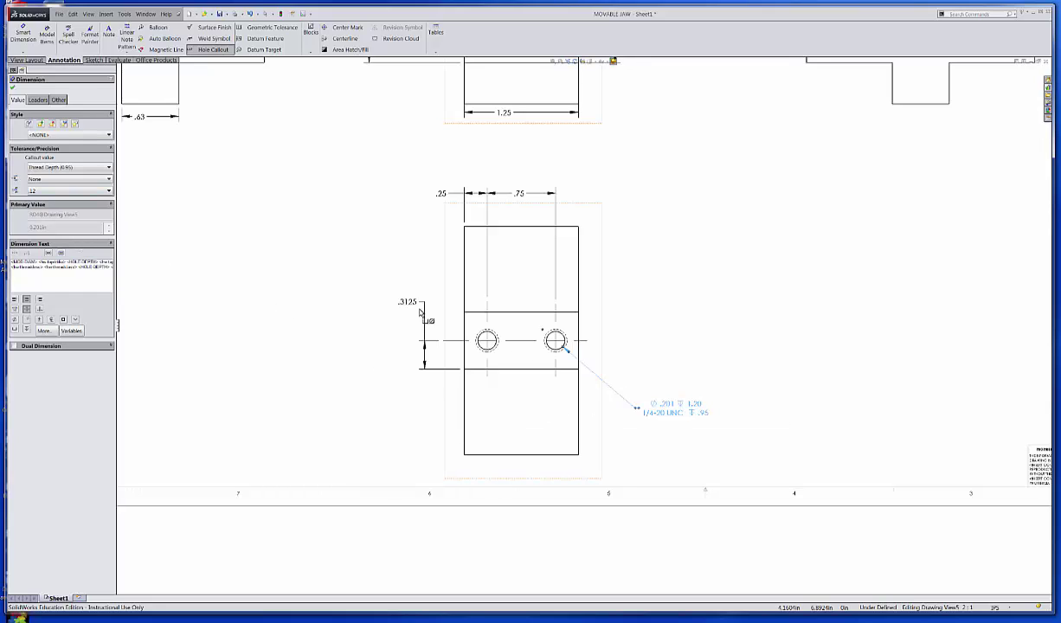
pyautogui.click(110, 191)
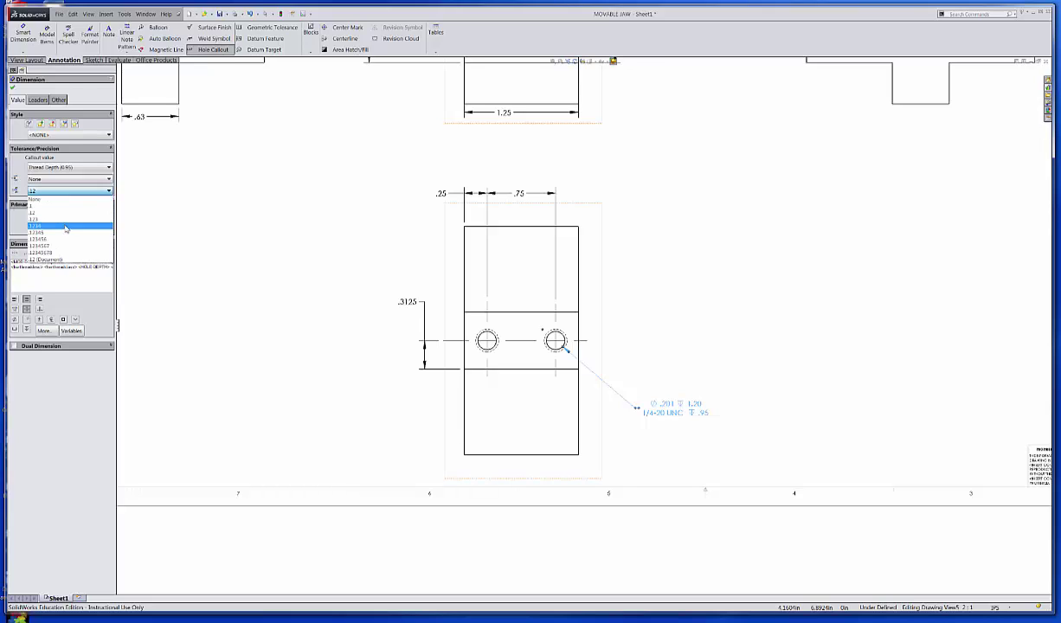
pyautogui.click(66, 227)
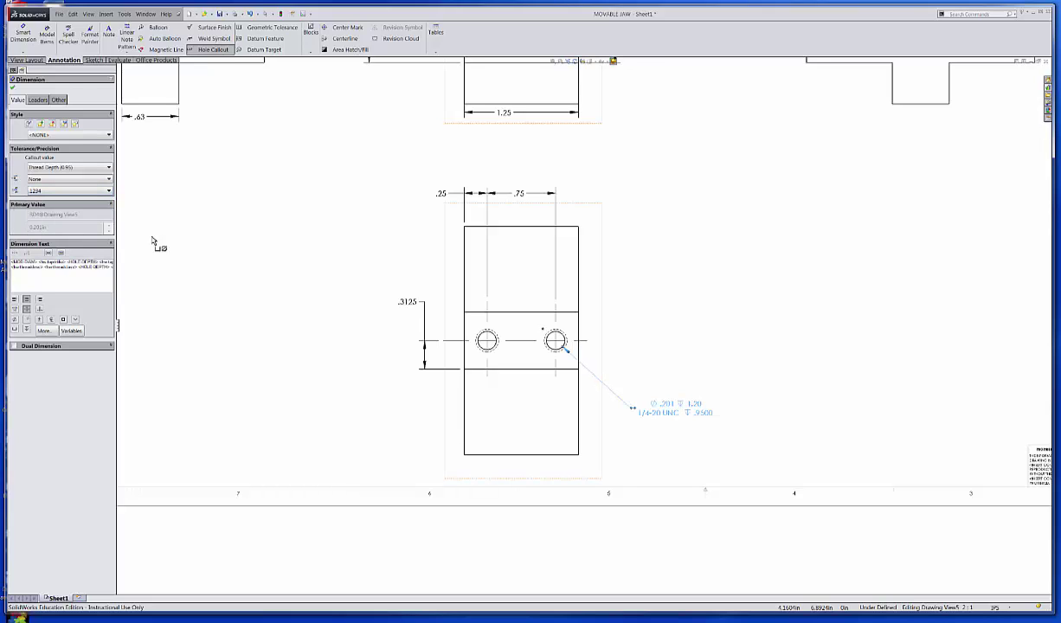
pyautogui.click(72, 190)
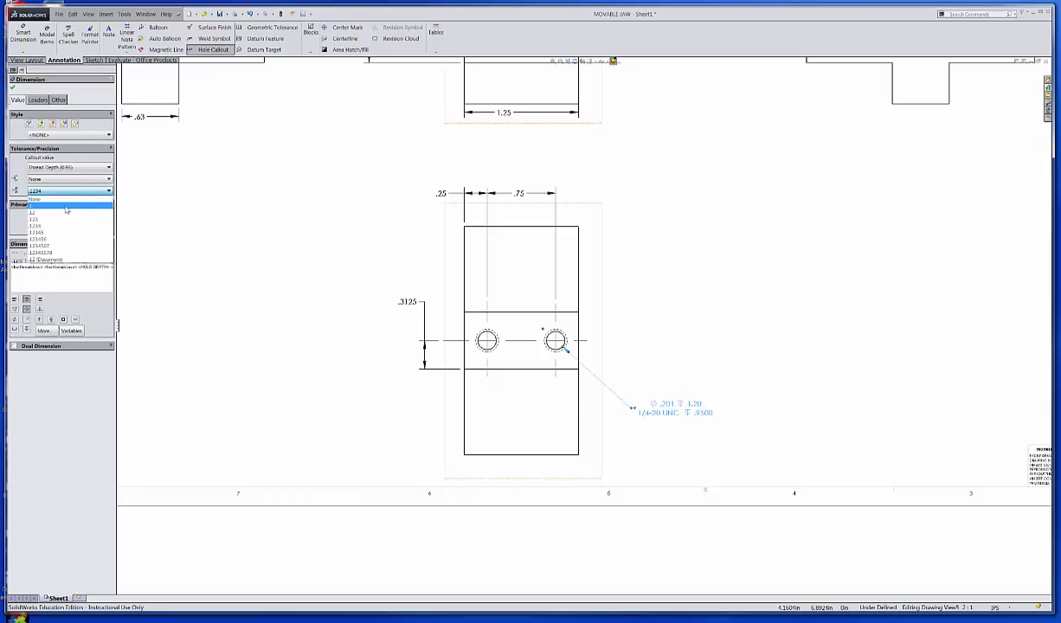
pyautogui.click(70, 212)
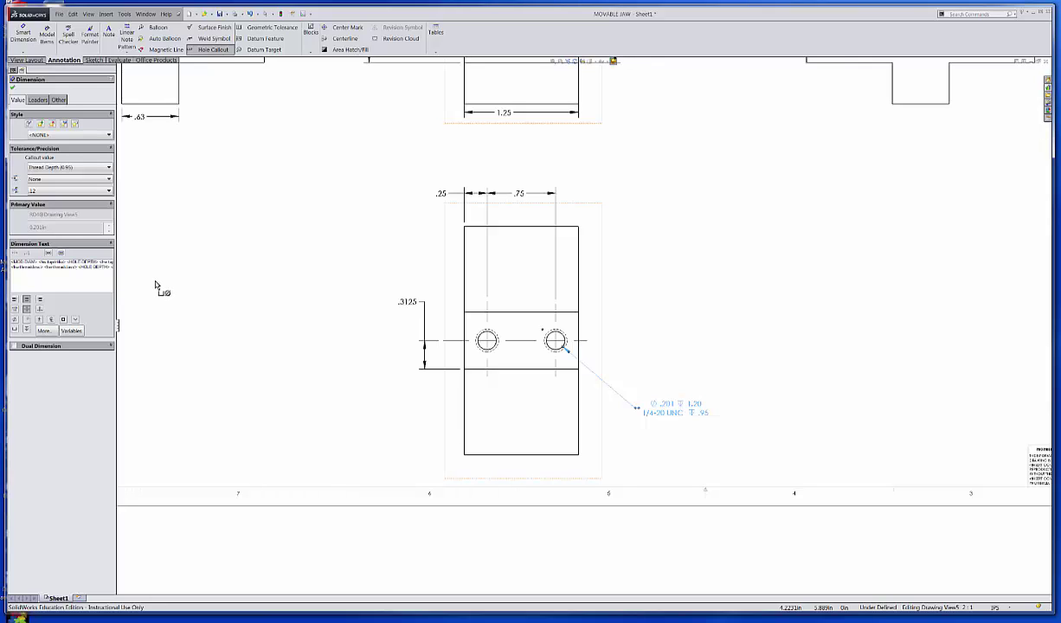
# Prefix the right hole callout with 2X, accepting the text override and suppressing the link warning for this session.
pyautogui.write('2')
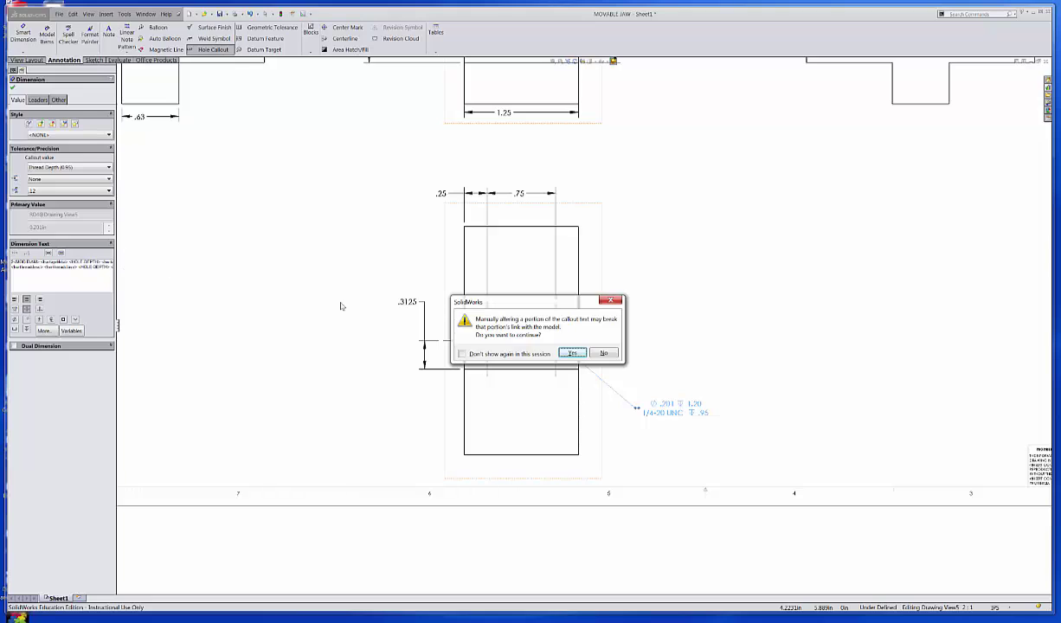
pyautogui.click(463, 354)
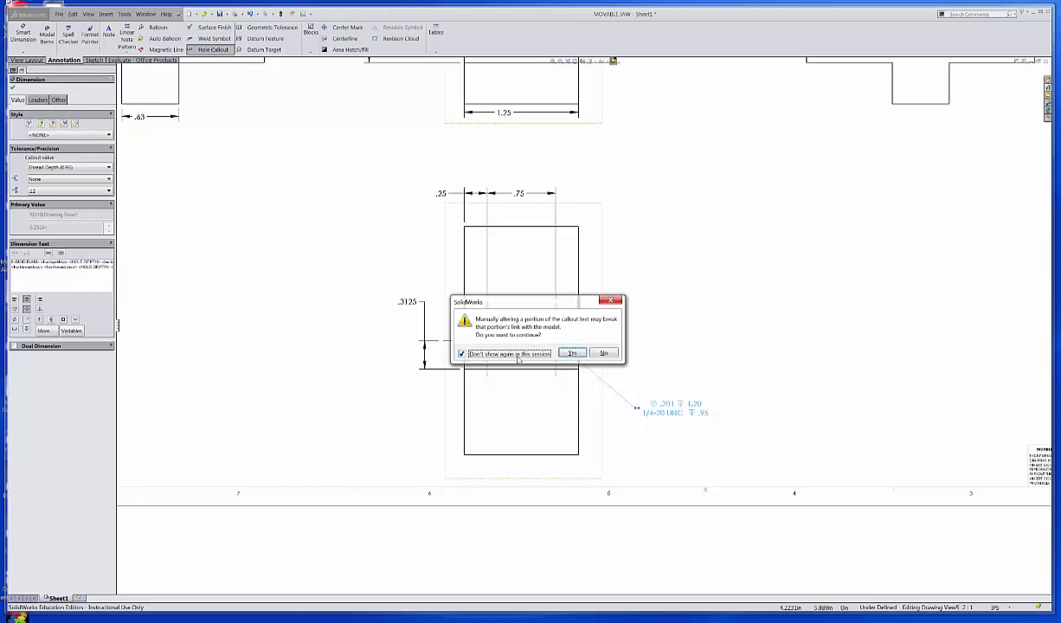
pyautogui.click(572, 354)
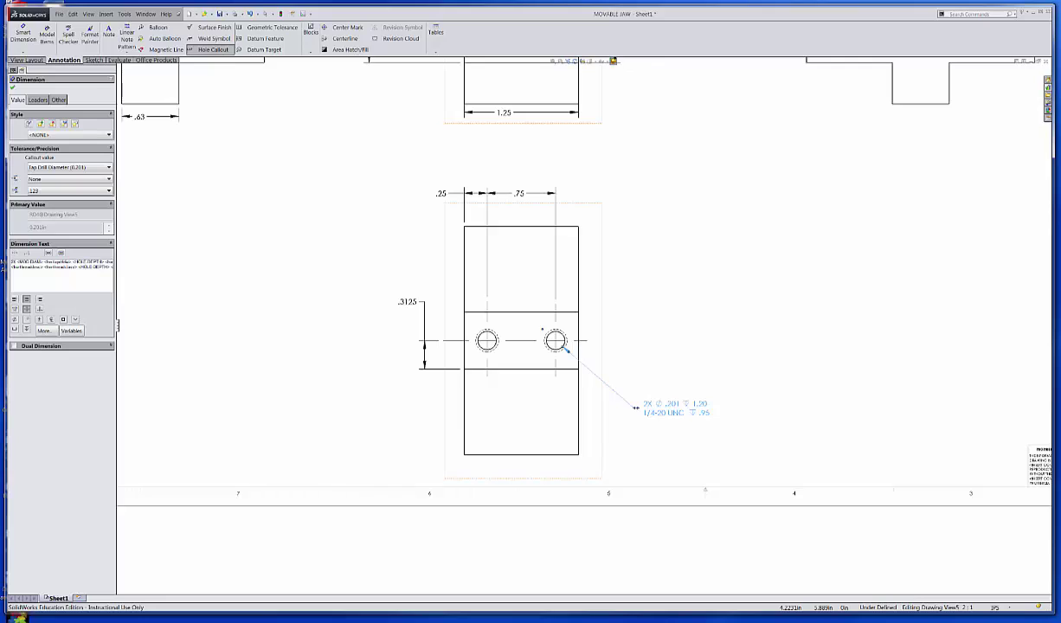
pyautogui.click(13, 89)
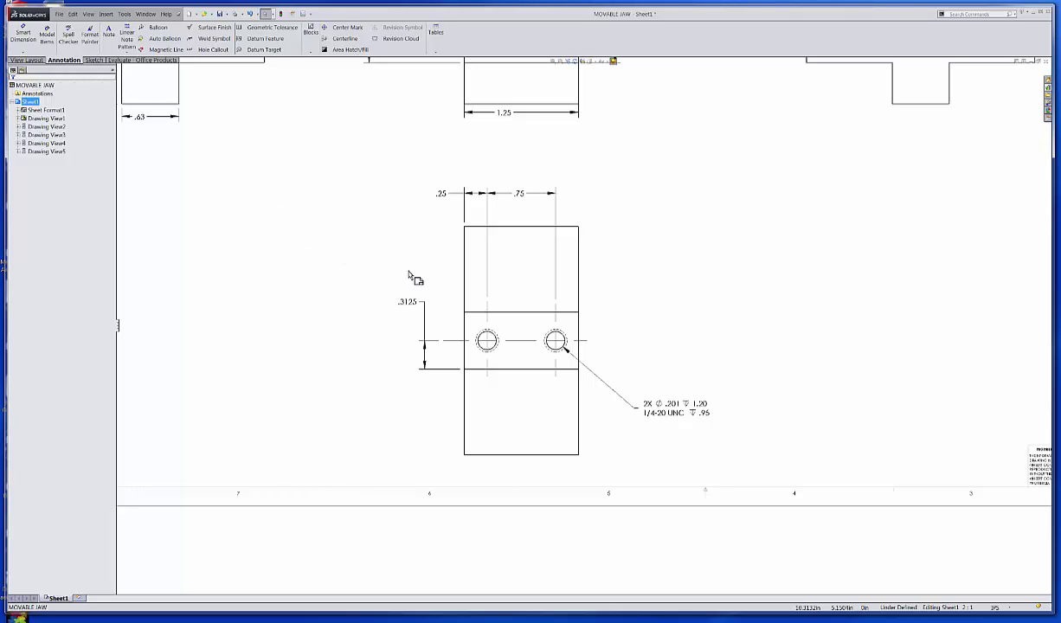
# Remove the 2X prefix from the right hole's callout text in the bottom view.
pyautogui.scroll(3, 433, 294)
pyautogui.scroll(-2, 446, 286)
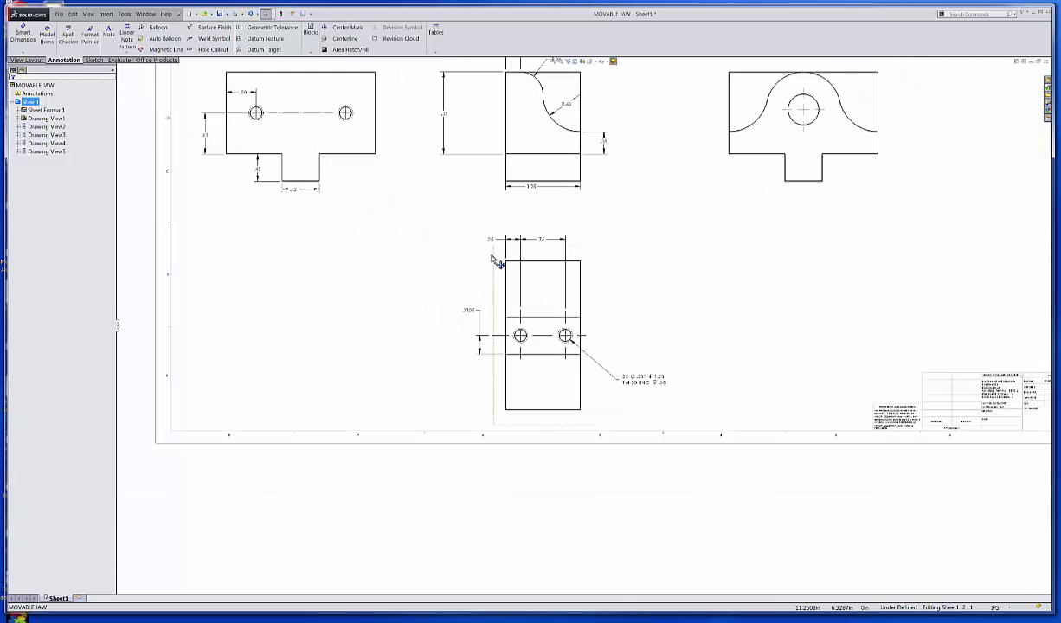
pyautogui.moveTo(492, 267)
pyautogui.mouseDown(button='middle')
pyautogui.moveTo(452, 360)
pyautogui.moveTo(464, 293)
pyautogui.moveTo(474, 303)
pyautogui.mouseUp(button='middle')
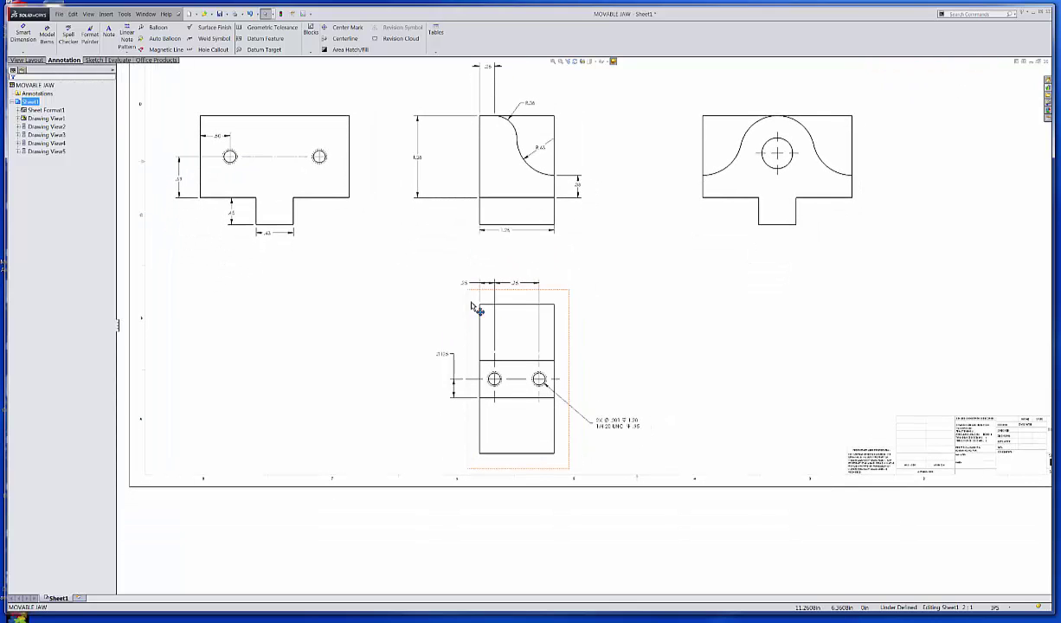
pyautogui.click(620, 426)
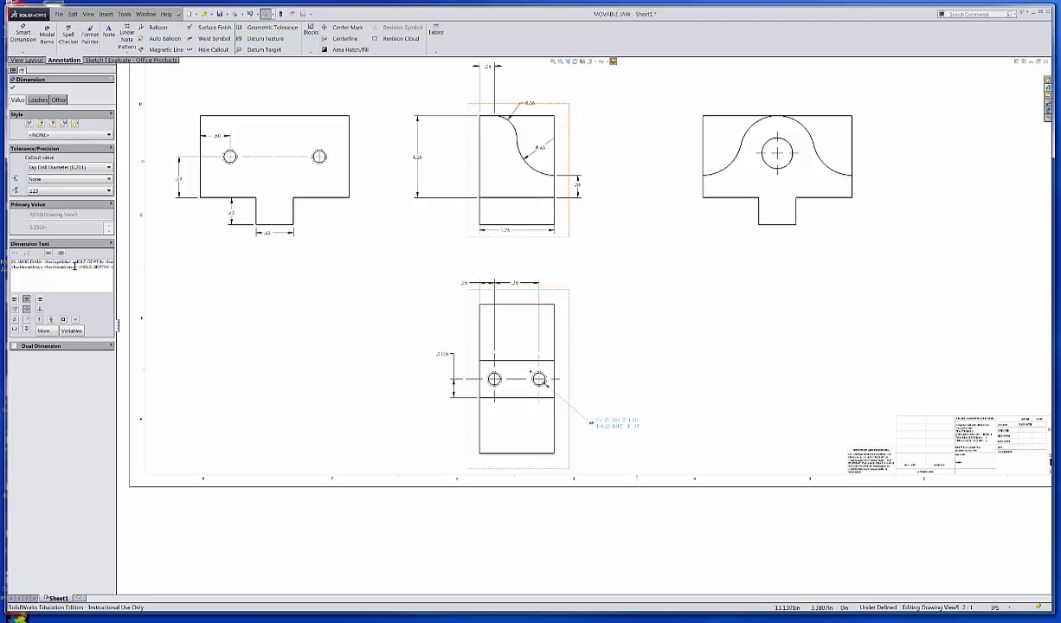
pyautogui.press('BackSpace')
pyautogui.press('BackSpace')
pyautogui.press('BackSpace')
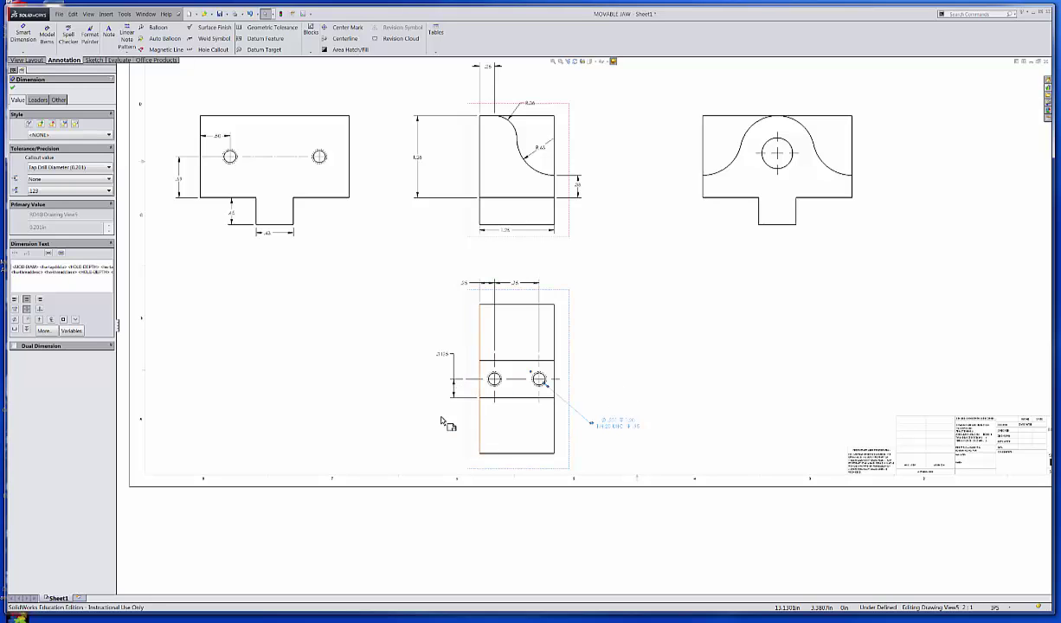
pyautogui.press('Escape')
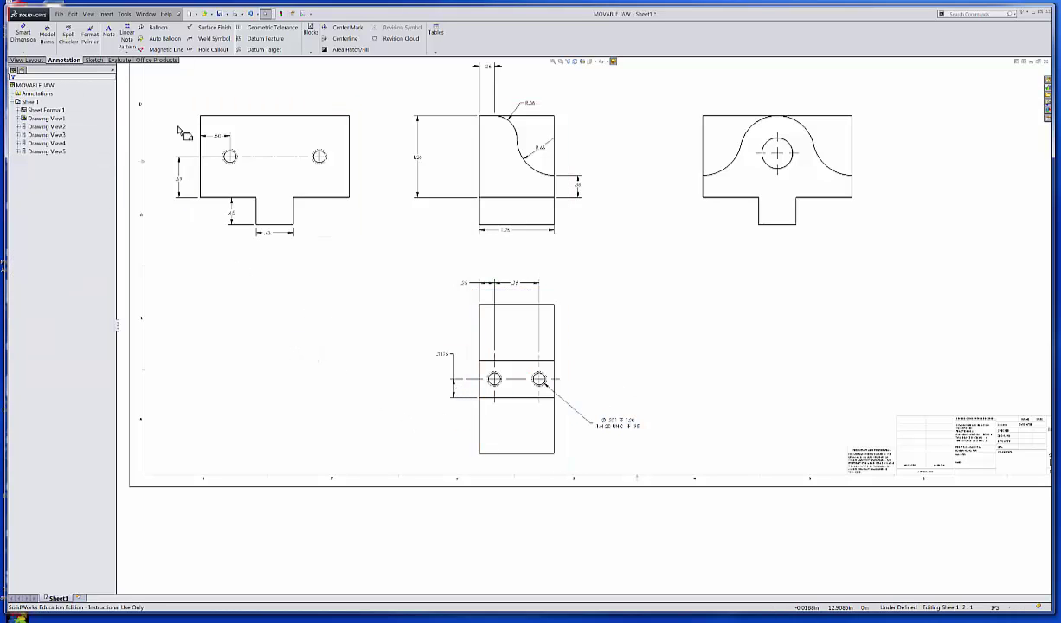
# Add a hole callout to the bottom view's left hole, level with the right callout, with three-decimal tap drill diameter precision.
pyautogui.click(207, 52)
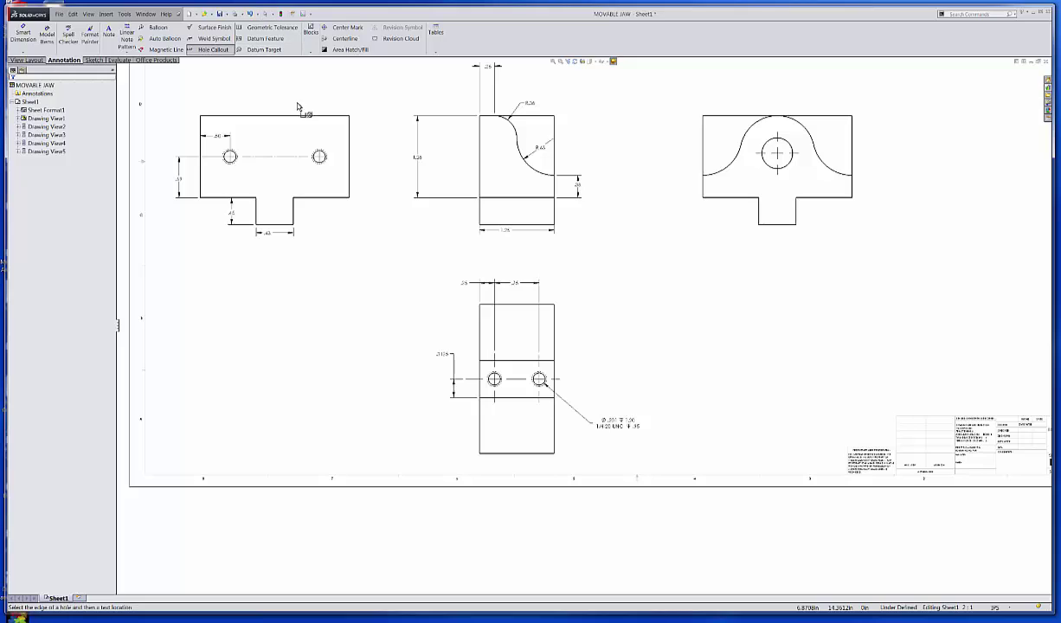
pyautogui.click(488, 385)
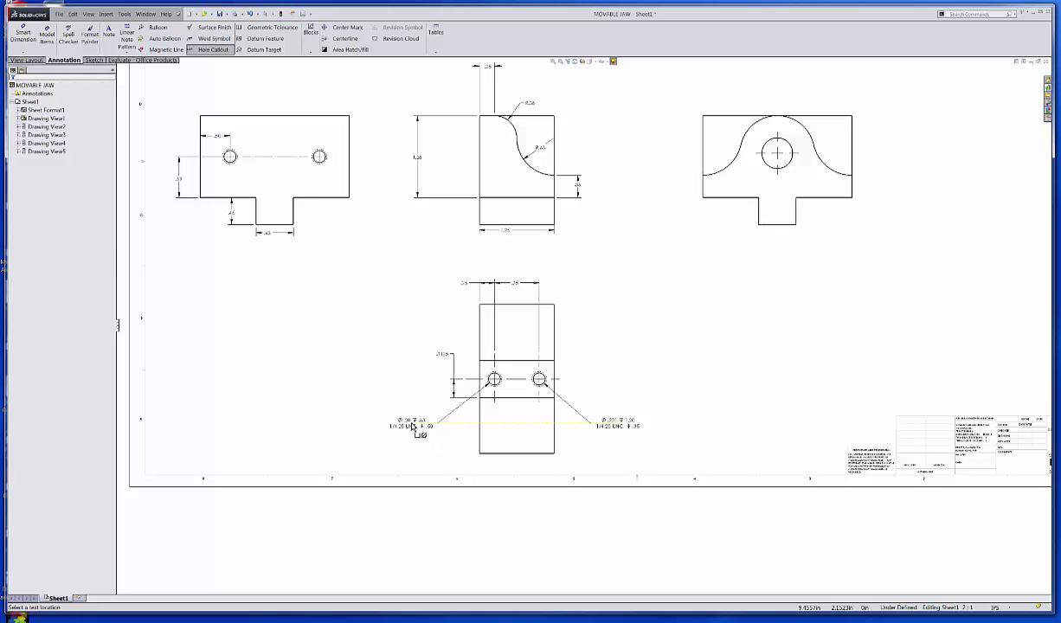
pyautogui.click(414, 426)
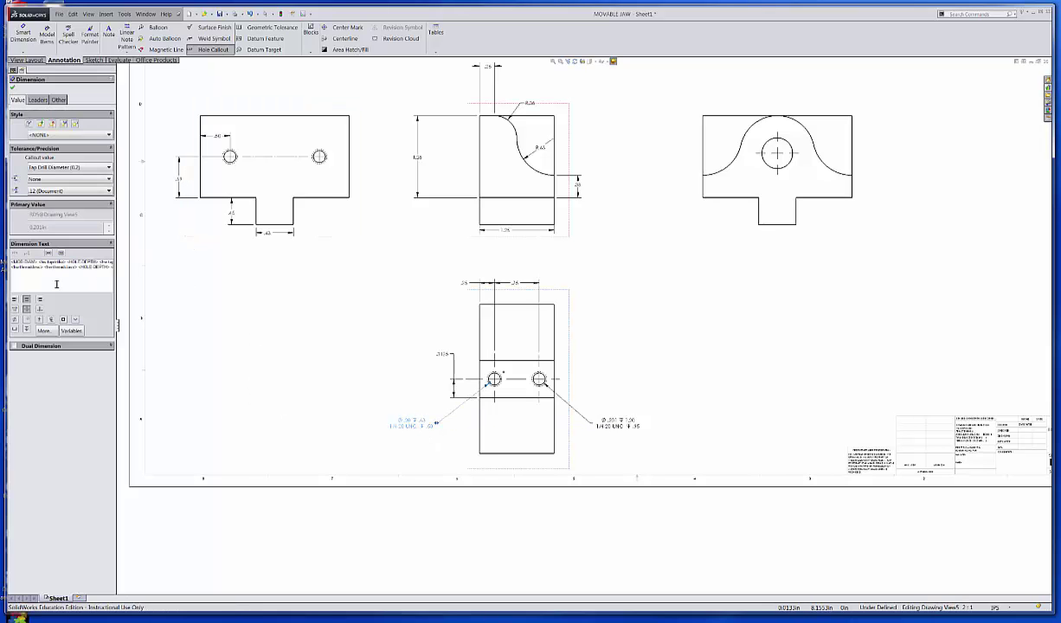
pyautogui.click(92, 167)
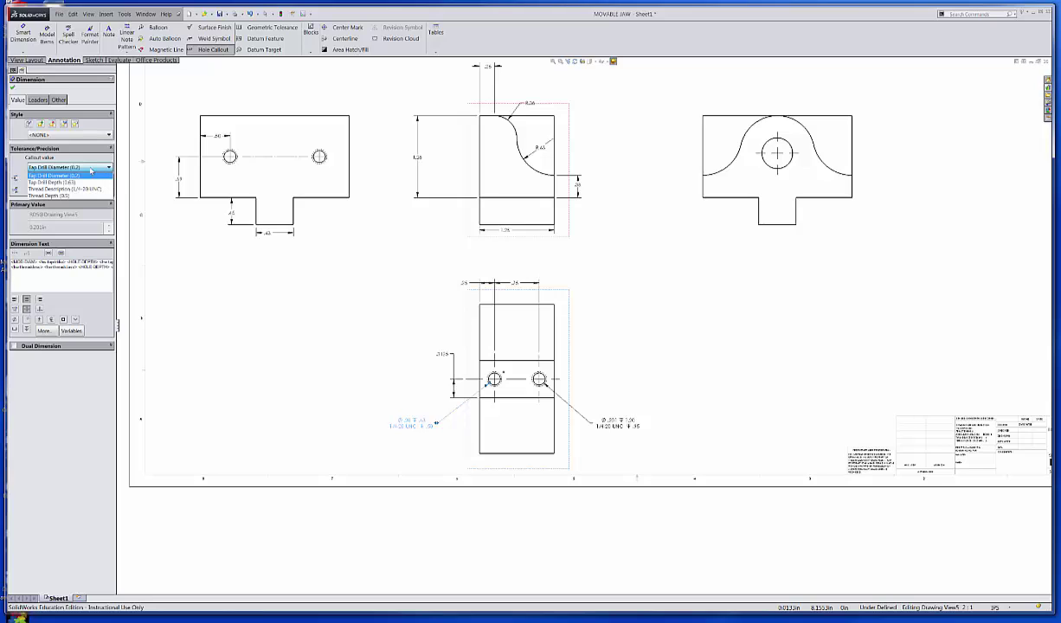
pyautogui.click(77, 176)
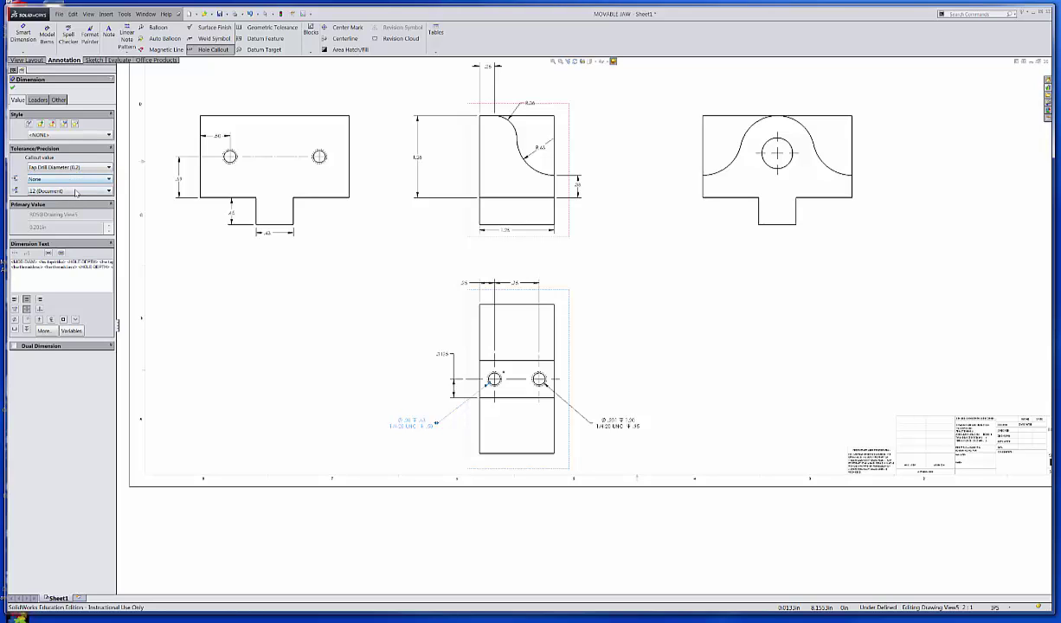
pyautogui.click(75, 191)
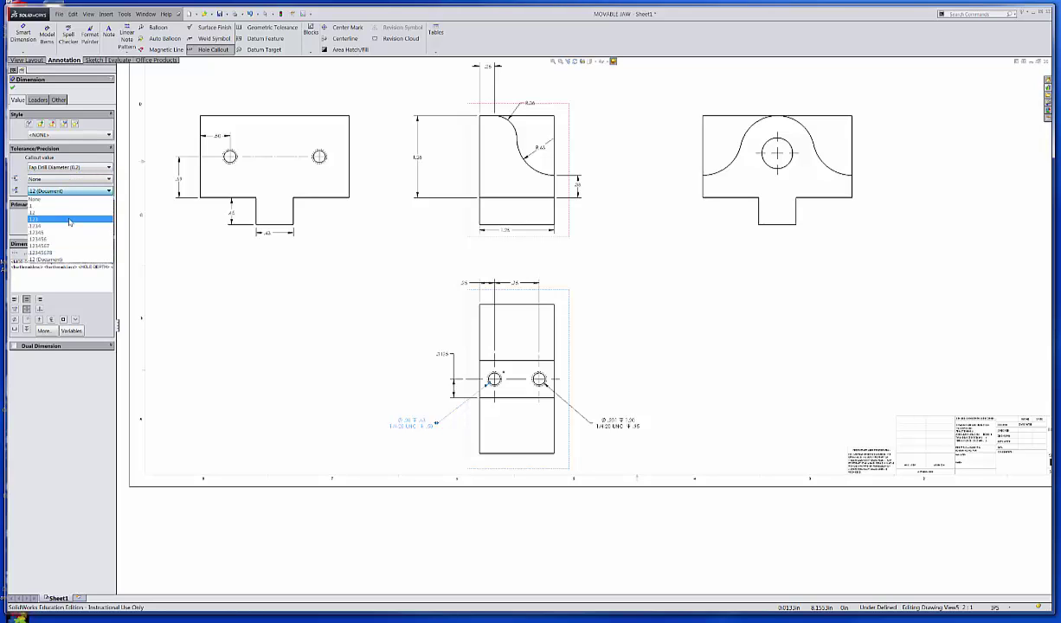
pyautogui.click(70, 220)
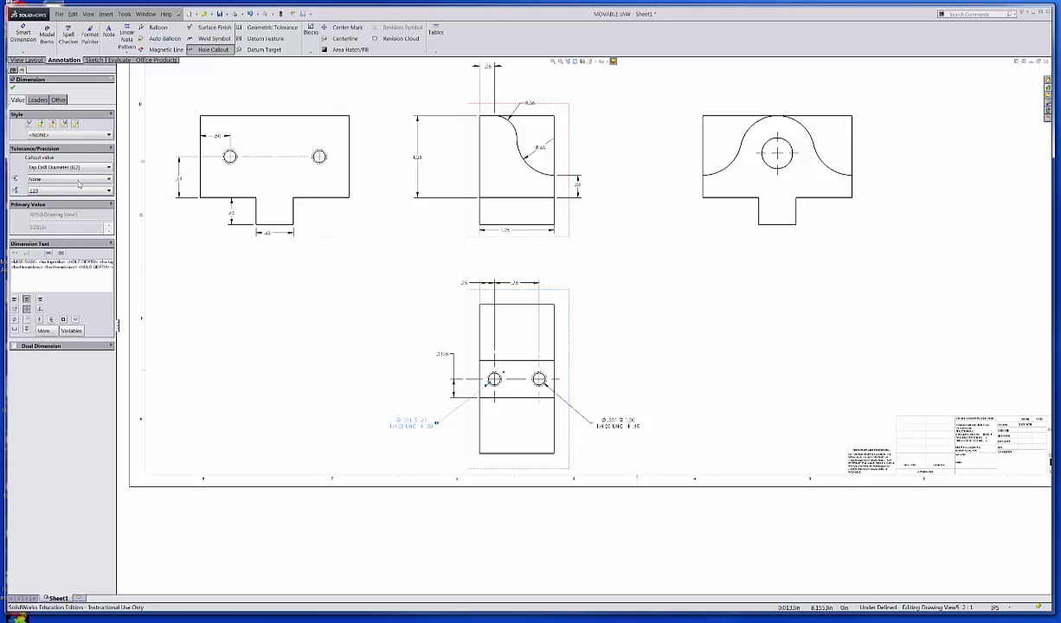
# Set the tap drill depth in the bottom view's left hole callout to three-decimal precision.
pyautogui.click(96, 167)
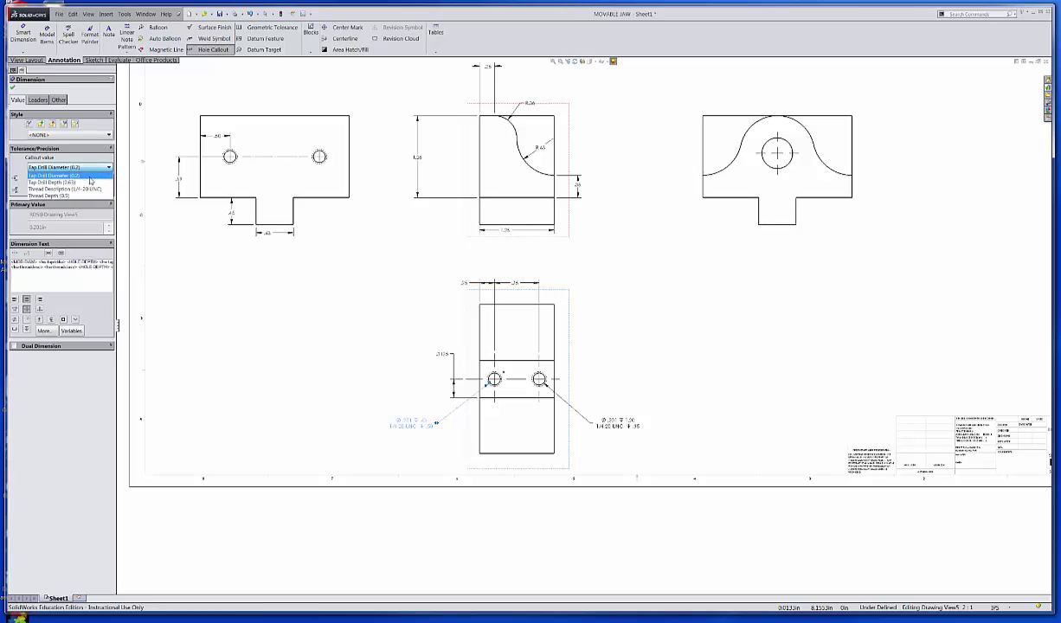
pyautogui.click(88, 183)
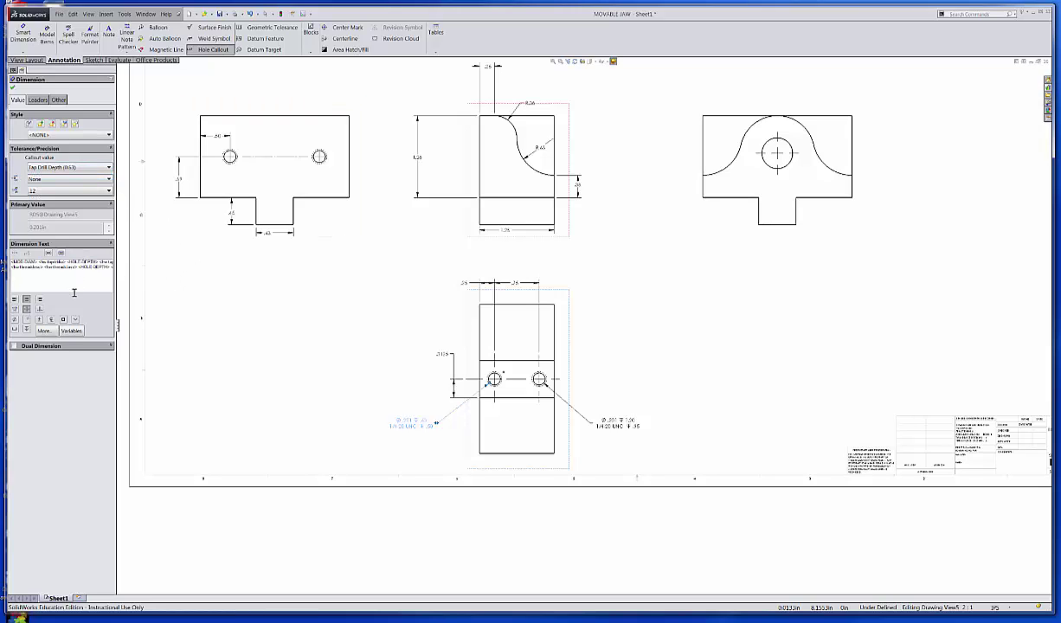
pyautogui.click(78, 190)
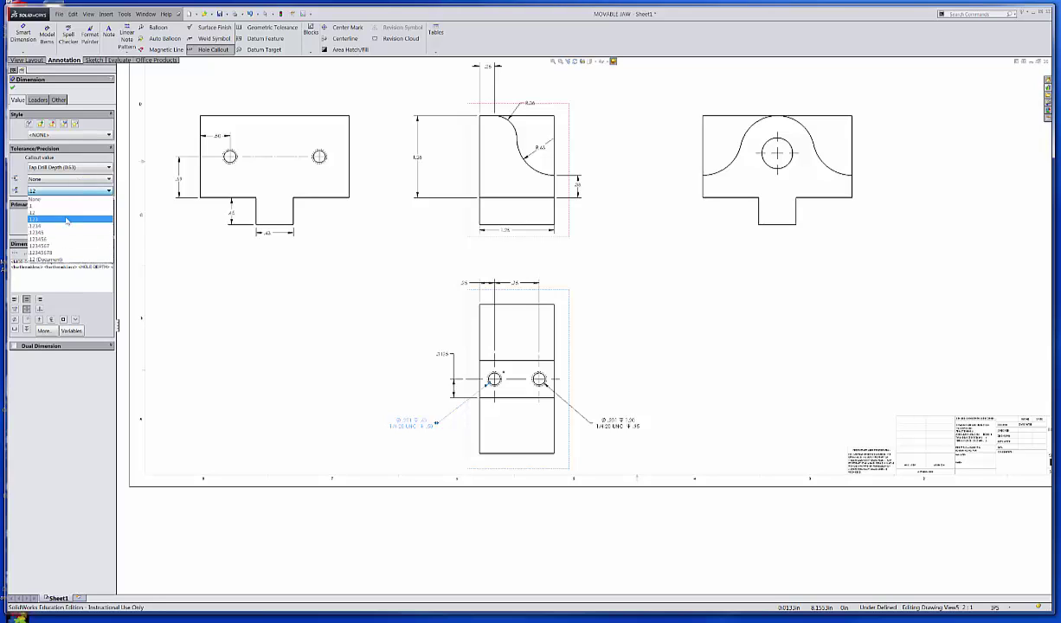
pyautogui.click(68, 221)
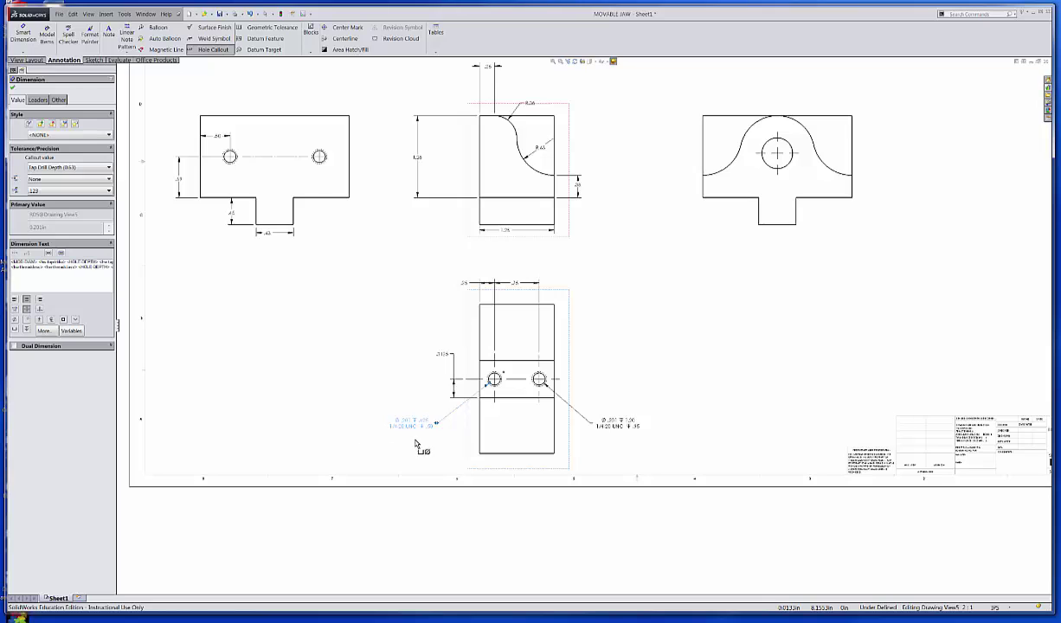
# Try four-decimal precision on the left hole callout's thread depth, restore it to two decimals, and close the callout properties.
pyautogui.scroll(-1, 435, 444)
pyautogui.scroll(-1, 435, 444)
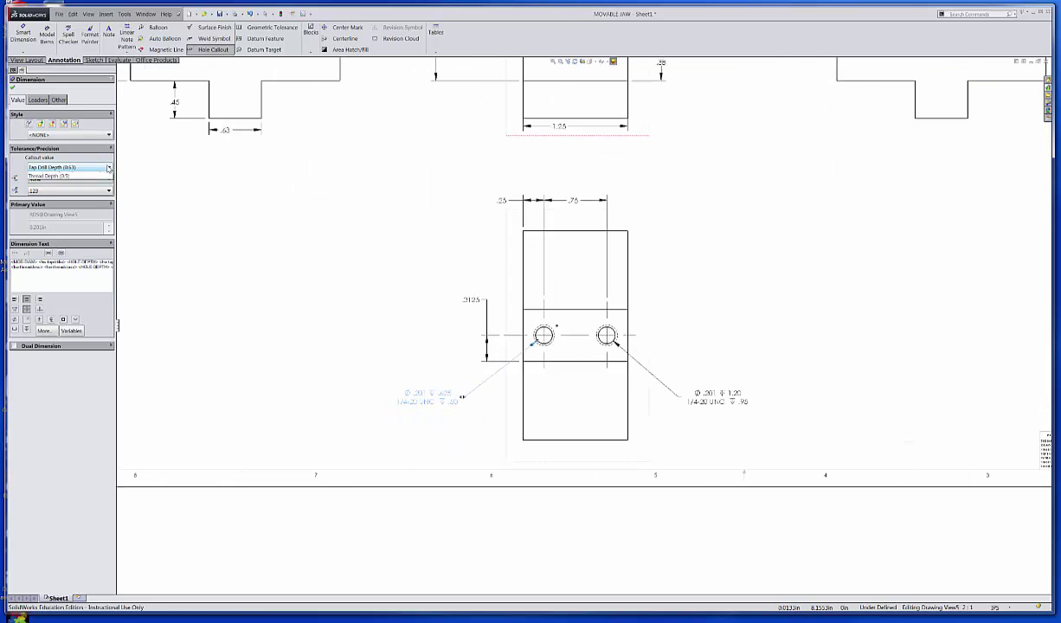
pyautogui.click(107, 167)
pyautogui.click(87, 196)
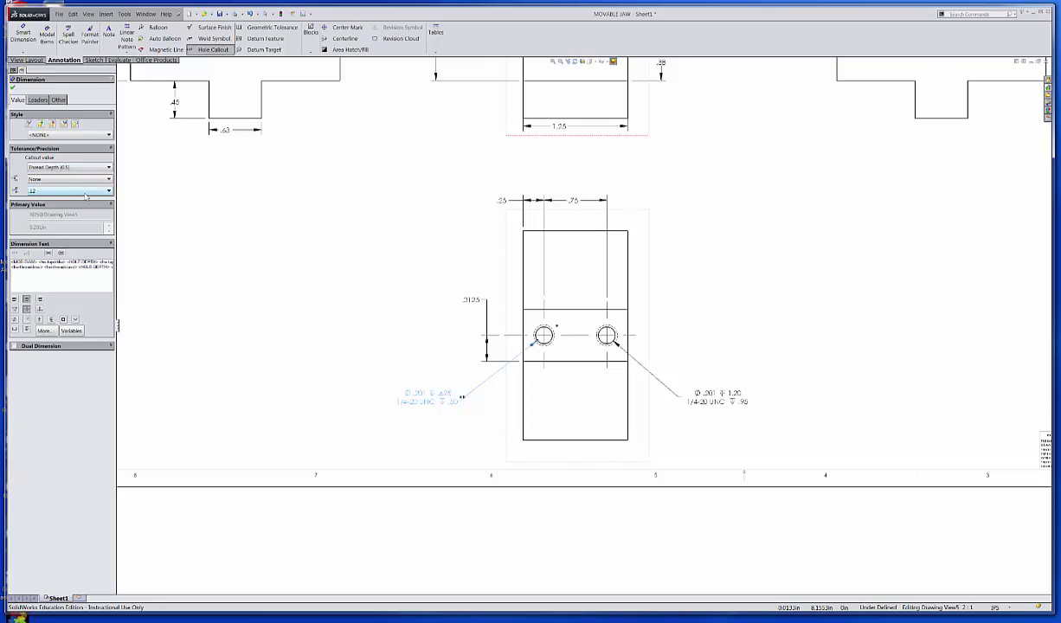
pyautogui.click(78, 190)
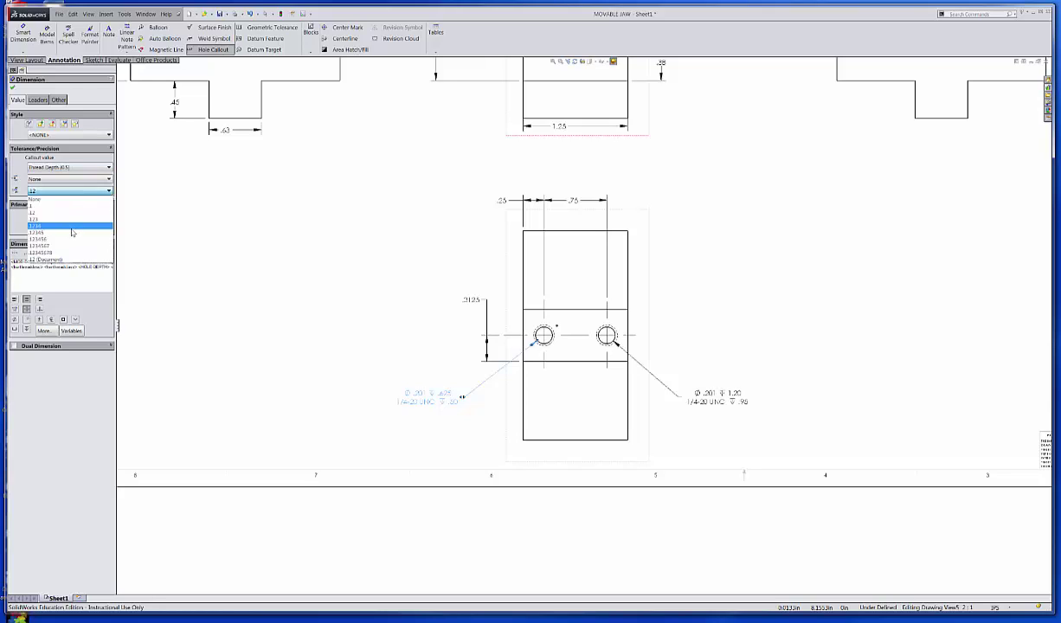
pyautogui.click(72, 227)
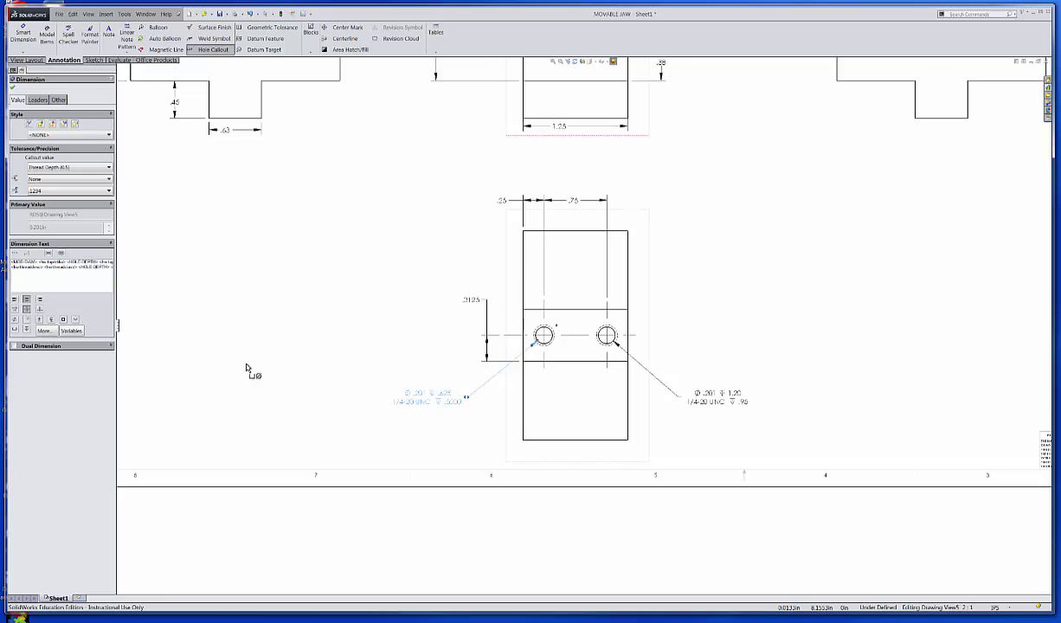
pyautogui.click(74, 191)
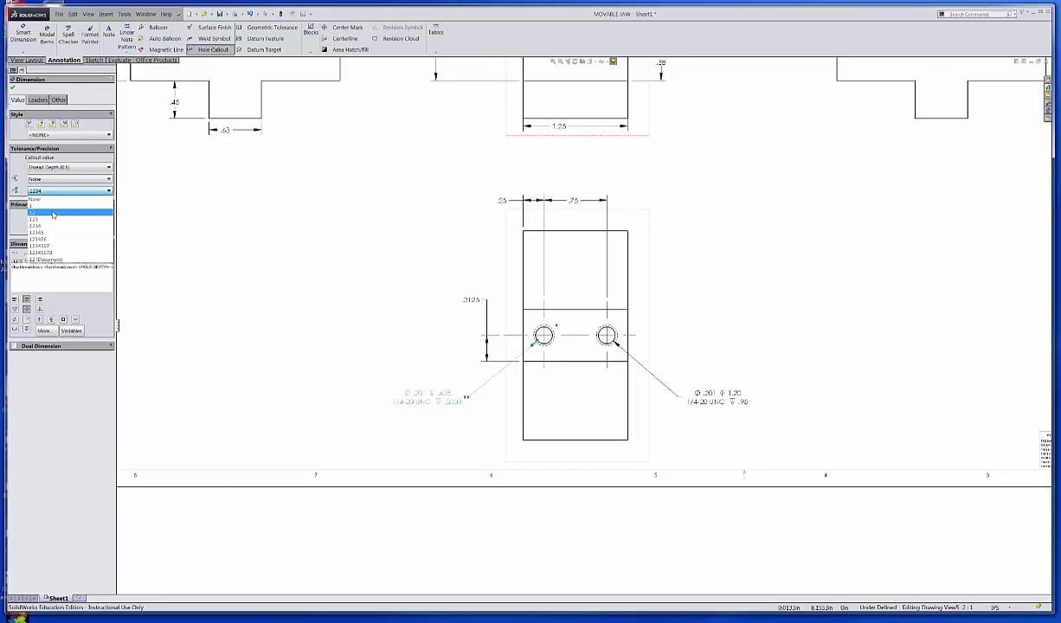
pyautogui.click(54, 212)
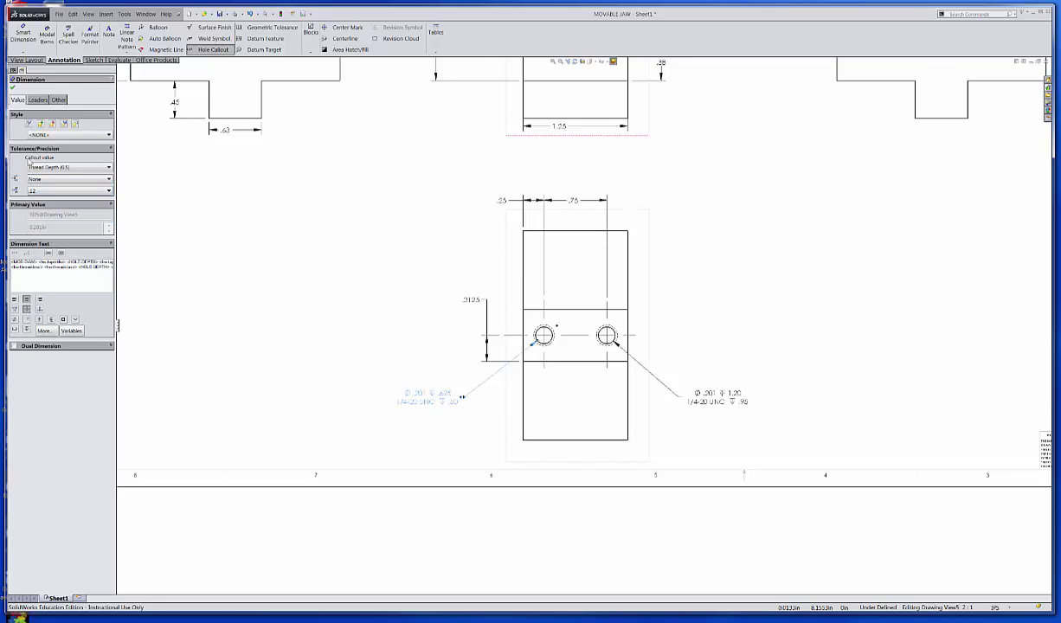
pyautogui.click(12, 86)
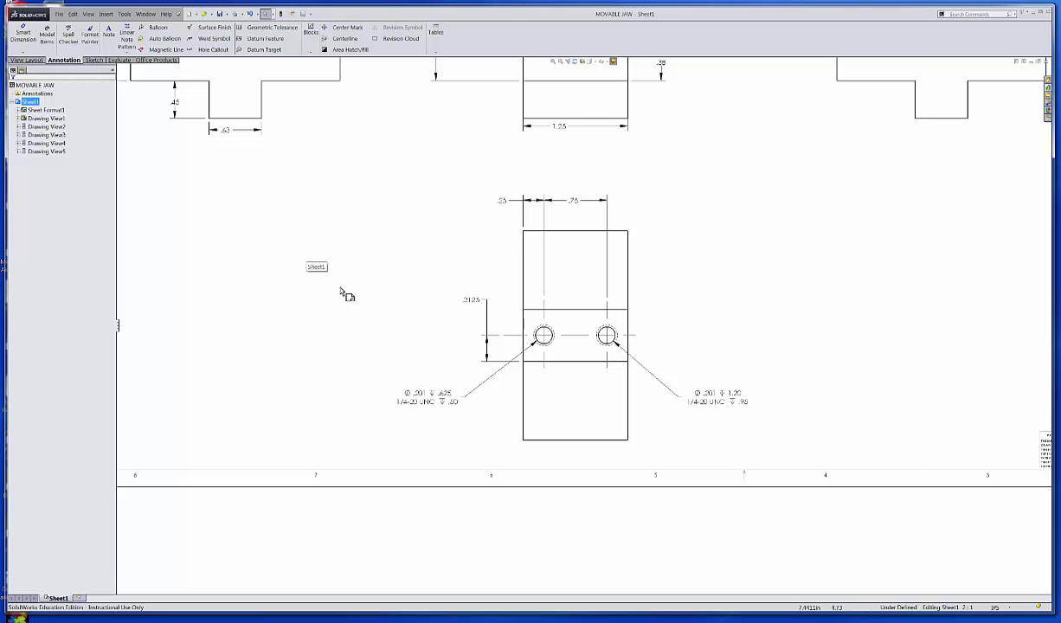
# Dimension the large hole's center height from the shoulder's lower edge in the far-right view, placing the dimension left of the view.
pyautogui.scroll(1, 404, 291)
pyautogui.scroll(1, 400, 296)
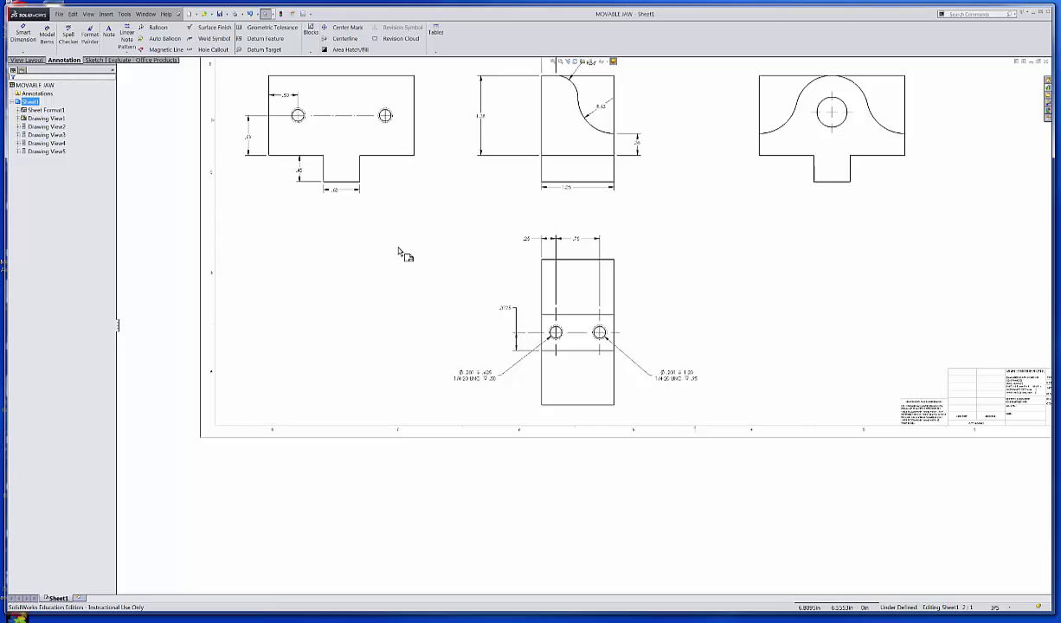
pyautogui.moveTo(400, 247); pyautogui.dragTo(405, 373, button='middle')
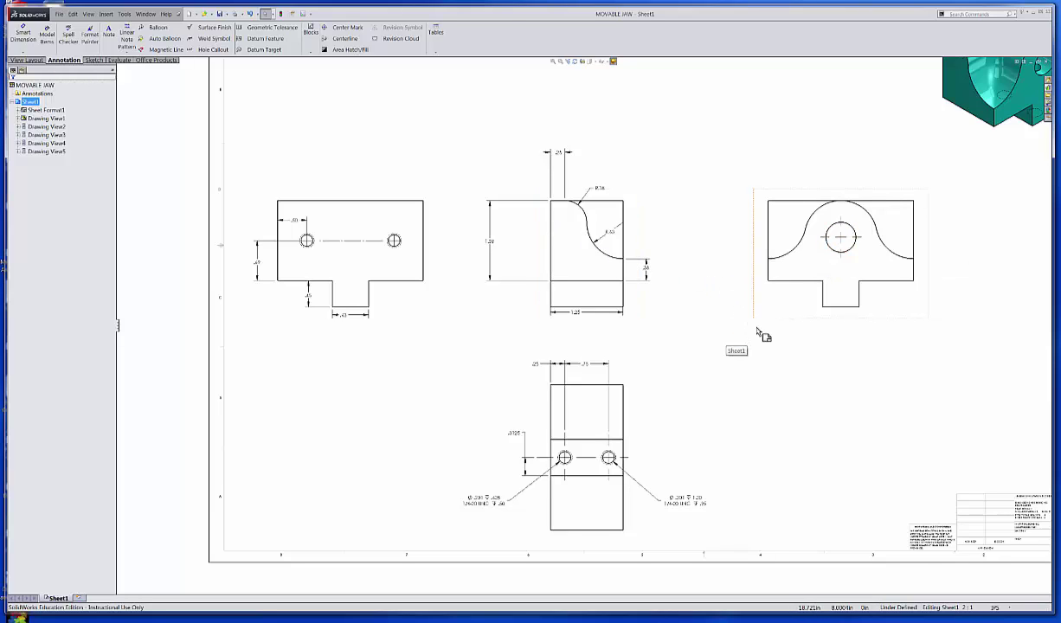
pyautogui.scroll(3, 814, 303)
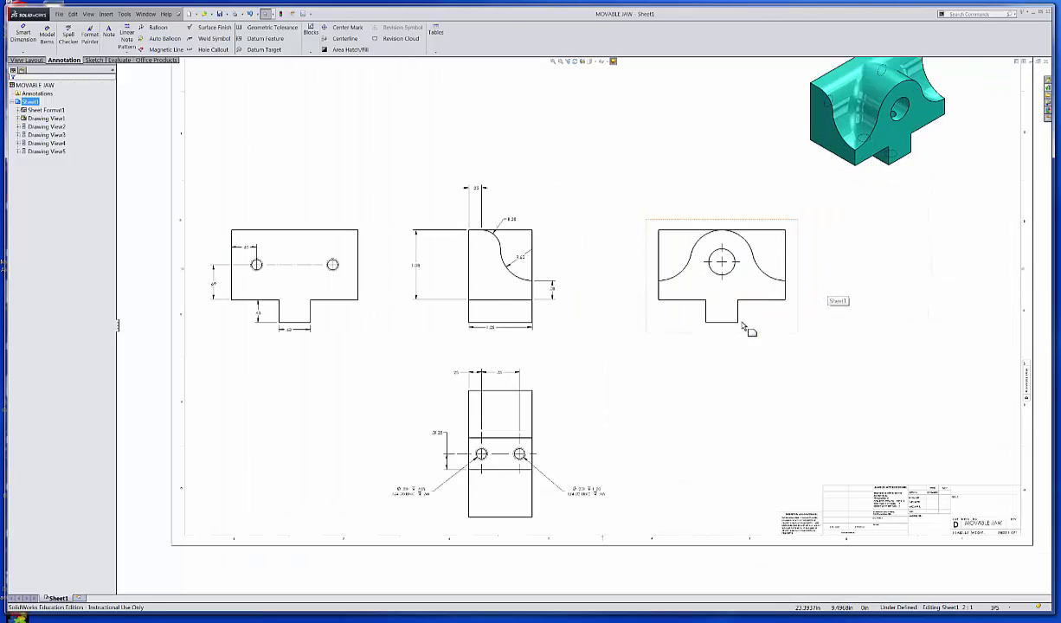
pyautogui.scroll(-2, 736, 321)
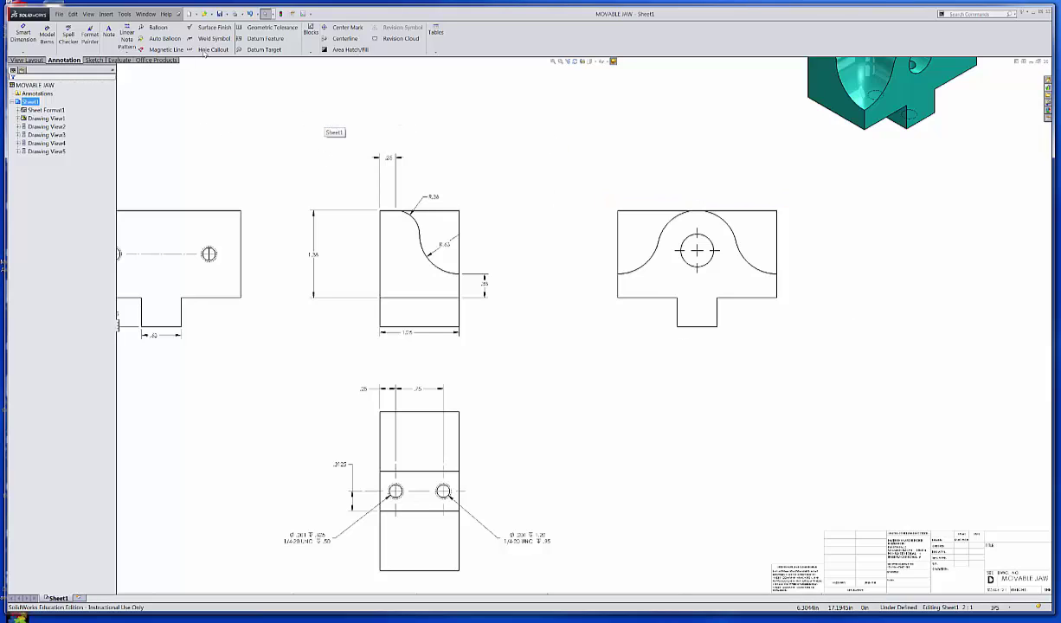
pyautogui.click(22, 35)
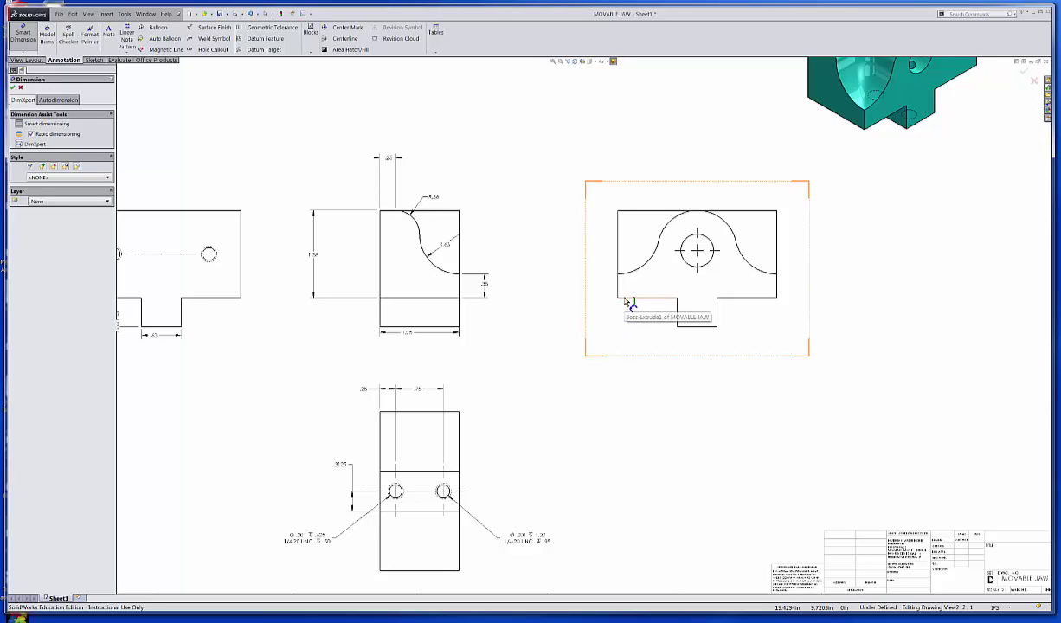
pyautogui.click(630, 298)
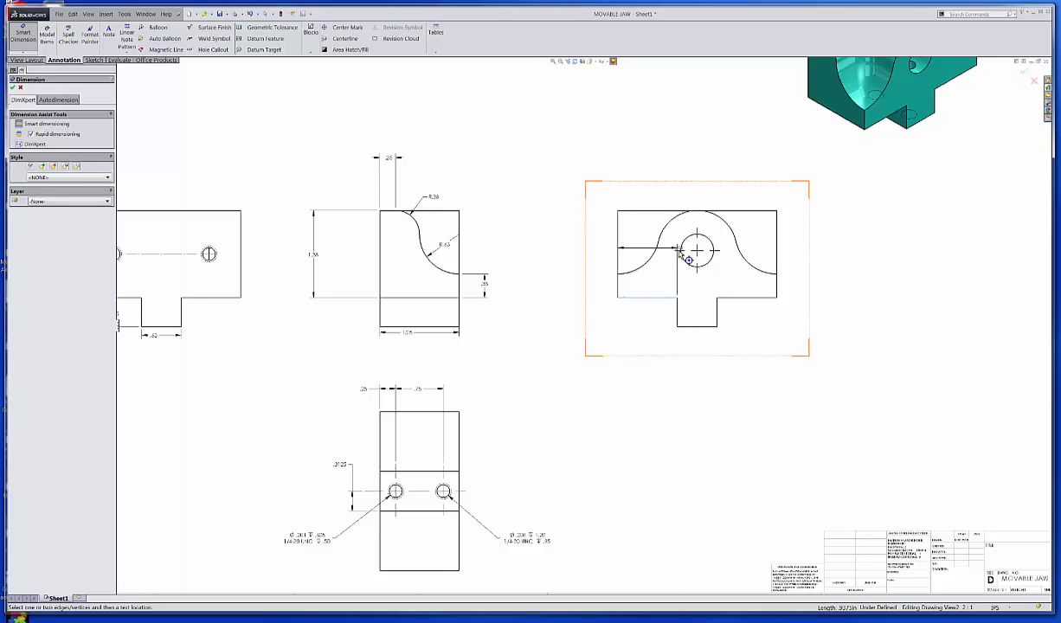
pyautogui.click(681, 252)
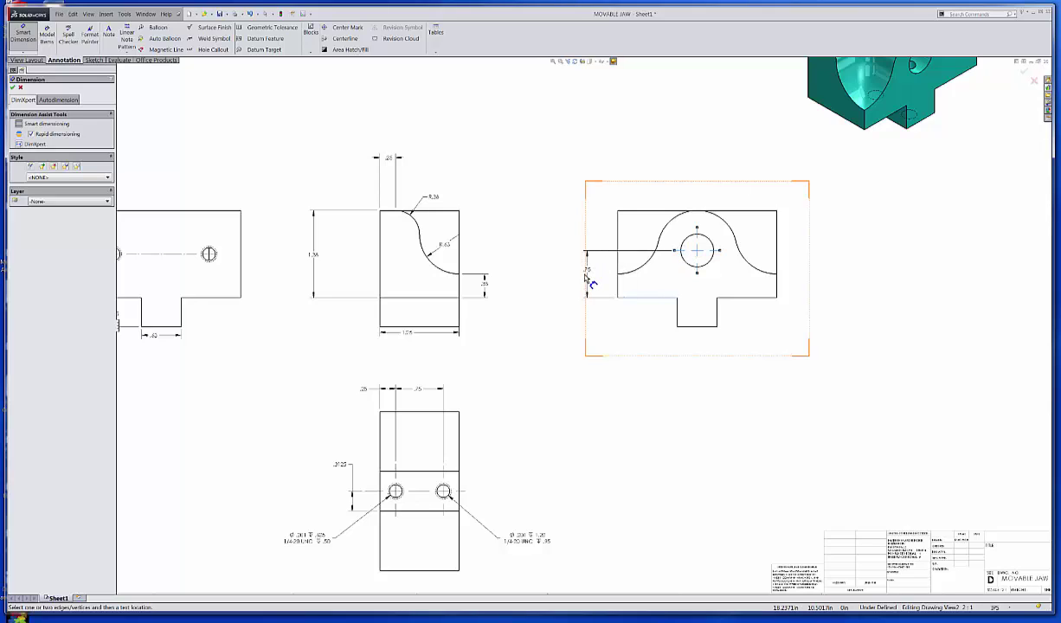
pyautogui.click(579, 283)
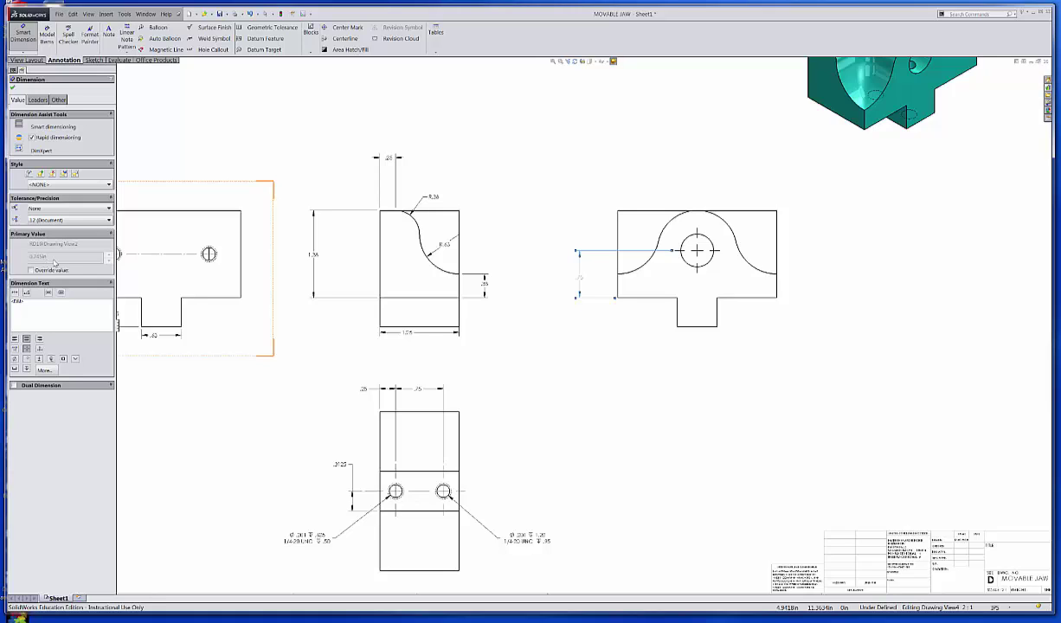
# Set the large hole's height dimension to three-decimal precision and move it slightly closer to the view.
pyautogui.click(73, 220)
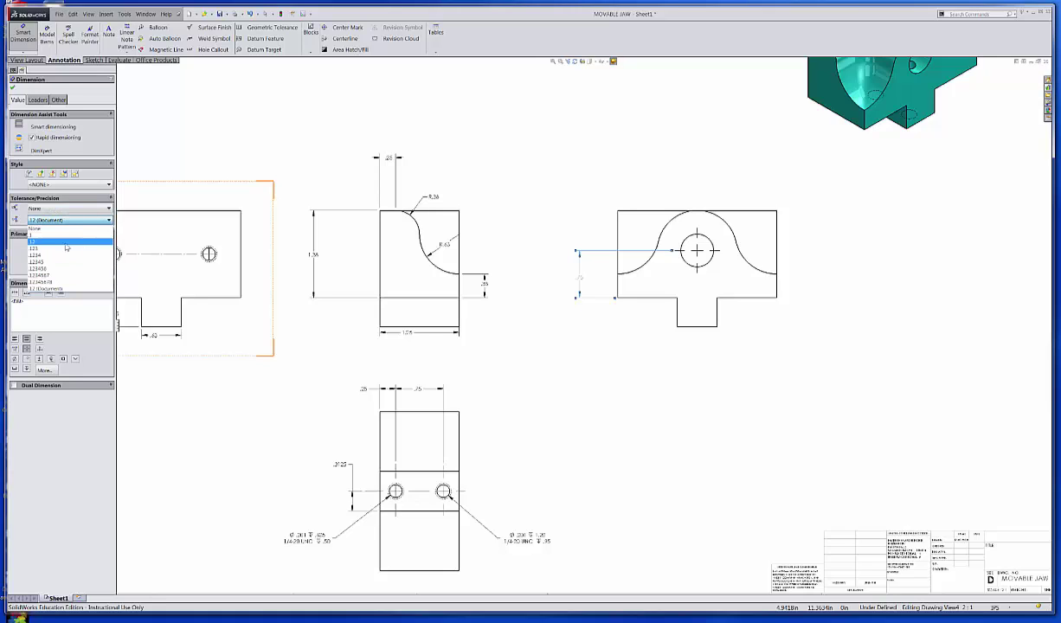
pyautogui.click(67, 251)
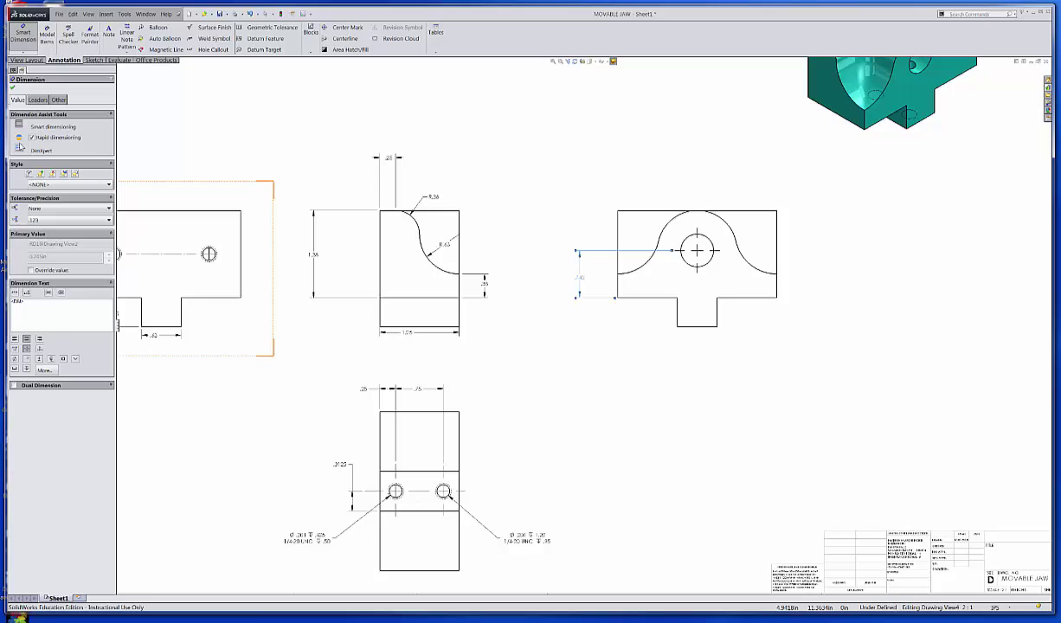
pyautogui.click(13, 89)
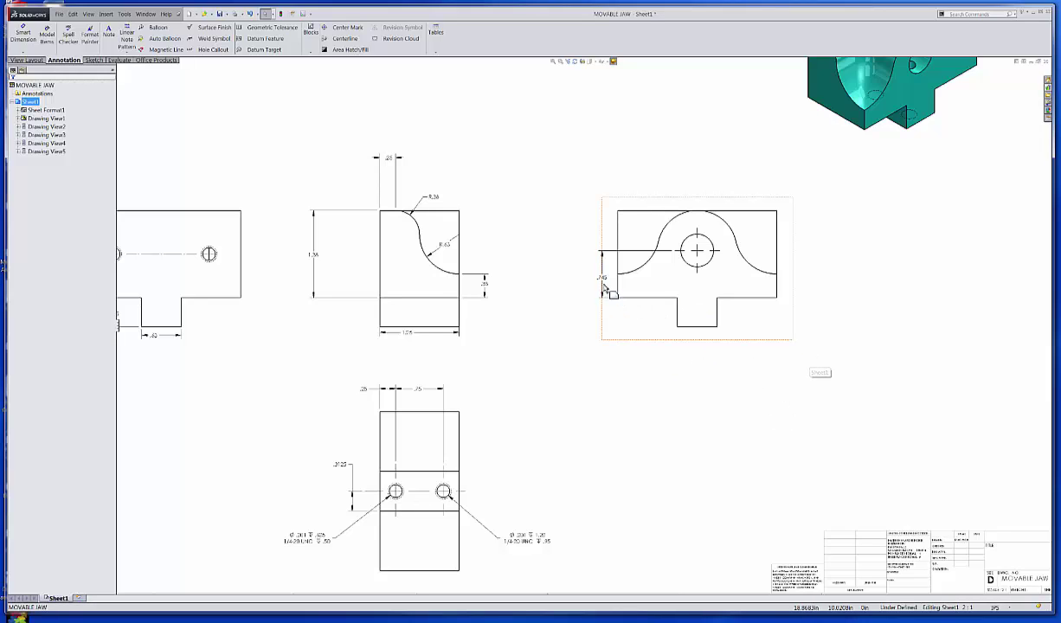
pyautogui.moveTo(605, 289); pyautogui.dragTo(596, 282)
pyautogui.click(827, 415)
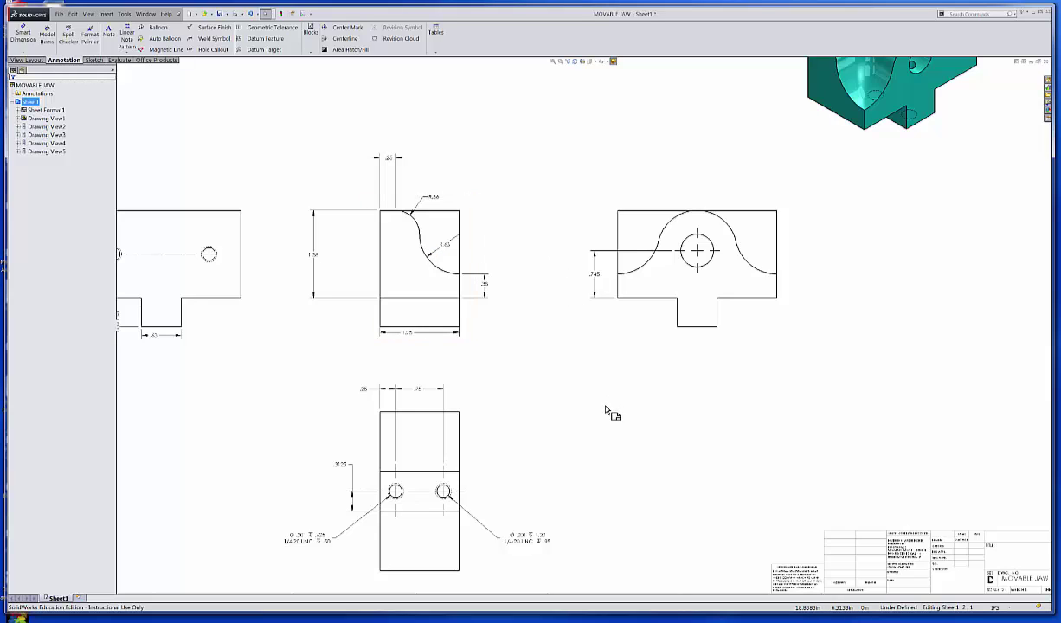
# Dimension the horizontal distance from the far-right view's left edge to the large hole's center, placing it above the view.
pyautogui.click(24, 35)
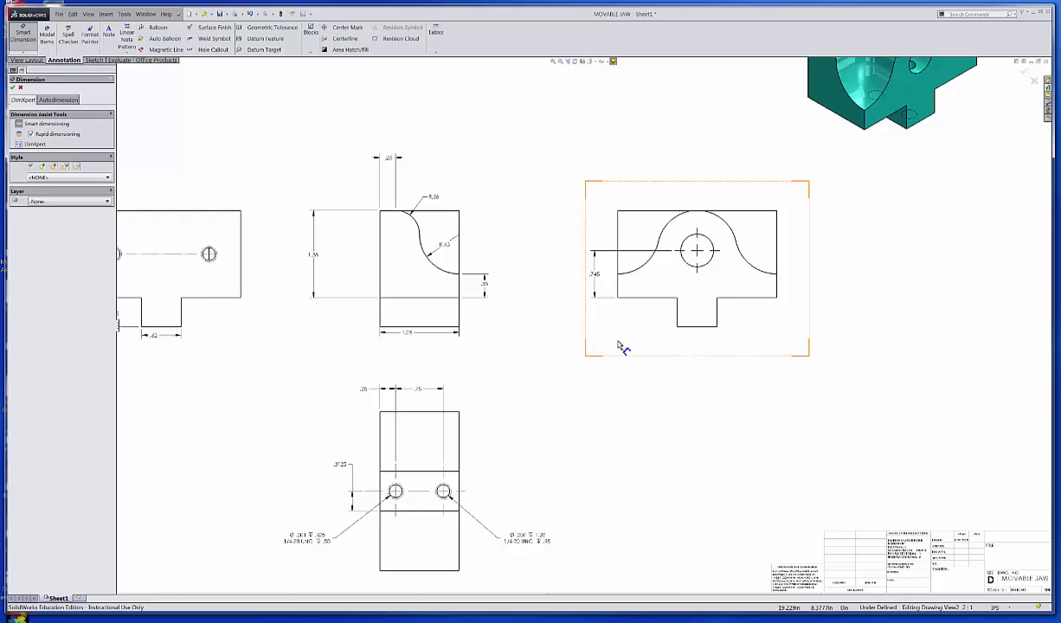
pyautogui.click(617, 232)
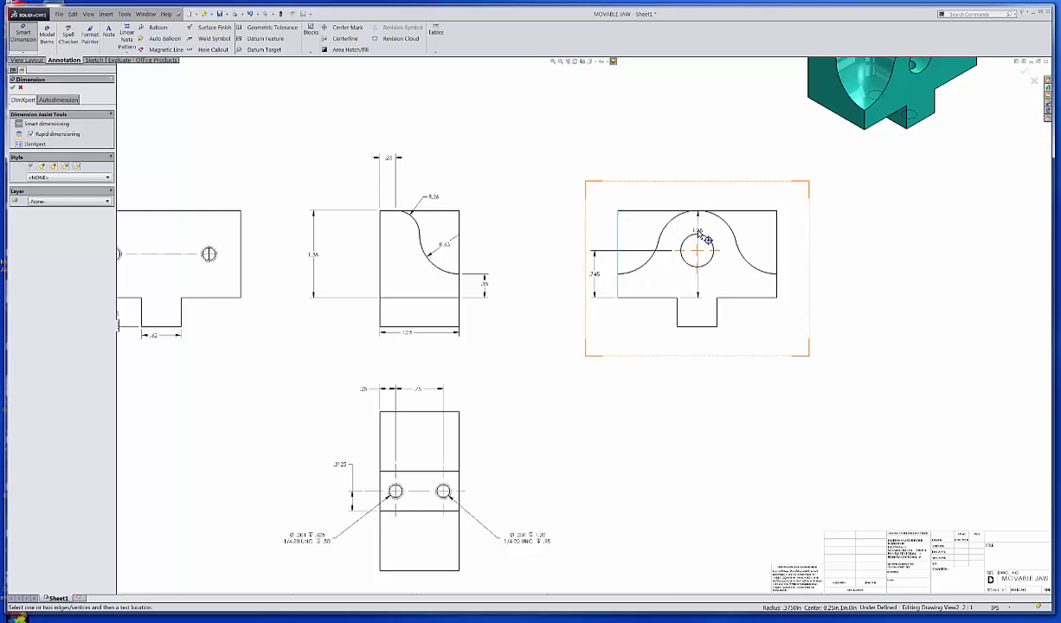
pyautogui.click(707, 239)
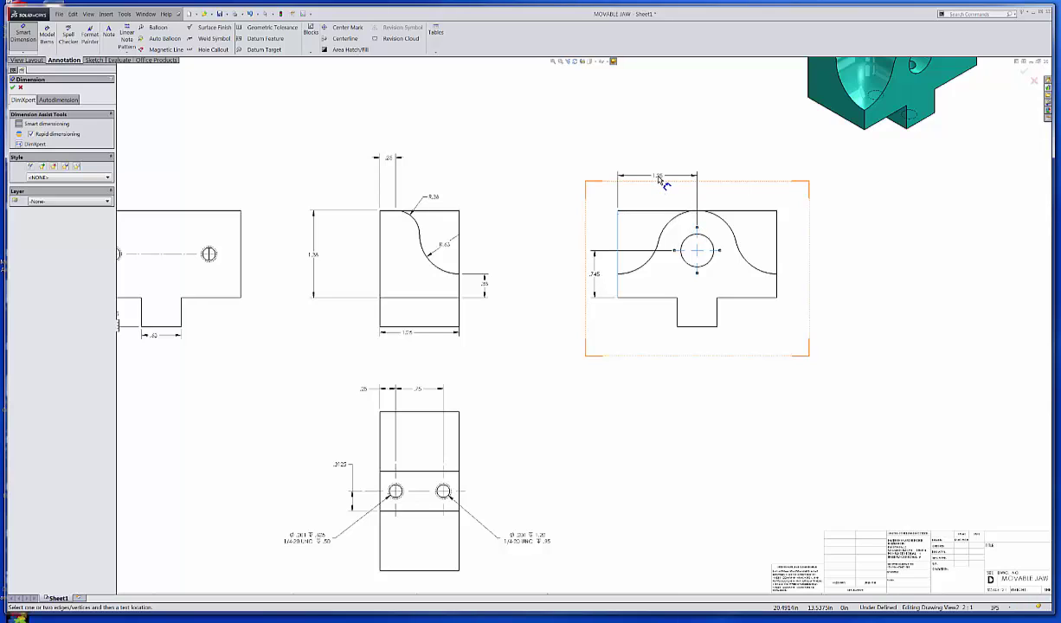
pyautogui.click(660, 179)
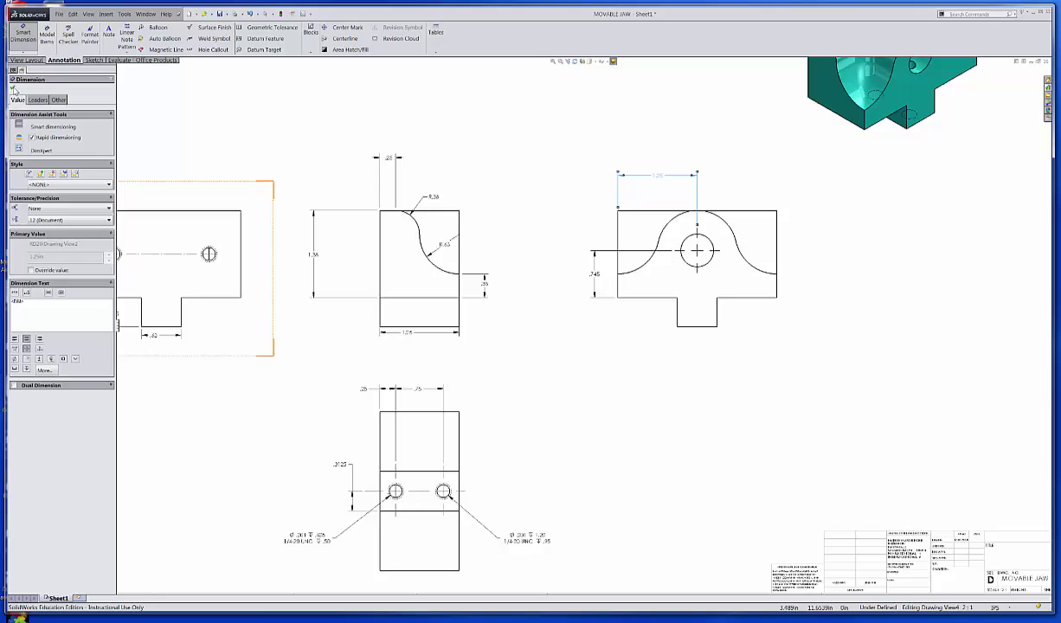
pyautogui.click(14, 90)
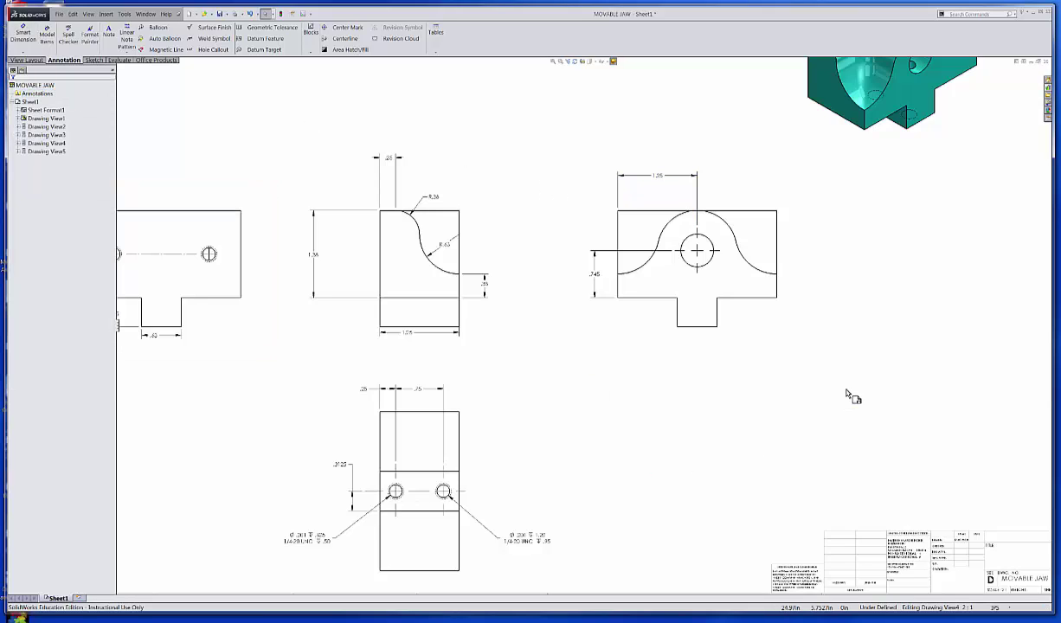
# Add a hole callout for the large hole above the far-right view and give its diameter five-decimal precision.
pyautogui.click(211, 49)
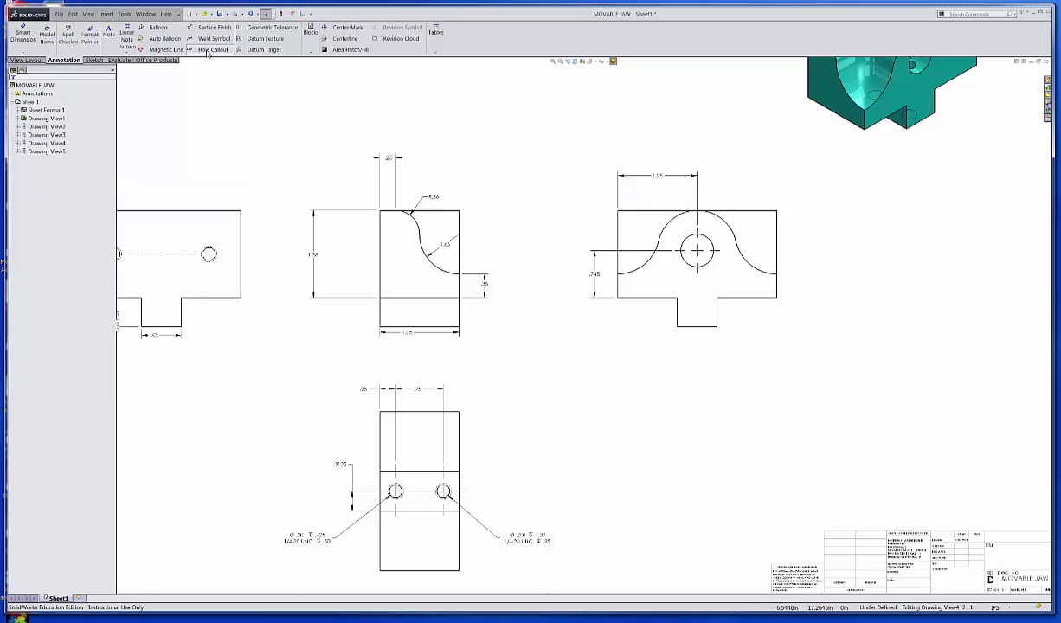
pyautogui.click(705, 240)
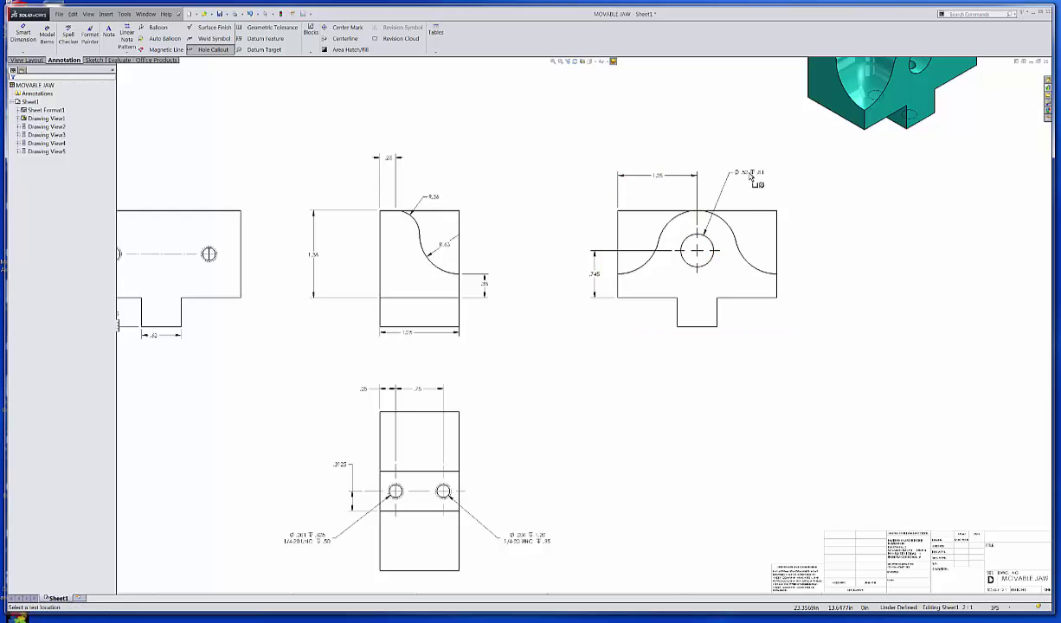
pyautogui.click(751, 177)
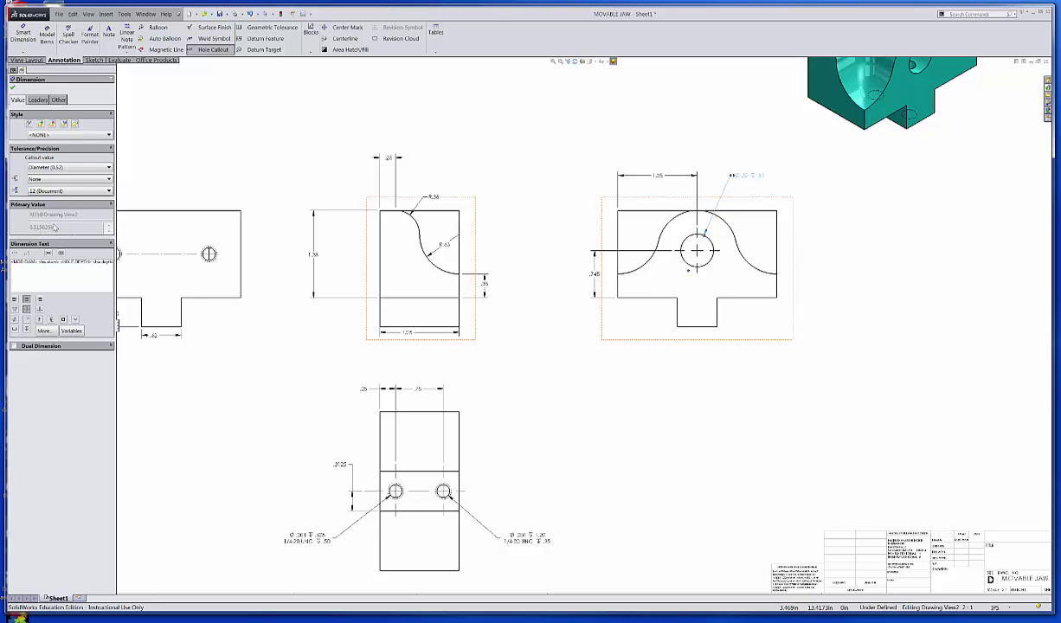
pyautogui.click(91, 191)
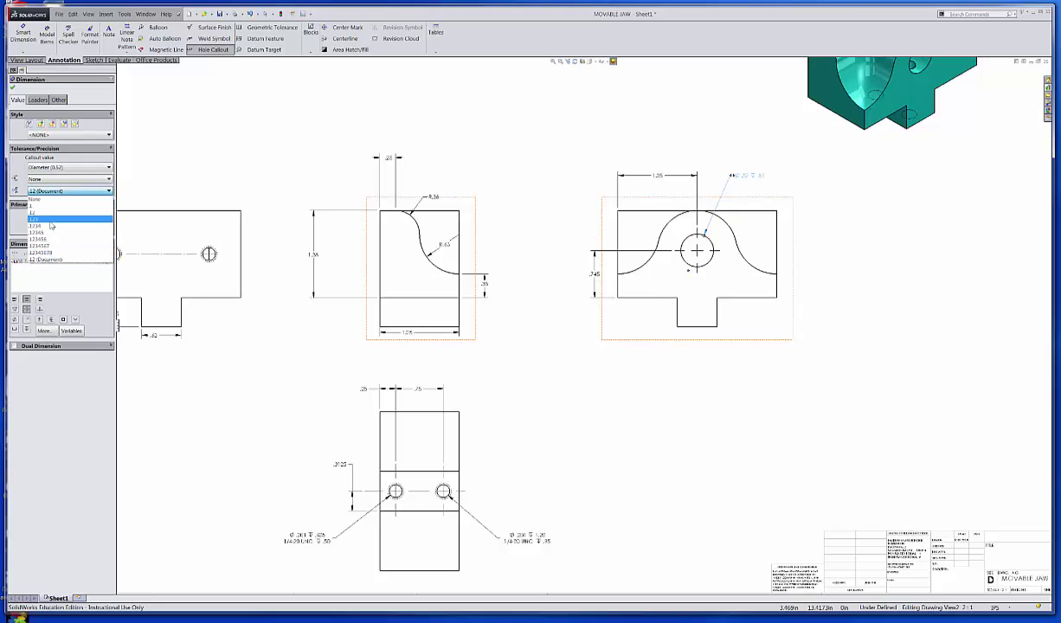
pyautogui.click(55, 233)
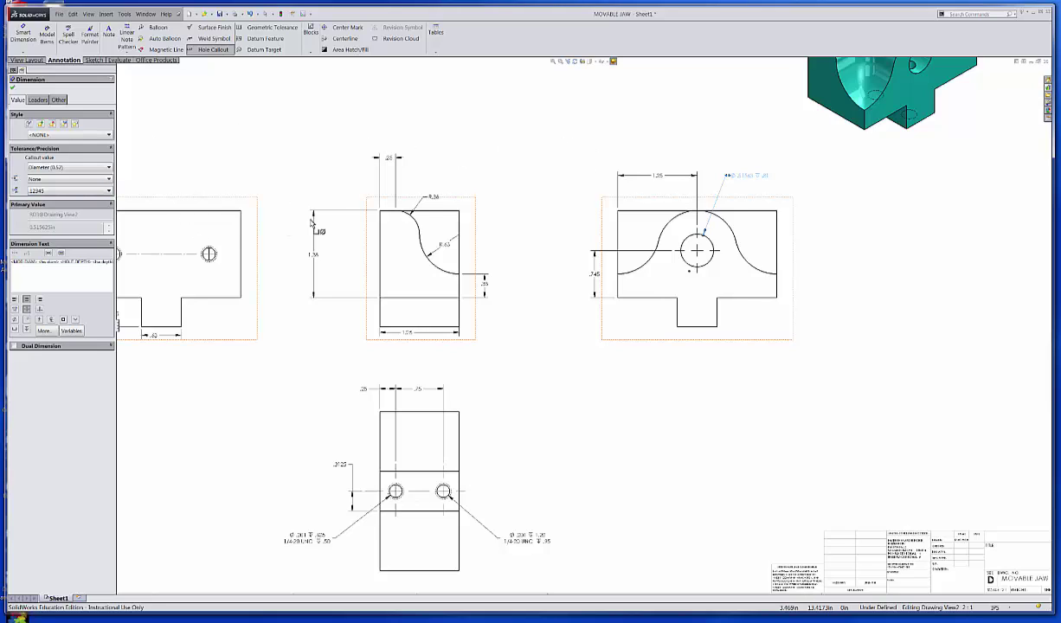
# Set the large hole callout's depth to four-decimal precision and move the callout slightly to the right.
pyautogui.click(73, 168)
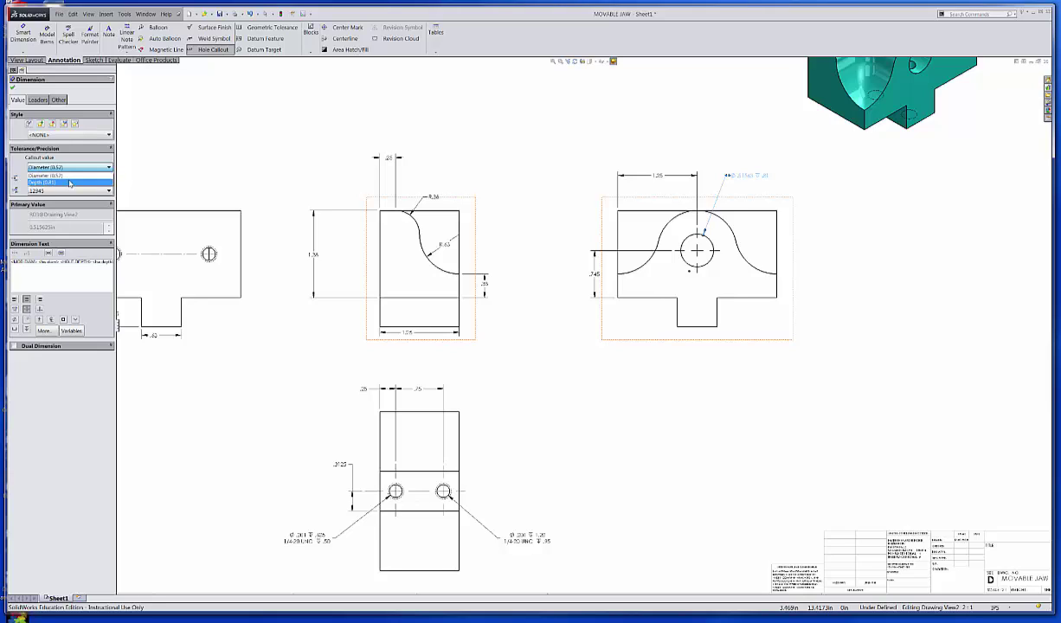
pyautogui.click(71, 183)
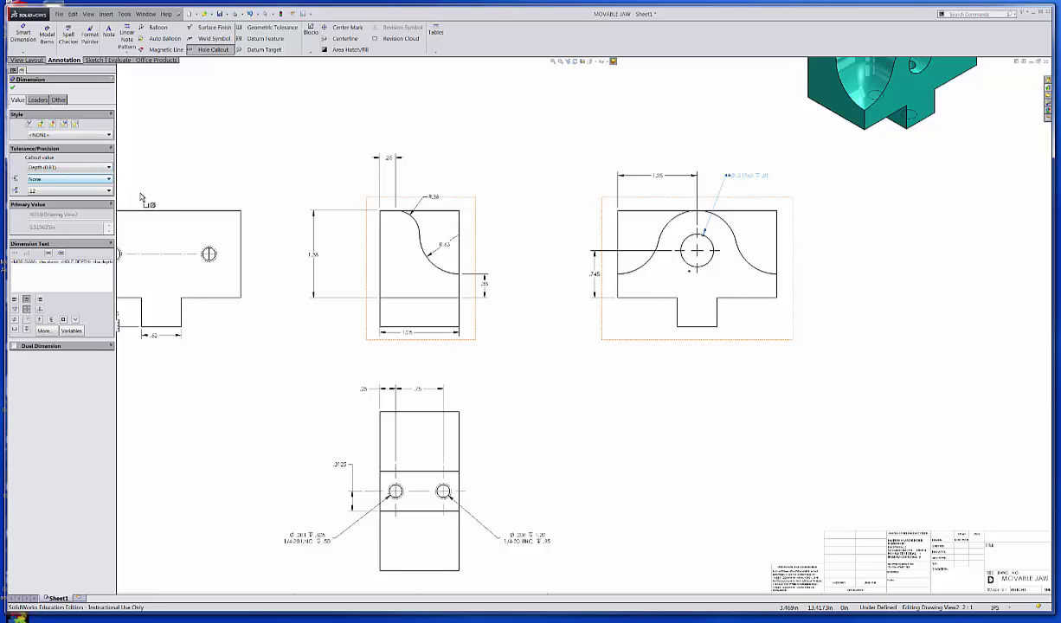
pyautogui.click(62, 194)
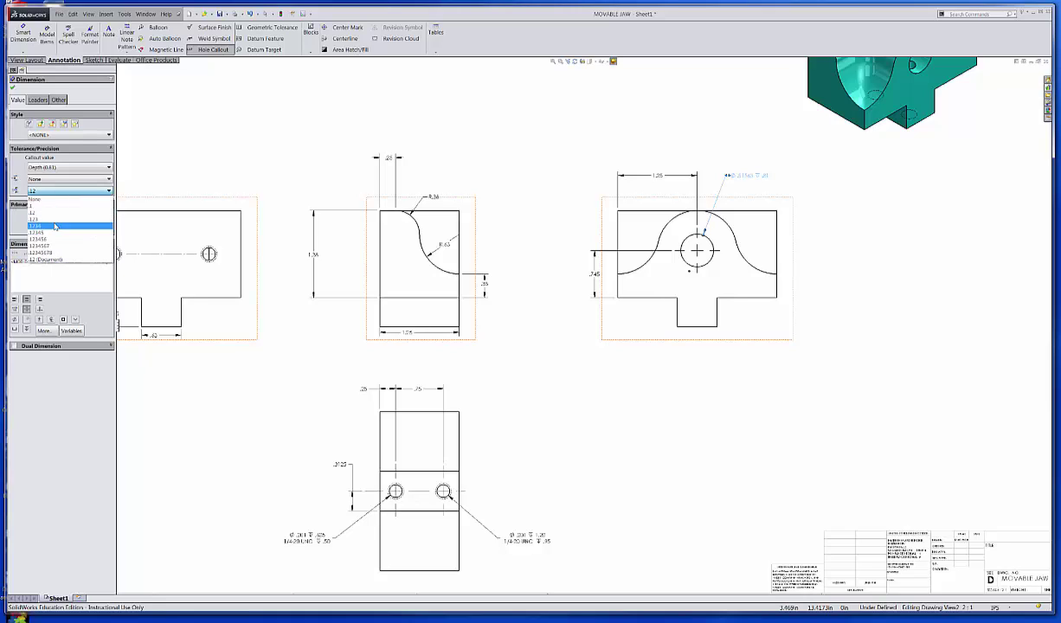
pyautogui.click(56, 224)
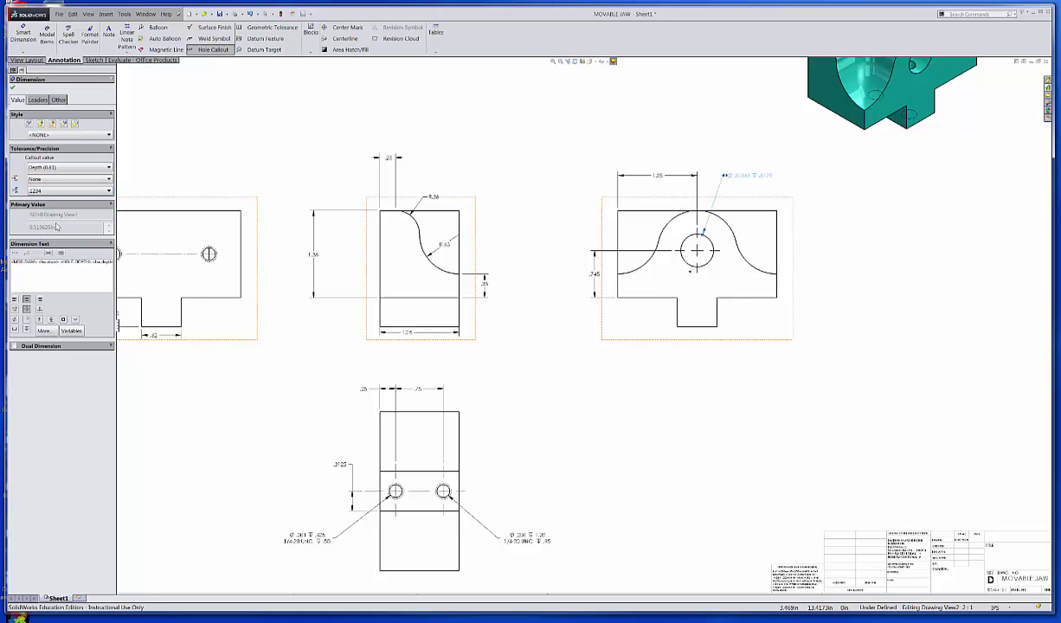
pyautogui.click(12, 89)
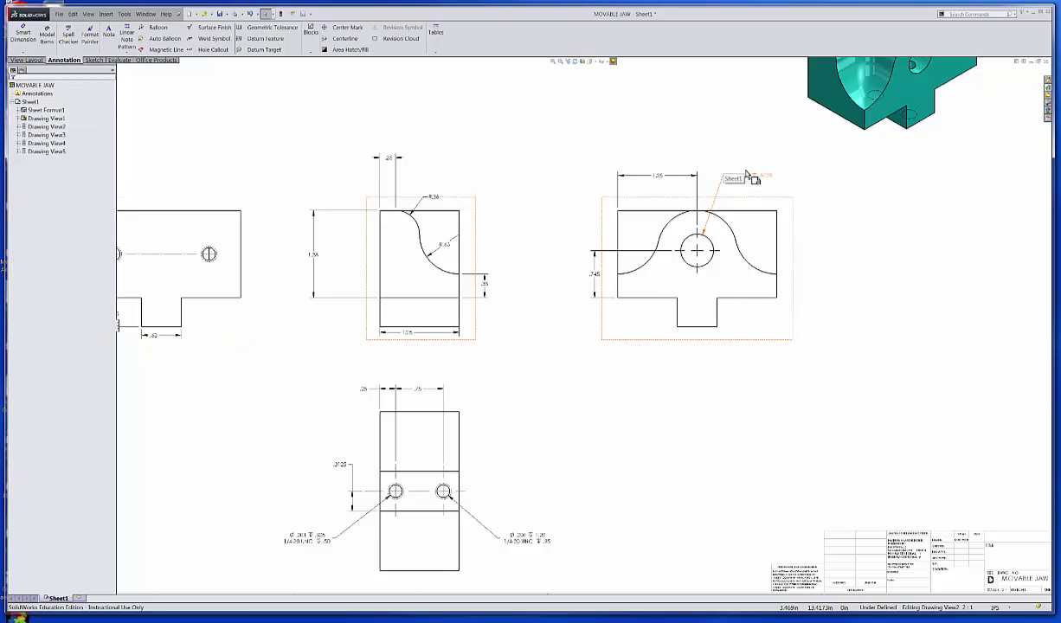
pyautogui.moveTo(734, 181); pyautogui.dragTo(761, 184)
pyautogui.click(876, 247)
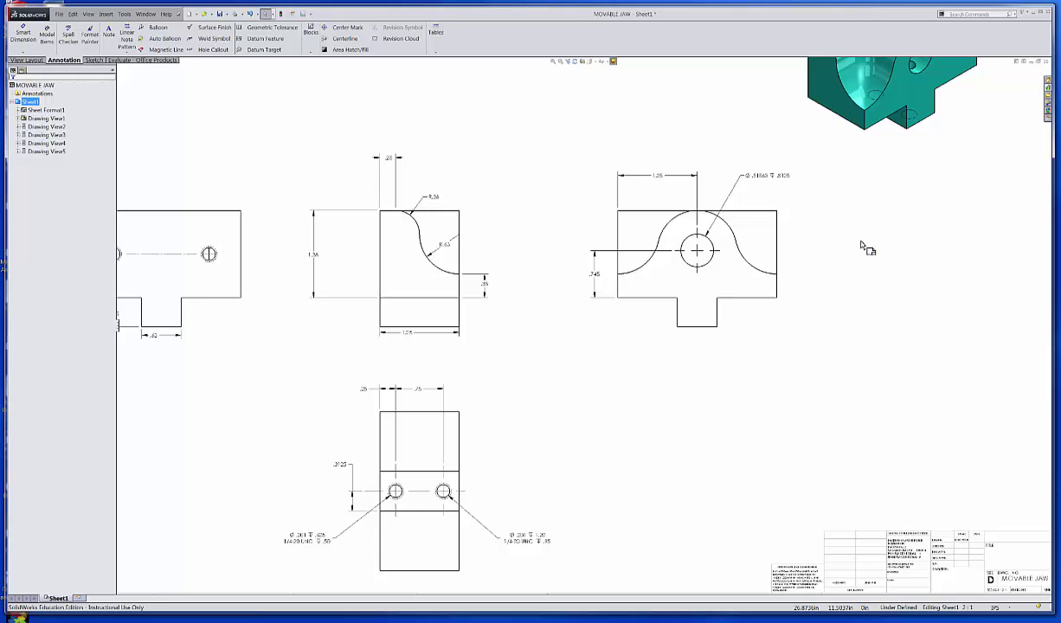
# Try the Hidden Lines Visible display style on the drawing views, then restore Hidden Lines Removed.
pyautogui.click(475, 332)
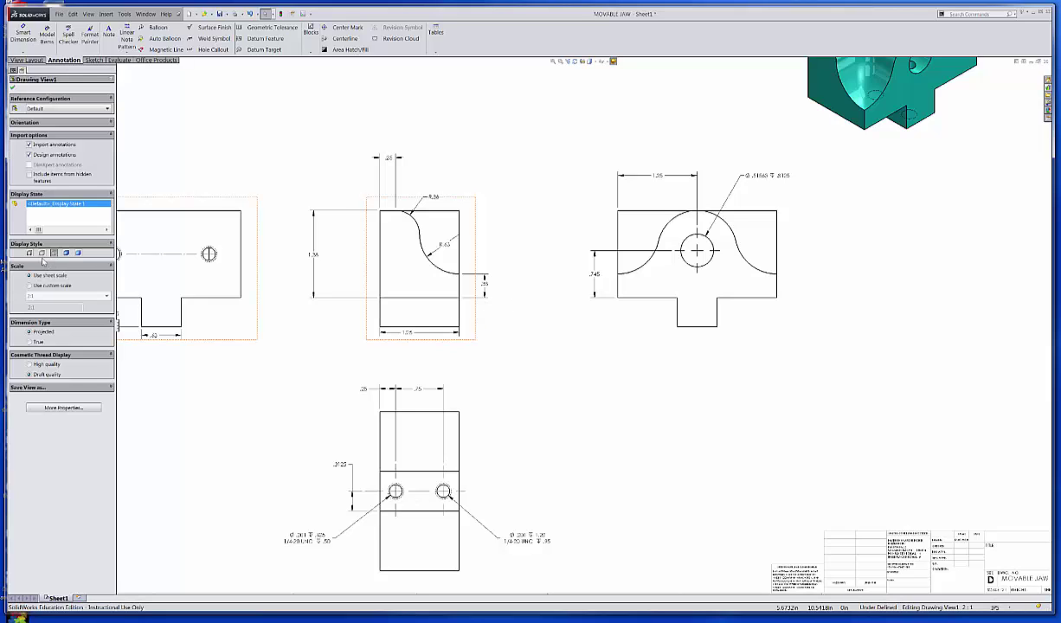
pyautogui.click(42, 254)
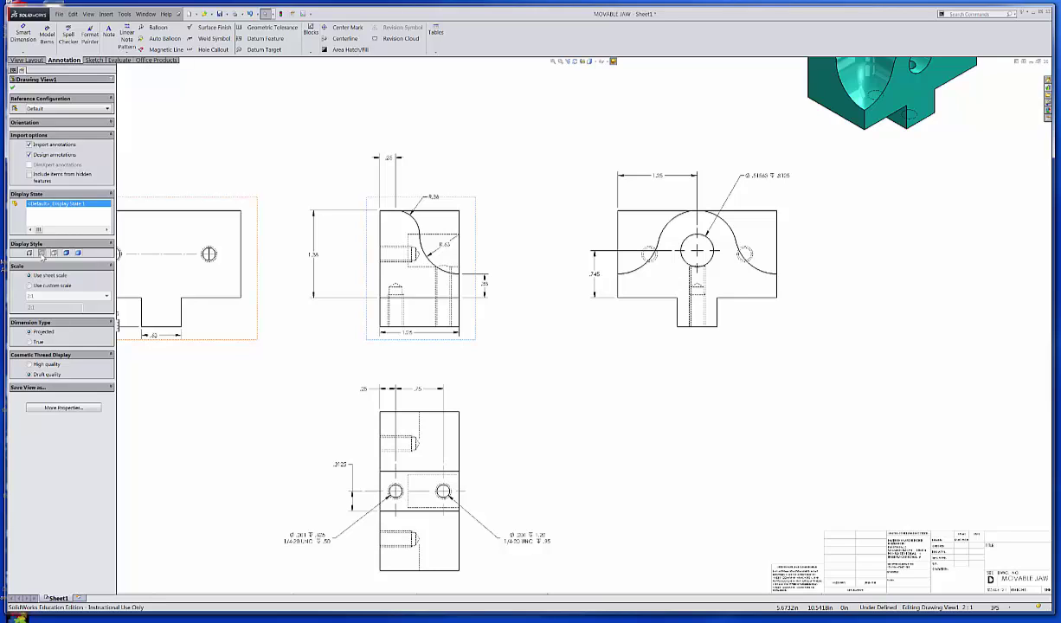
pyautogui.click(54, 254)
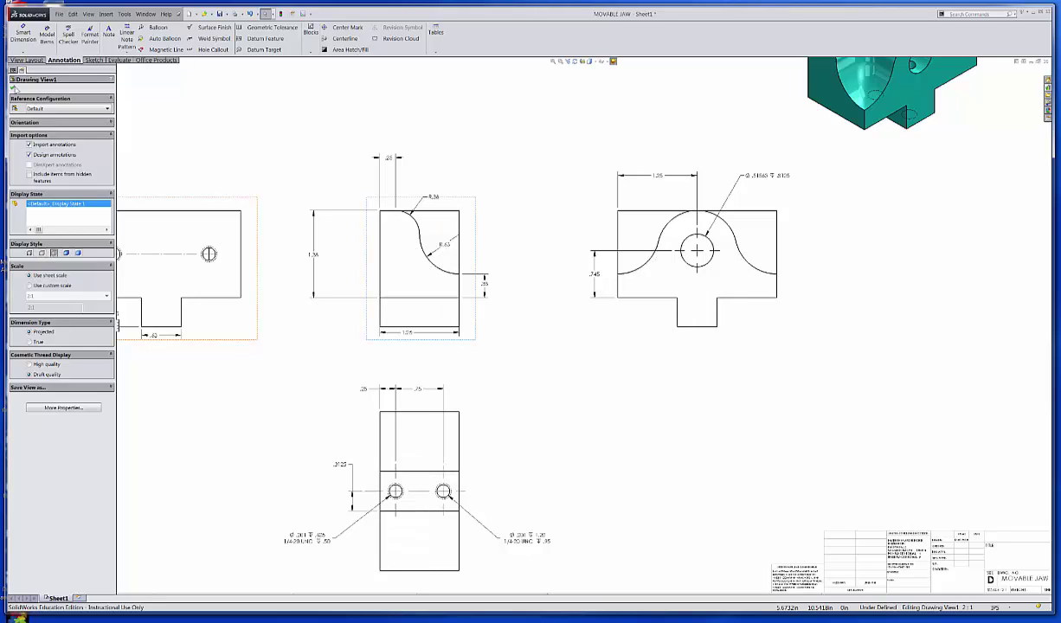
pyautogui.click(14, 88)
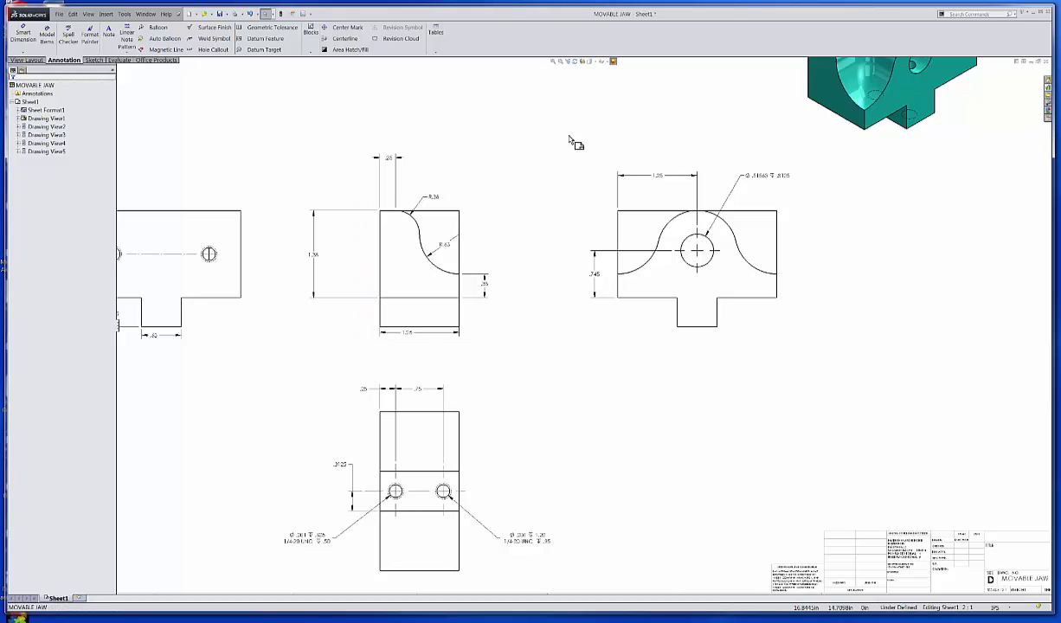
# Add the text FLAT BOTTOM HOLE on a new line of the large hole's callout.
pyautogui.click(784, 179)
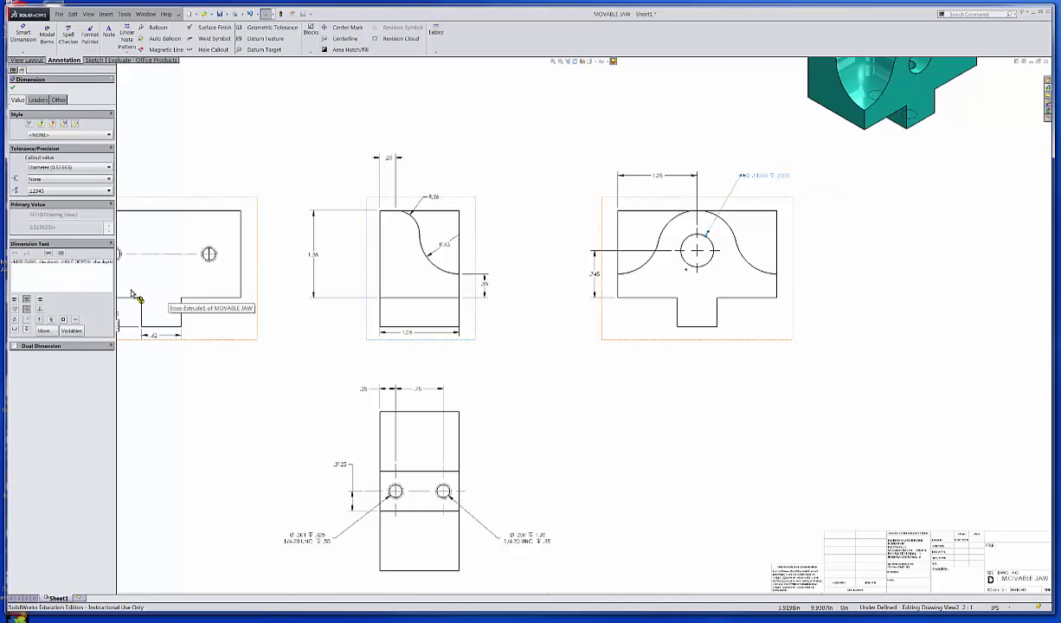
pyautogui.click(26, 287)
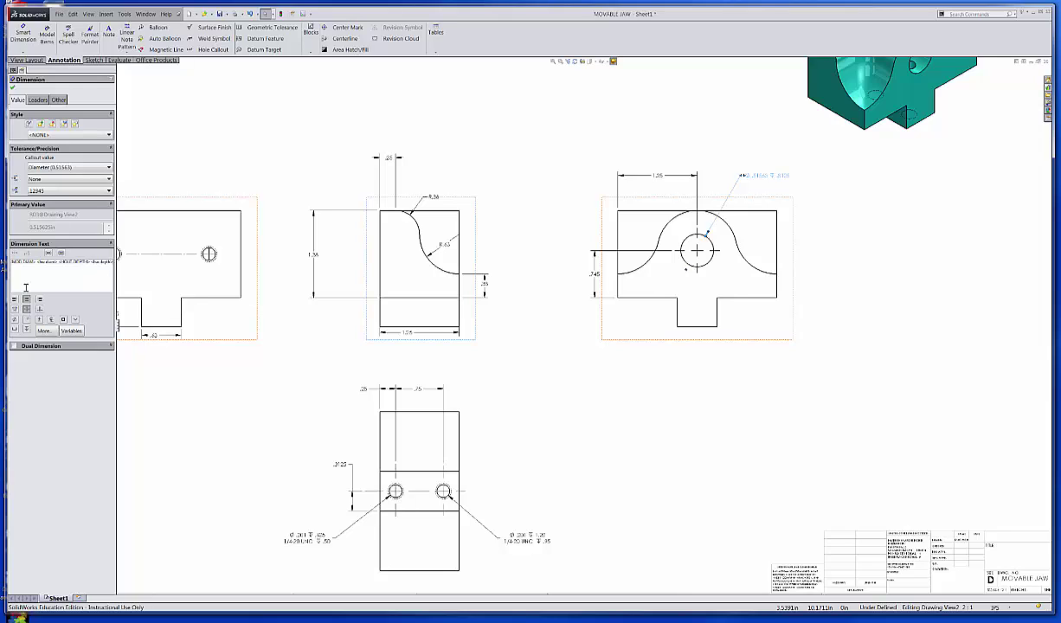
pyautogui.press('Return')
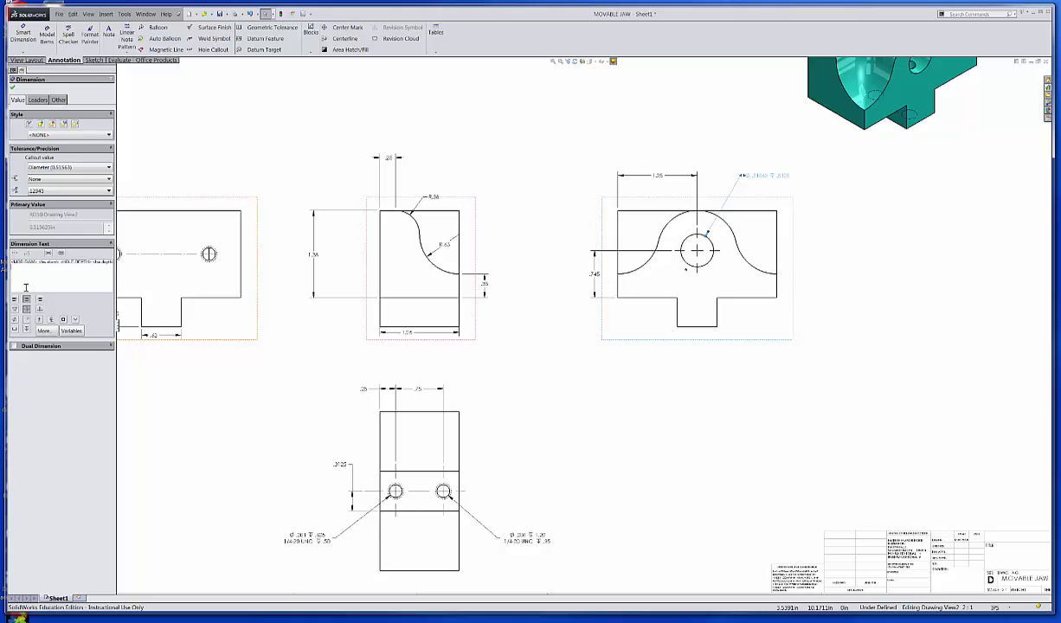
pyautogui.write('FLAT BOTTOM HOLE')
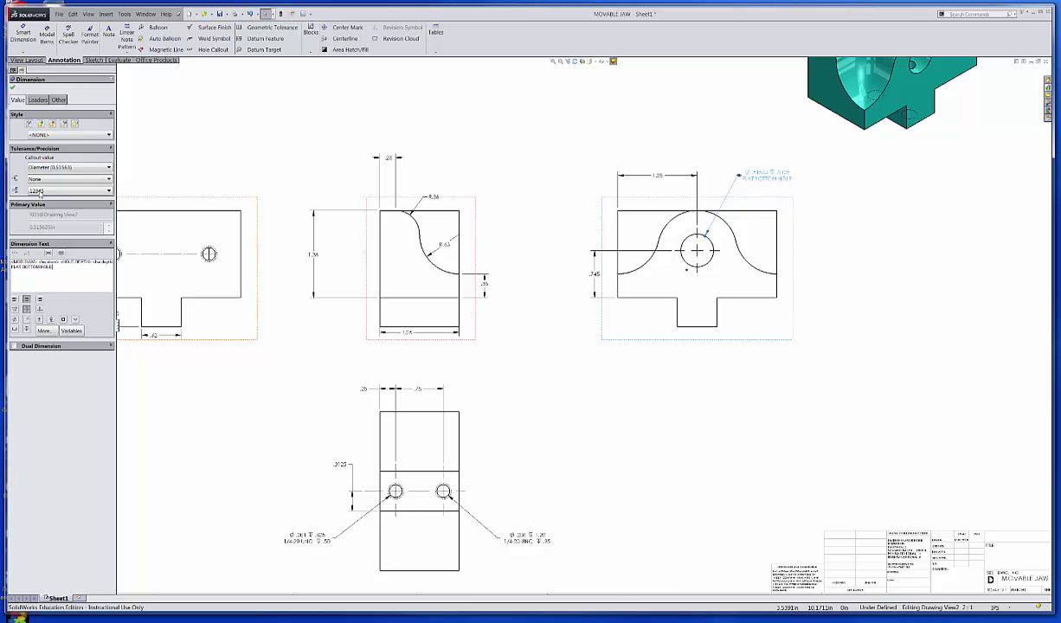
pyautogui.press('Escape')
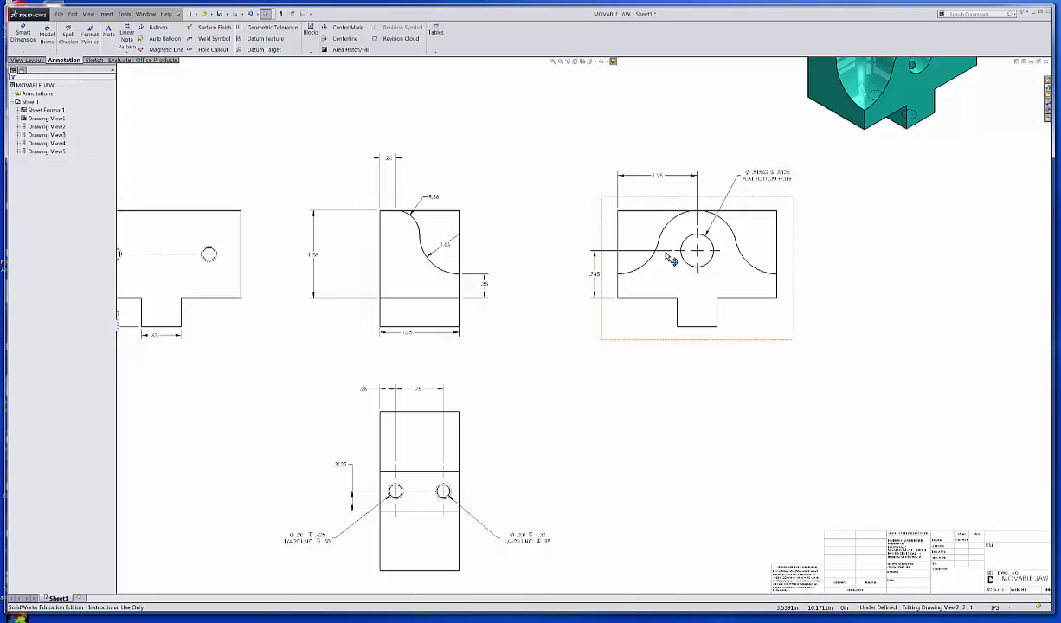
# Left-justify the text of the large hole's callout and of the right hole callout in the lower view.
pyautogui.click(773, 176)
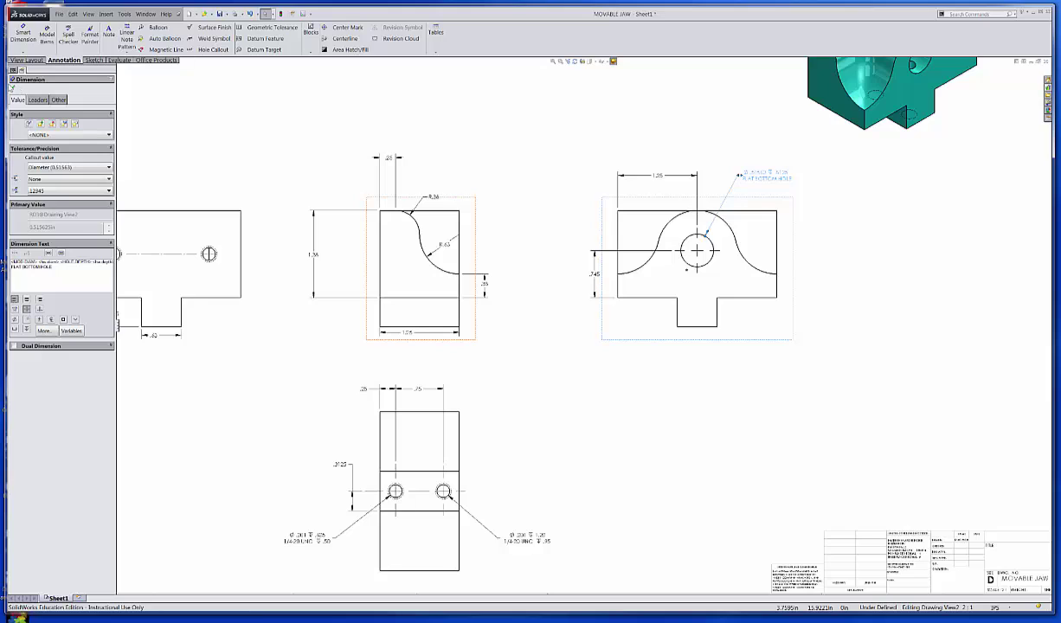
pyautogui.click(13, 90)
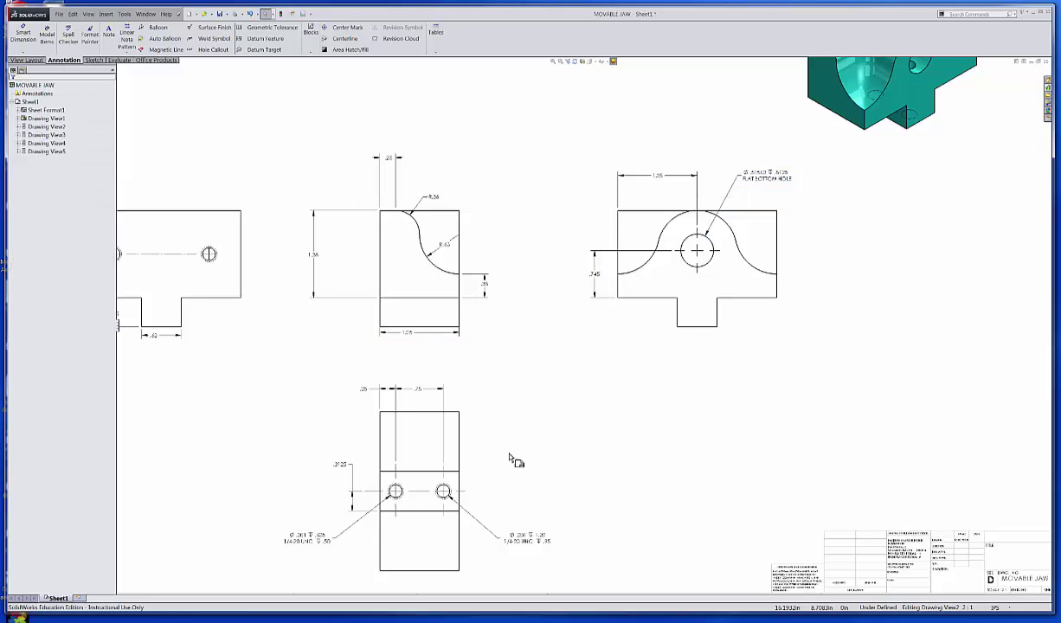
pyautogui.click(536, 539)
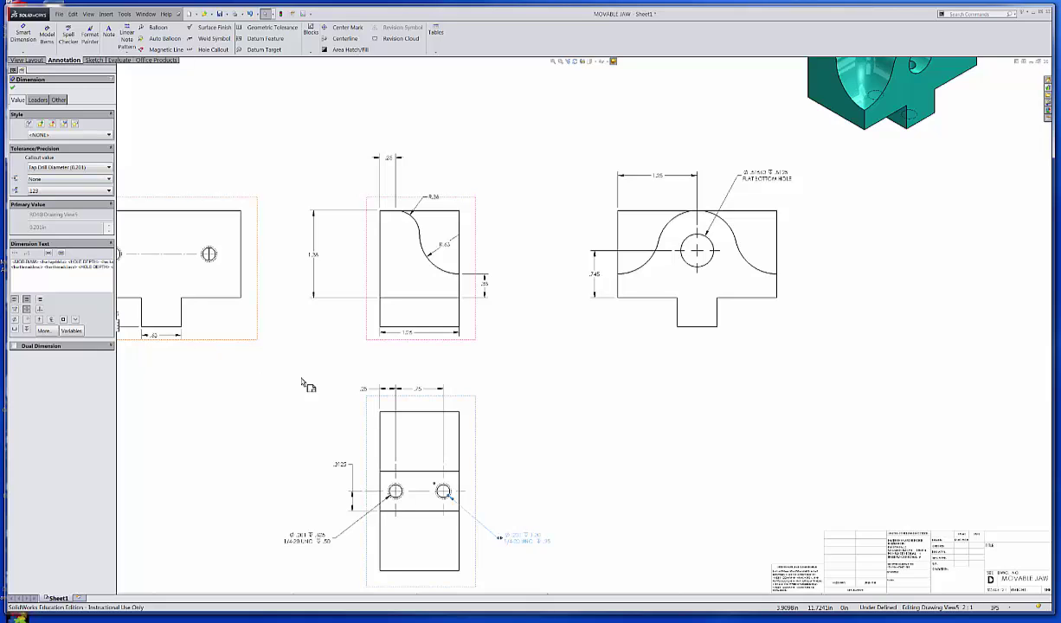
pyautogui.click(267, 432)
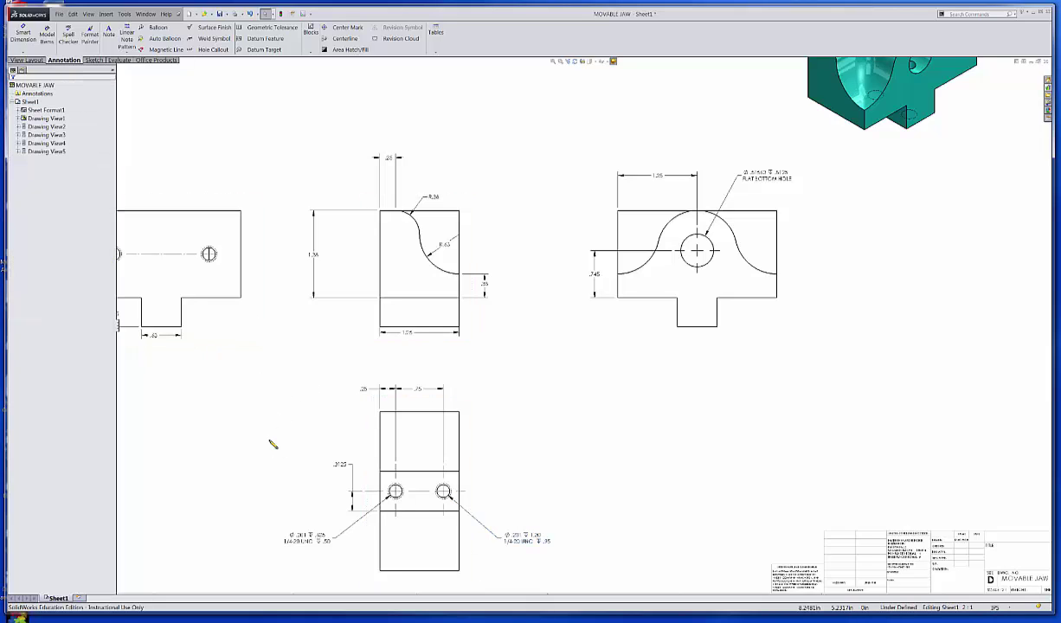
# Right-justify the text of the left hole callout in the lower view.
pyautogui.click(312, 544)
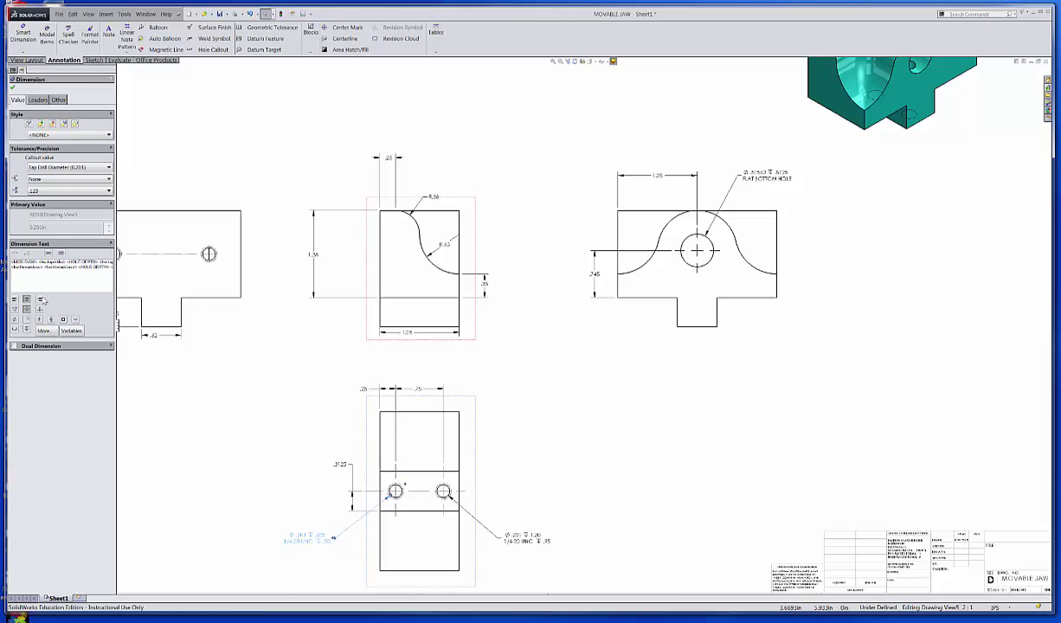
pyautogui.click(39, 300)
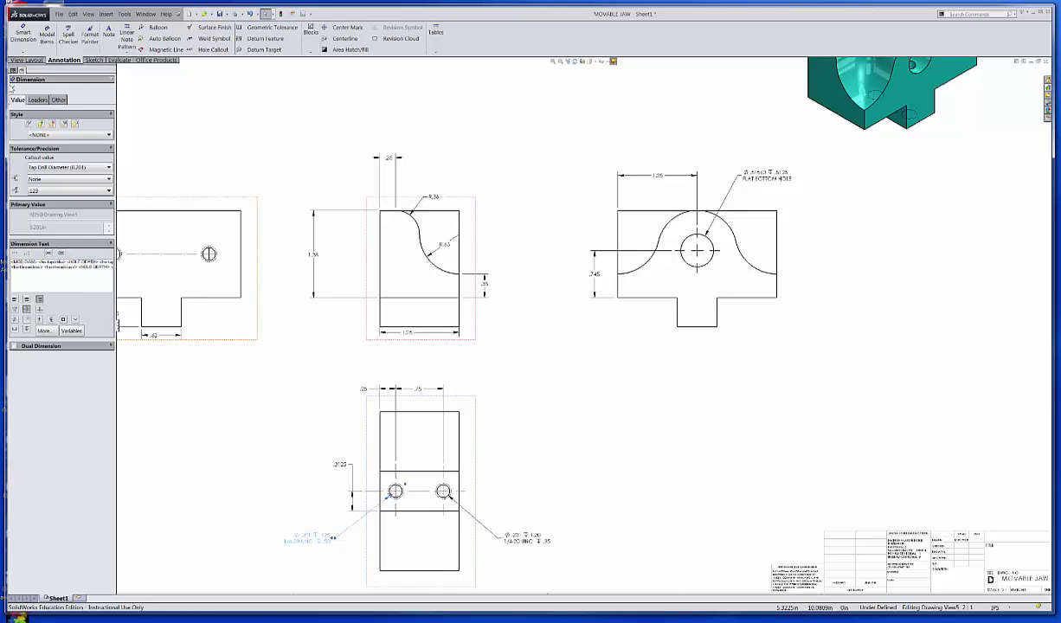
pyautogui.click(13, 88)
pyautogui.scroll(-3, 386, 543)
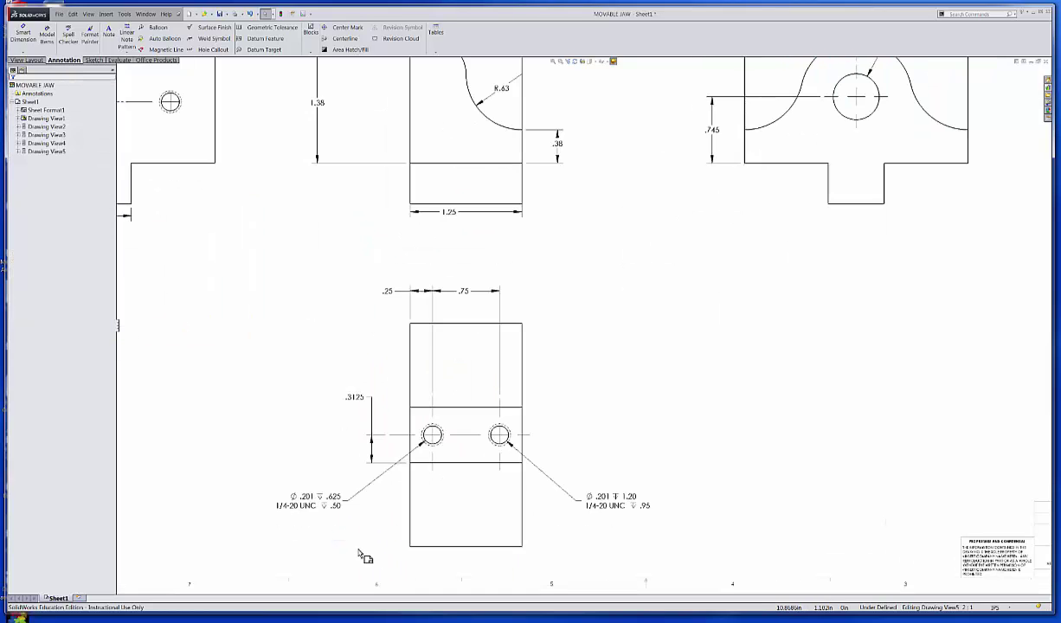
pyautogui.scroll(2, 357, 554)
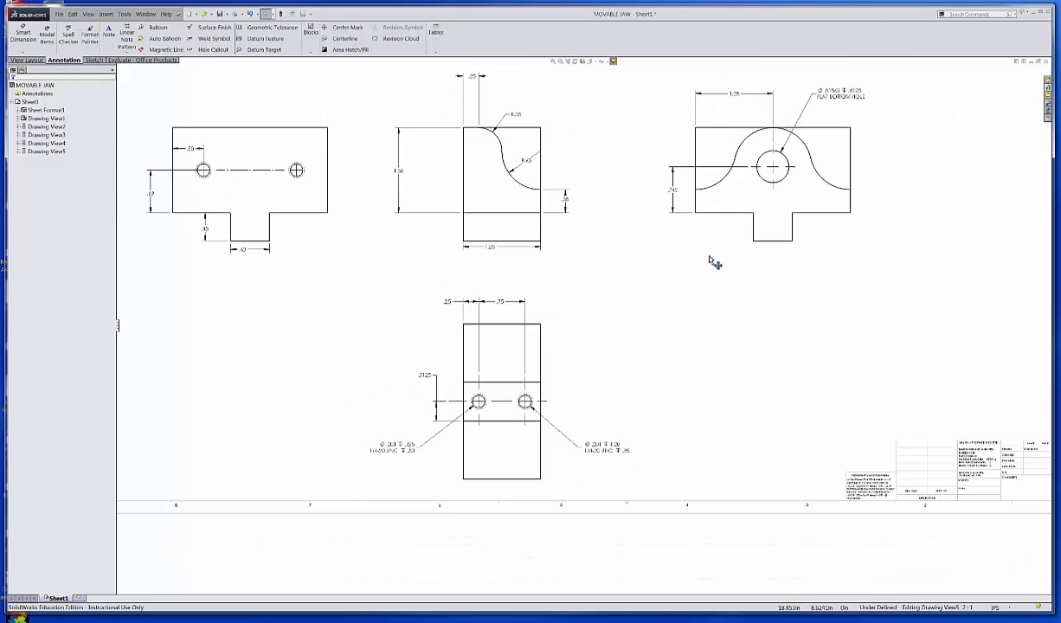
# In the middle view, move the upper arc's radius dimension up and lower the .25 dimension, placing its text left of the extension lines.
pyautogui.moveTo(714, 311); pyautogui.dragTo(724, 339, button='middle')
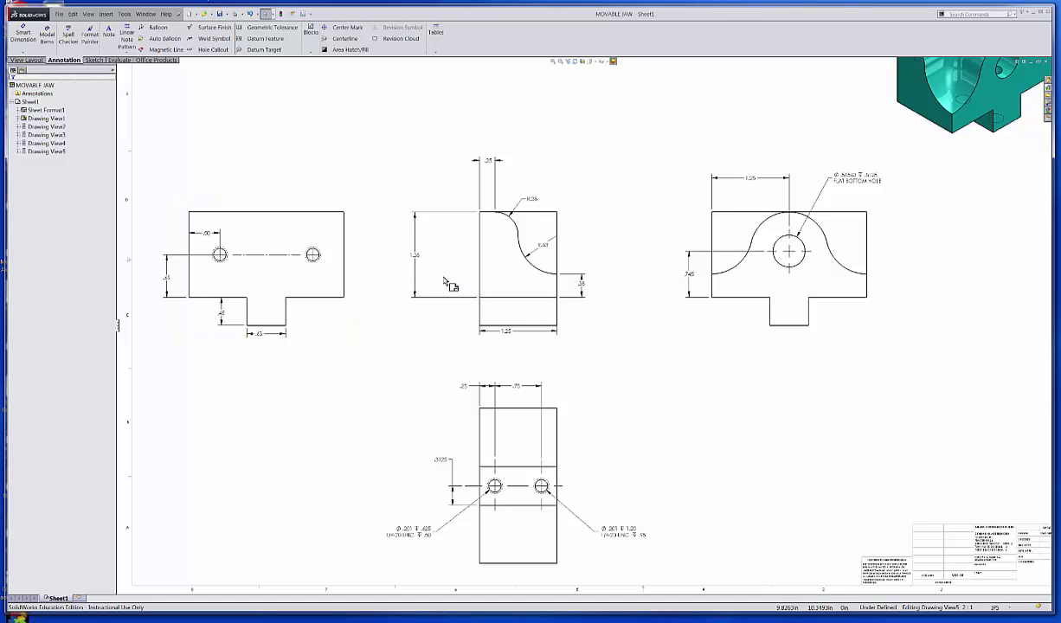
pyautogui.moveTo(464, 291); pyautogui.dragTo(580, 362, button='middle')
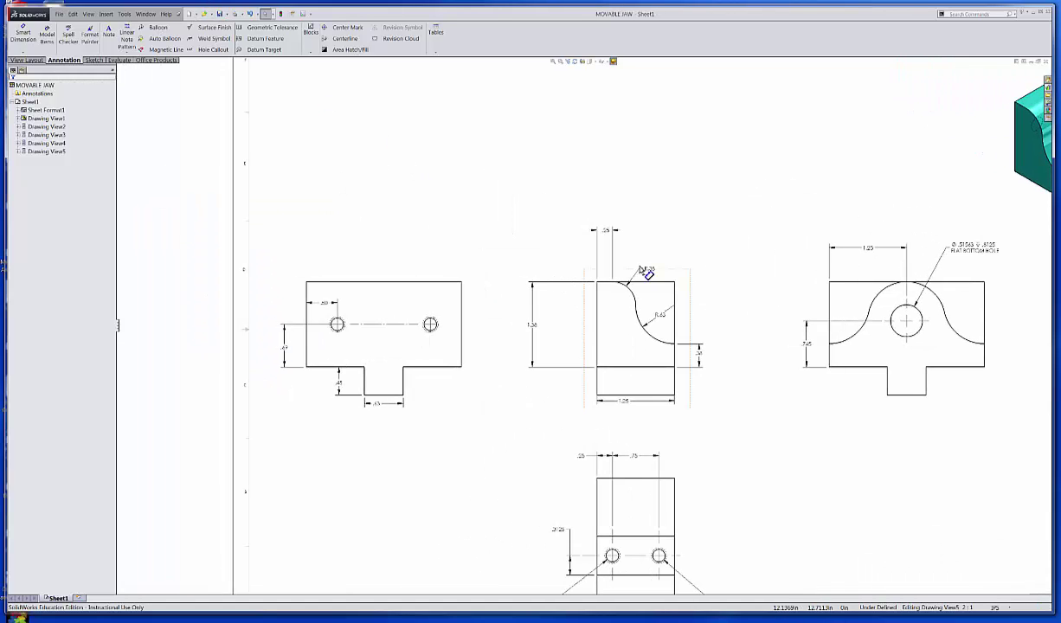
pyautogui.moveTo(646, 272)
pyautogui.mouseDown()
pyautogui.moveTo(666, 225)
pyautogui.moveTo(779, 249)
pyautogui.moveTo(647, 249)
pyautogui.moveTo(783, 241)
pyautogui.moveTo(855, 256)
pyautogui.moveTo(668, 259)
pyautogui.mouseUp()
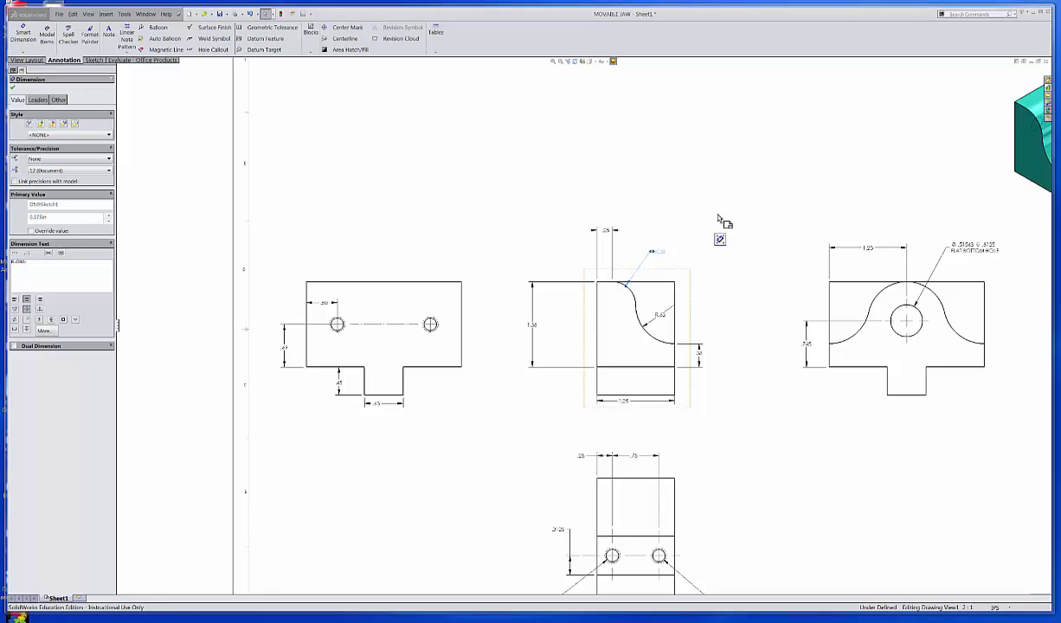
pyautogui.click(698, 206)
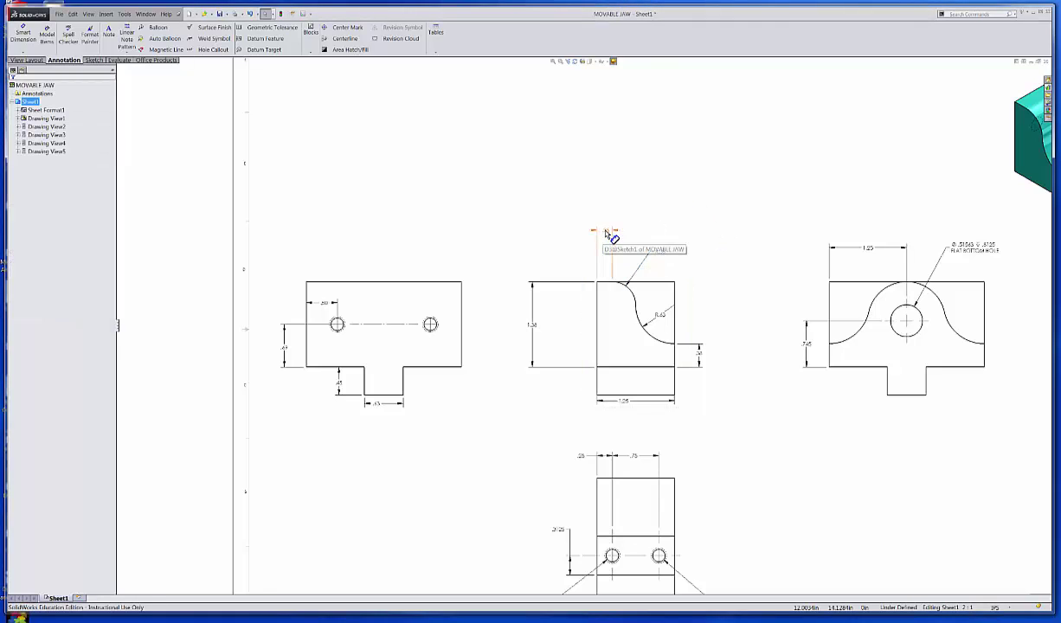
pyautogui.moveTo(606, 231); pyautogui.dragTo(580, 254)
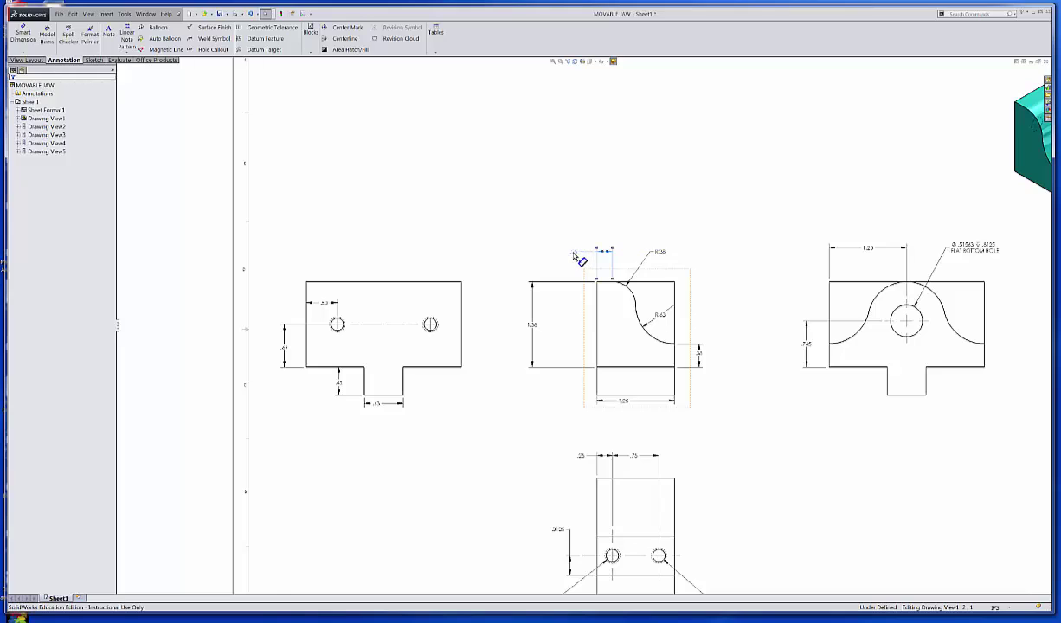
pyautogui.click(499, 173)
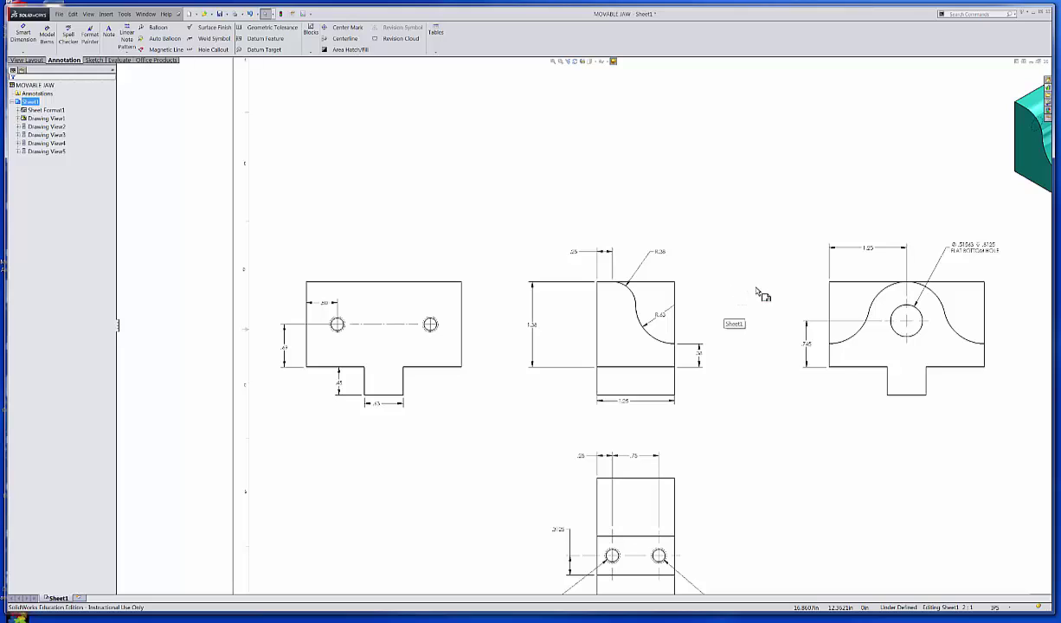
# In the middle view, prefix the upper arc's radius dimension with 2X and move the lower arc's radius dimension outside the view, level with it.
pyautogui.click(667, 259)
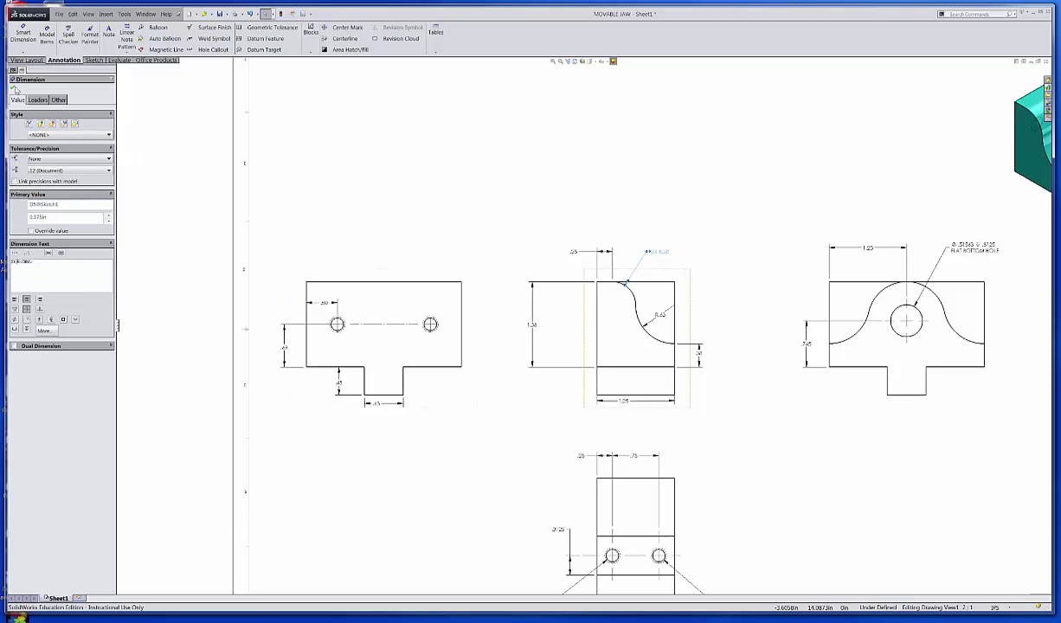
pyautogui.click(13, 87)
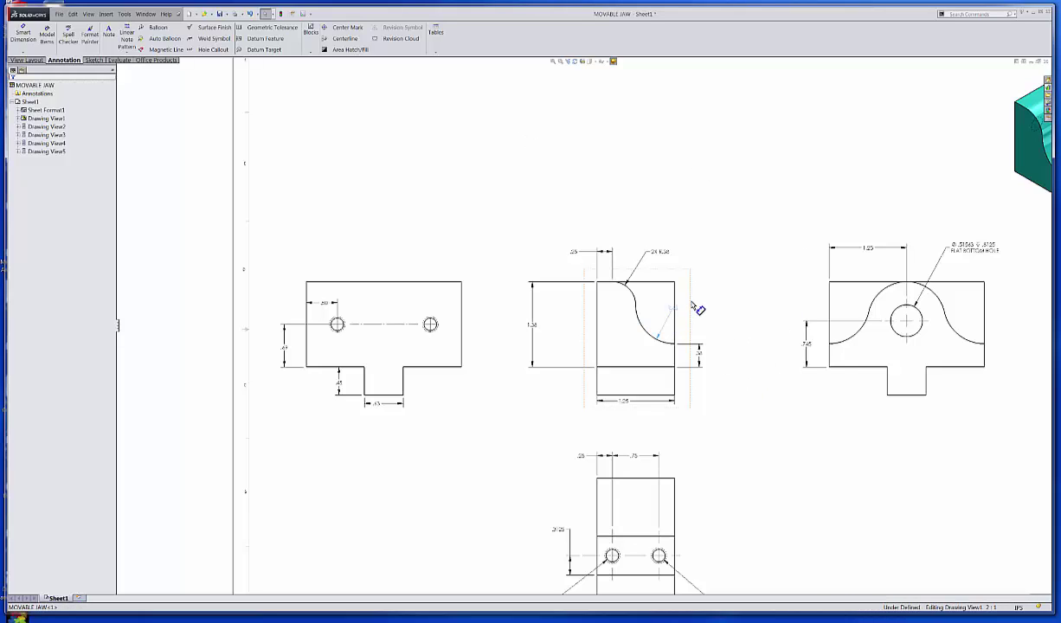
pyautogui.moveTo(693, 305); pyautogui.dragTo(733, 256)
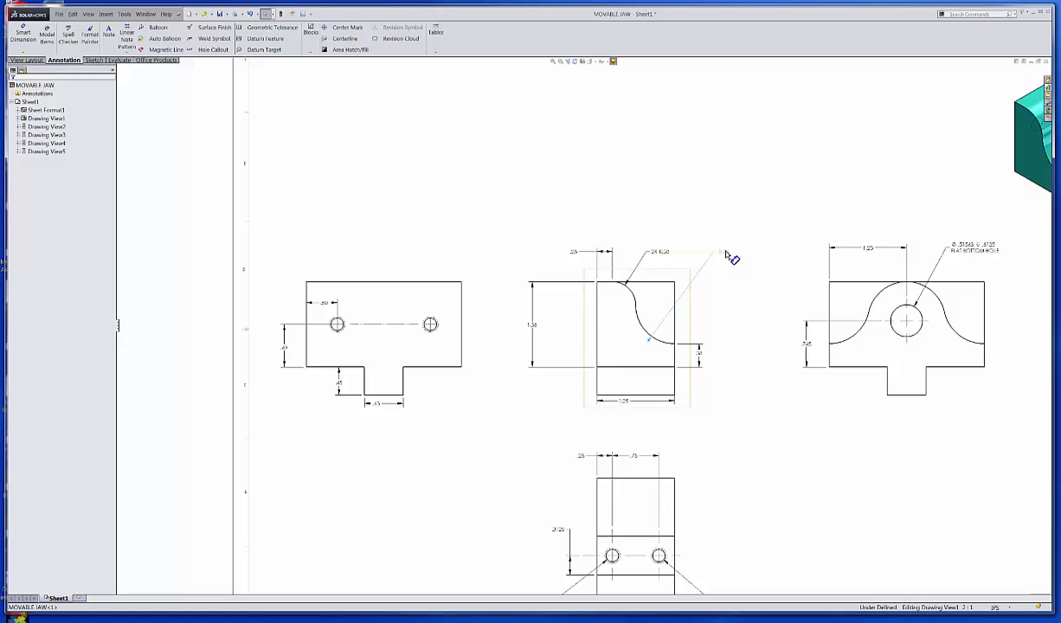
pyautogui.click(770, 395)
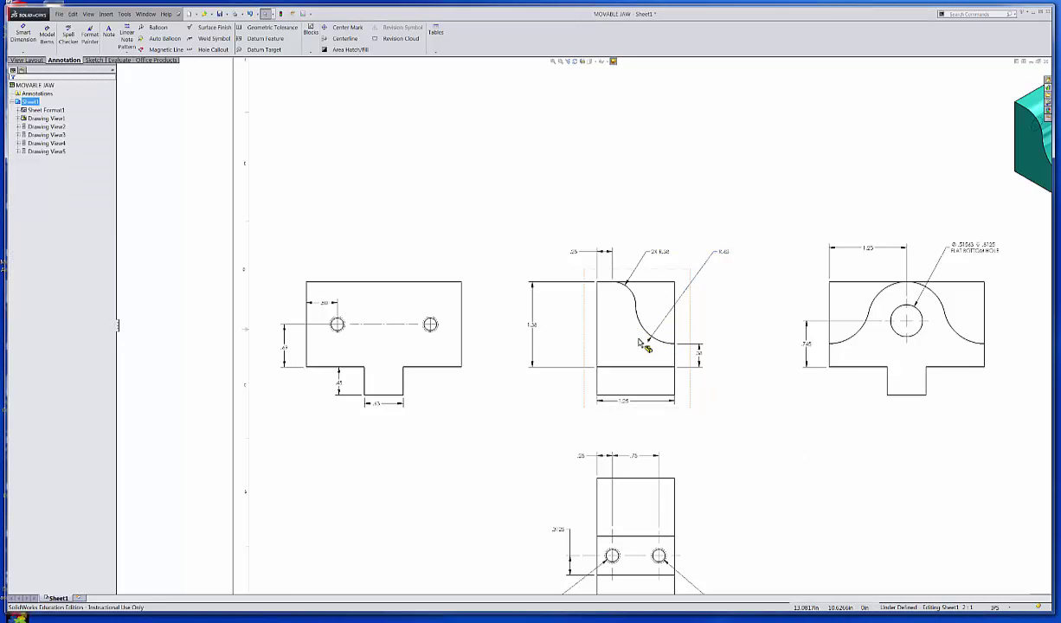
# Prefix the lower arc's radius dimension in the middle view with 2X and set its precision to three decimal places (.123).
pyautogui.click(727, 254)
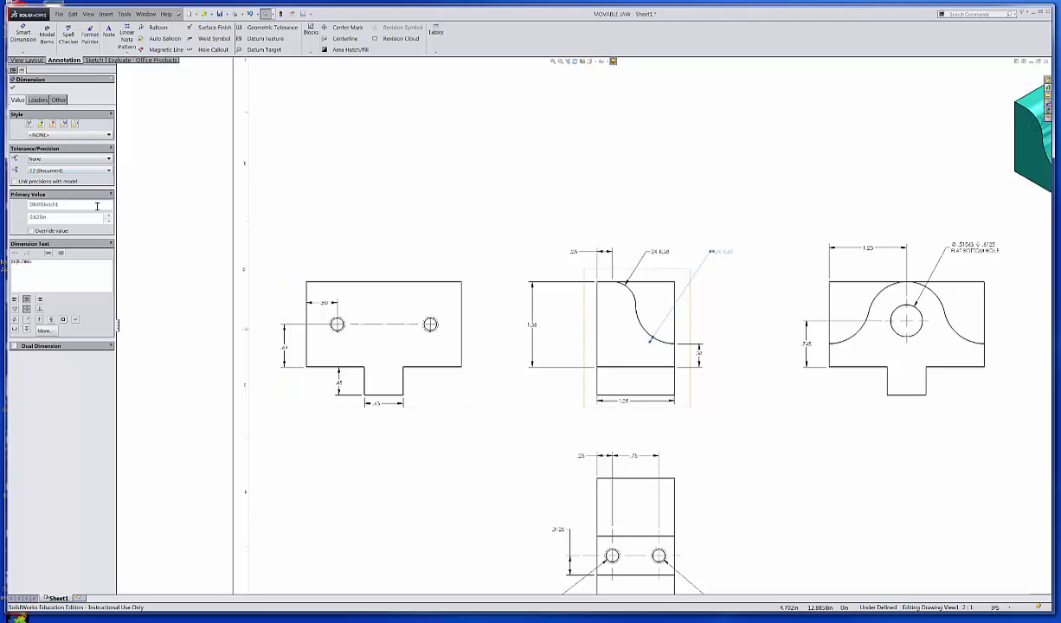
pyautogui.click(99, 173)
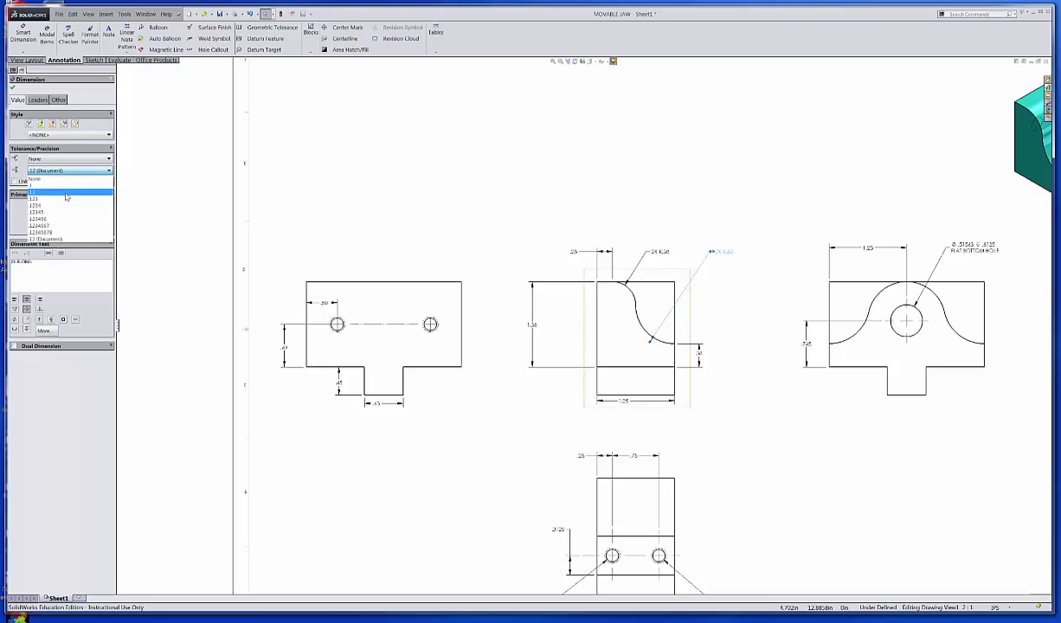
pyautogui.click(65, 194)
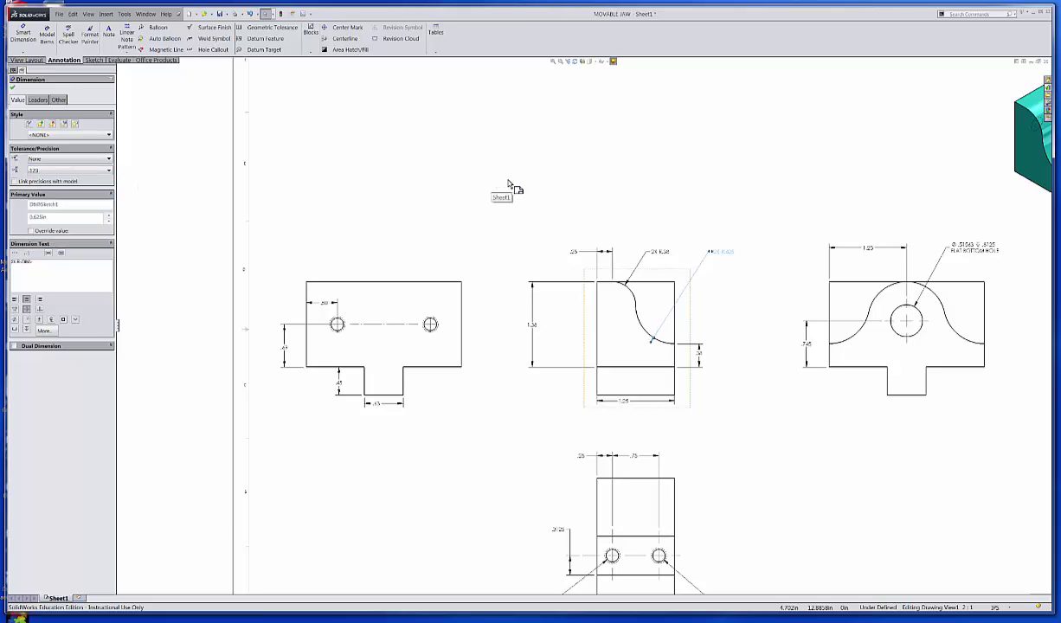
pyautogui.click(13, 88)
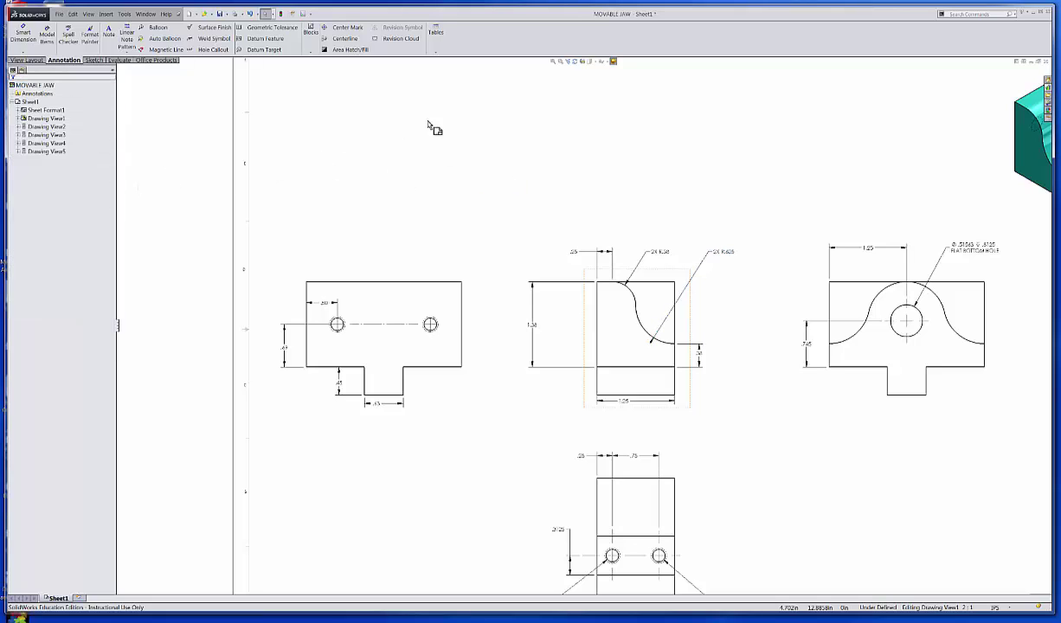
# Set the precision of the upper arc's radius dimension in the middle view to three decimal places (.123).
pyautogui.click(669, 251)
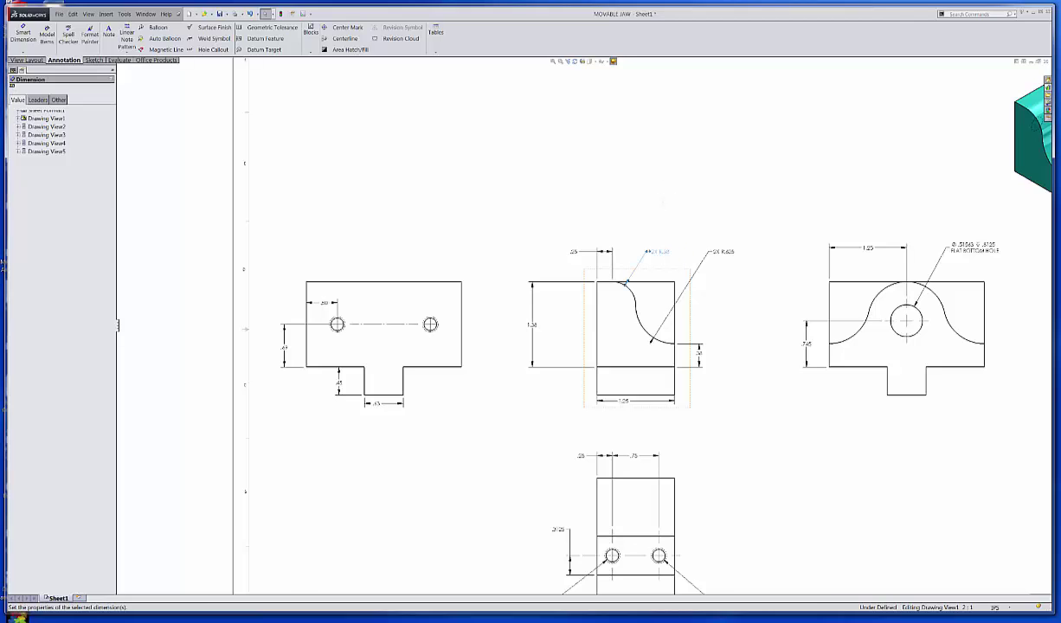
pyautogui.click(87, 159)
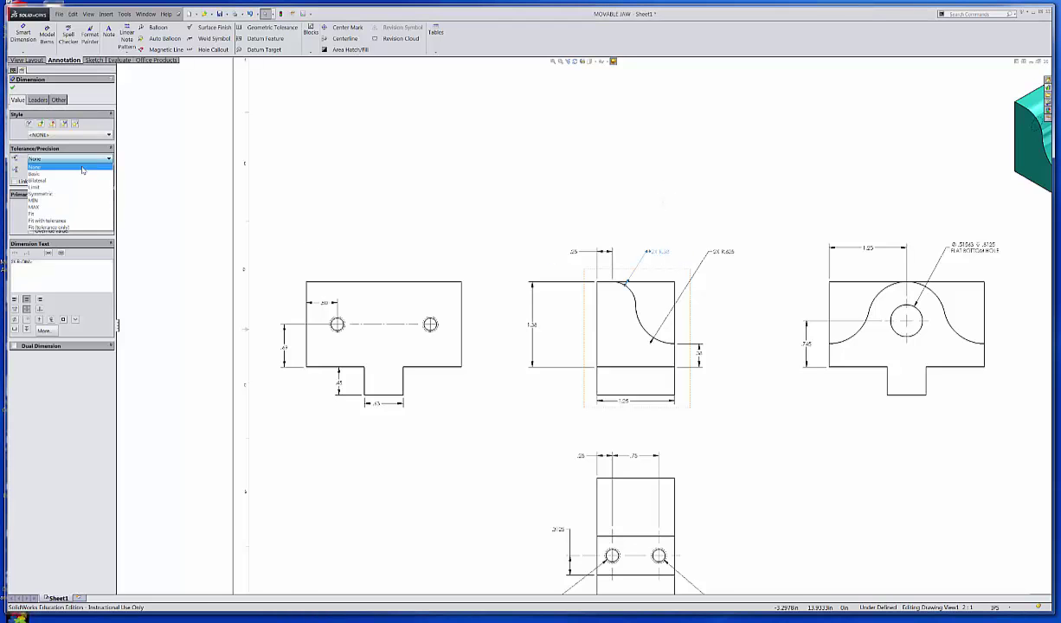
pyautogui.click(172, 139)
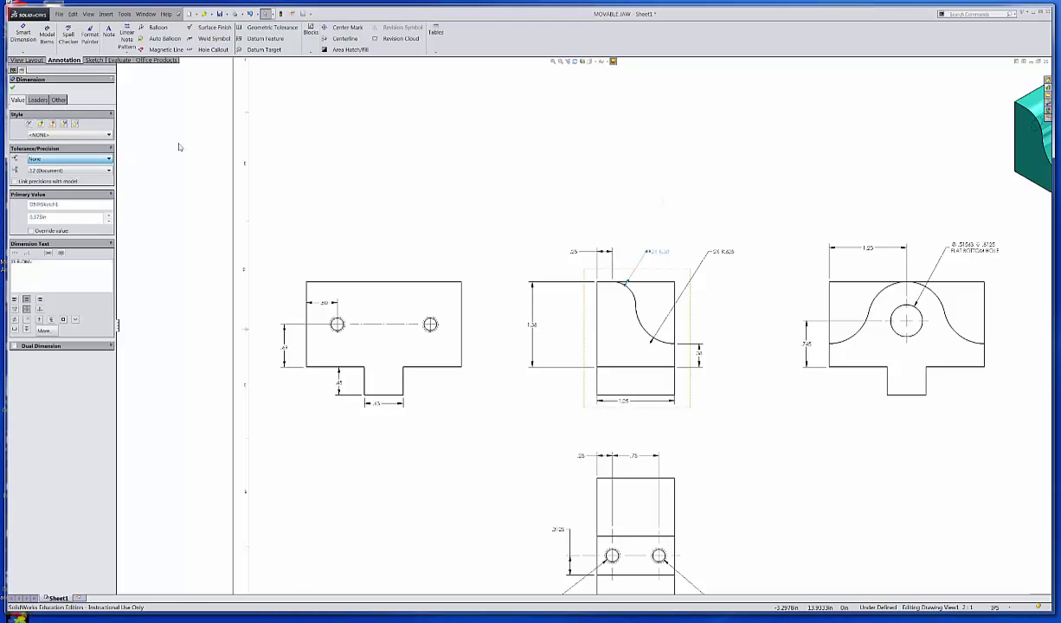
pyautogui.click(80, 171)
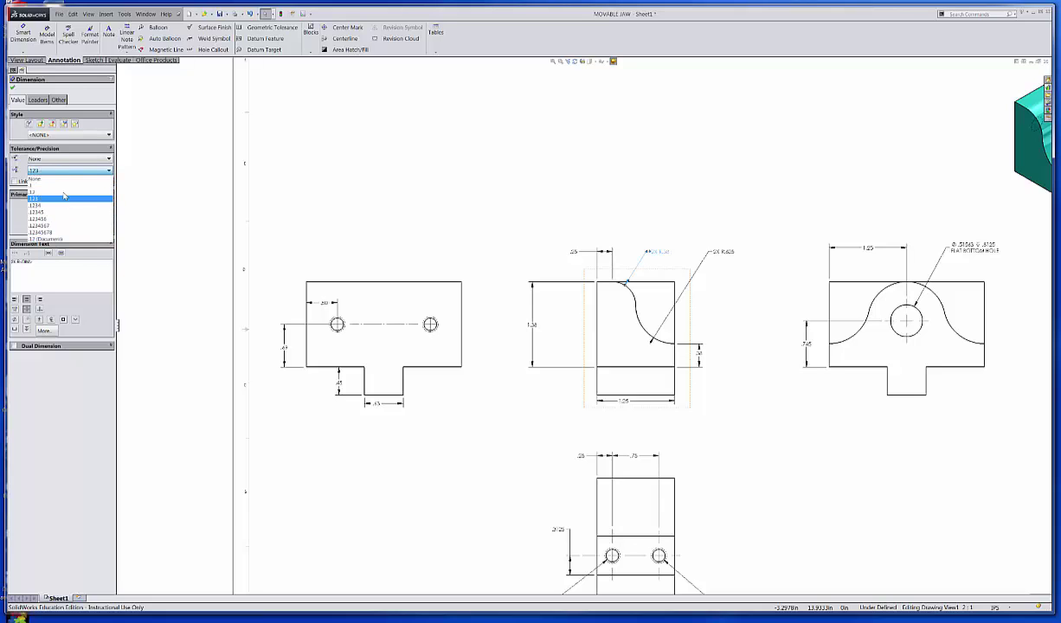
pyautogui.click(66, 199)
pyautogui.click(13, 88)
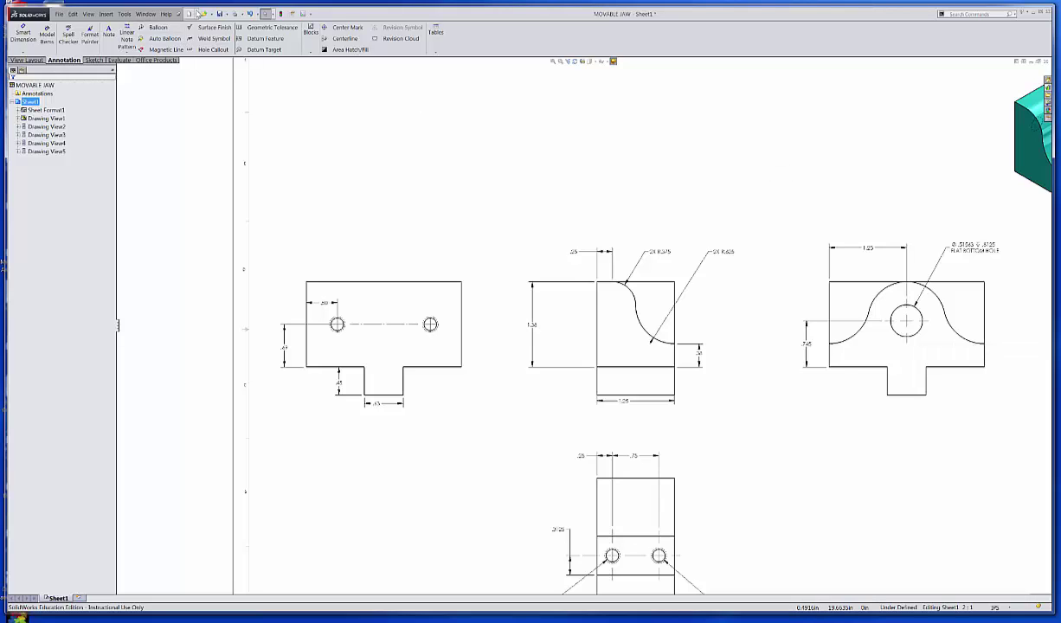
# Save the movable jaw drawing together with its modified part model.
pyautogui.click(221, 14)
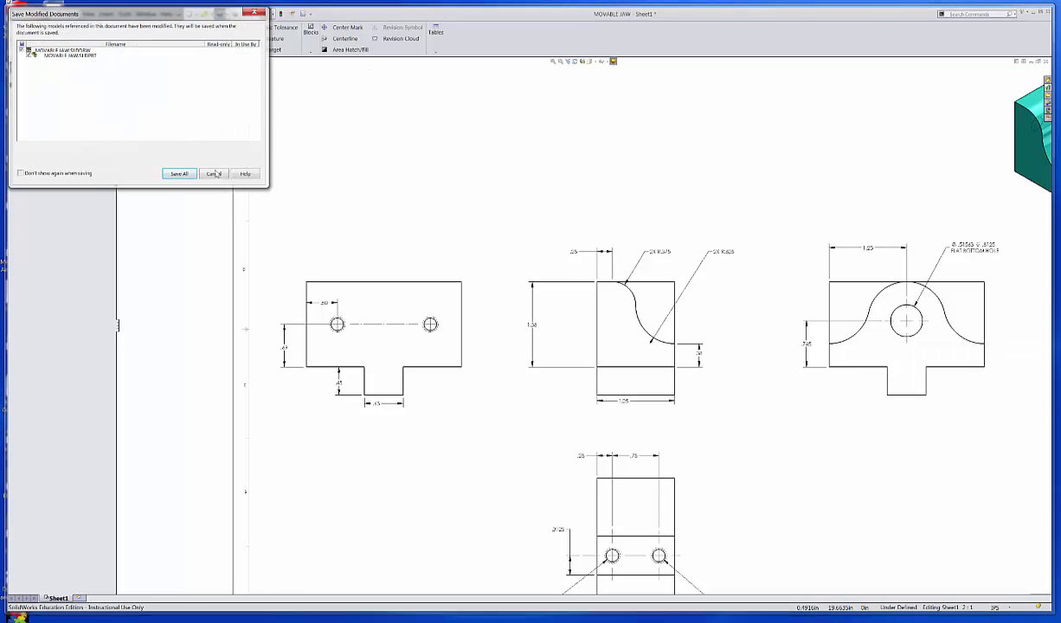
pyautogui.click(176, 175)
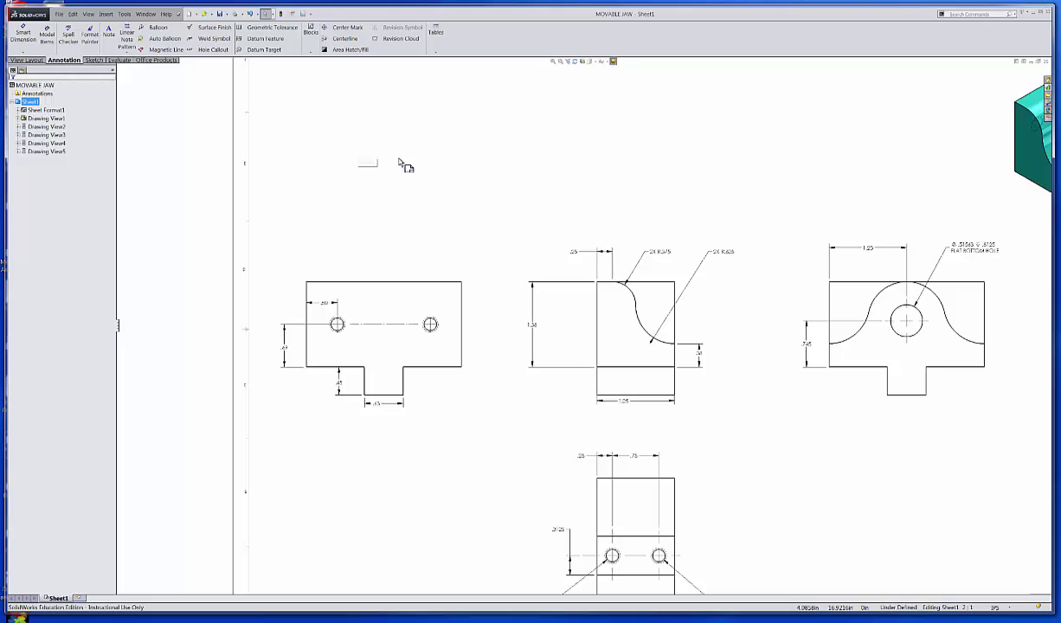